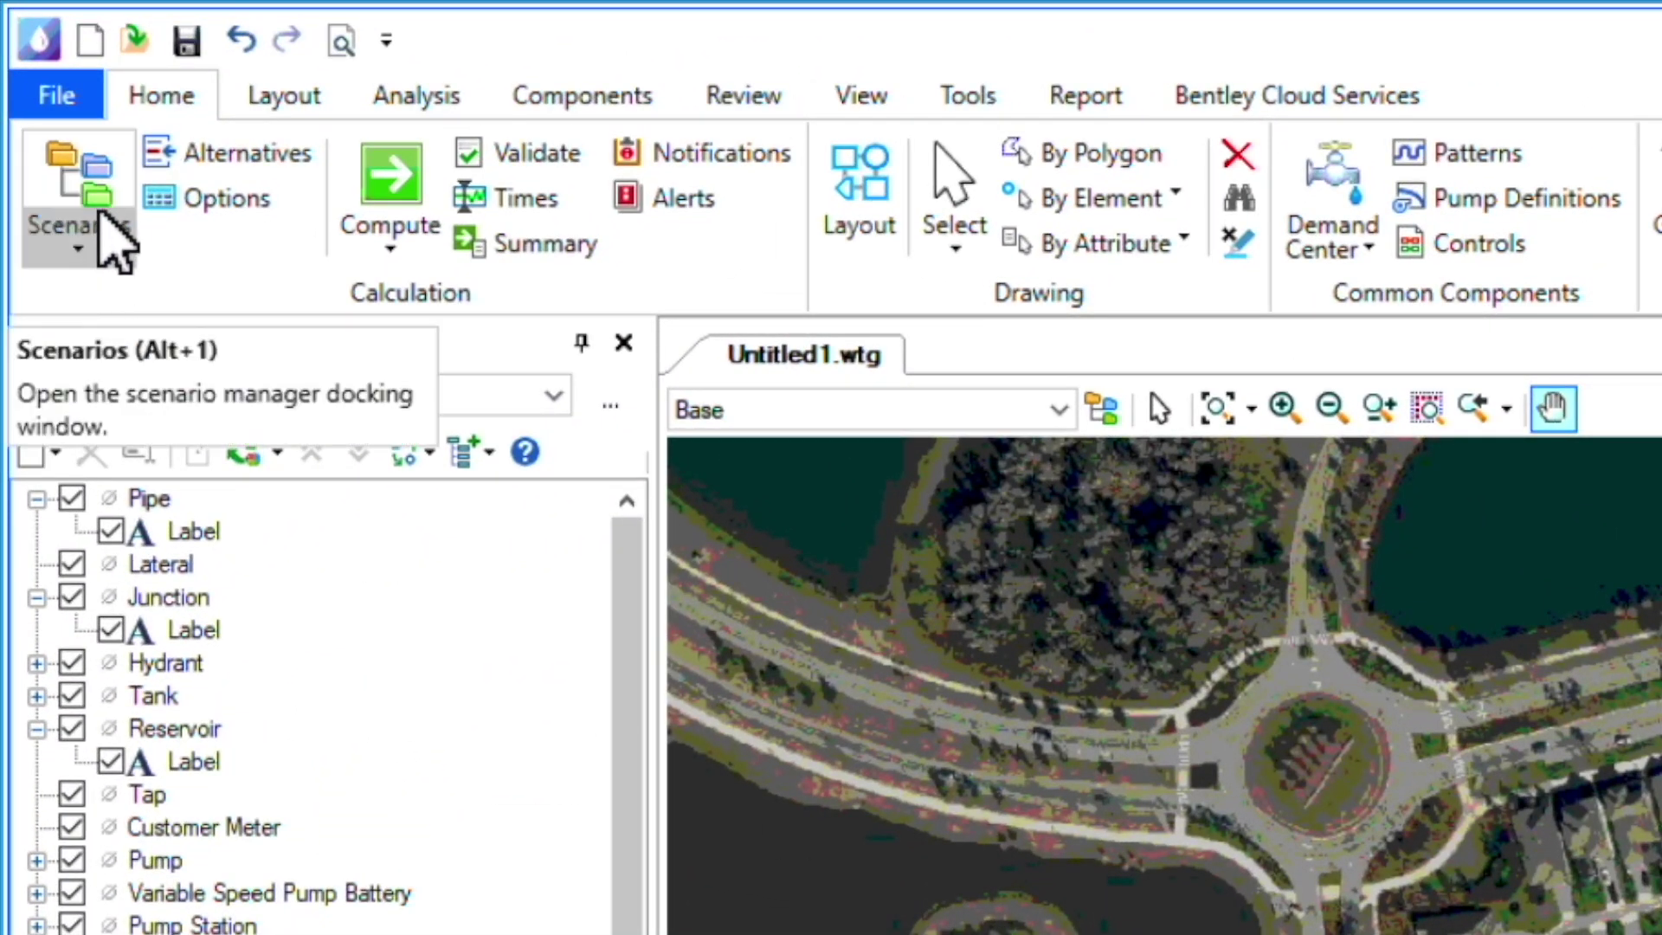
# Rename the Base scenario to Master Plan in the Scenarios manager
pyautogui.click(100, 220)
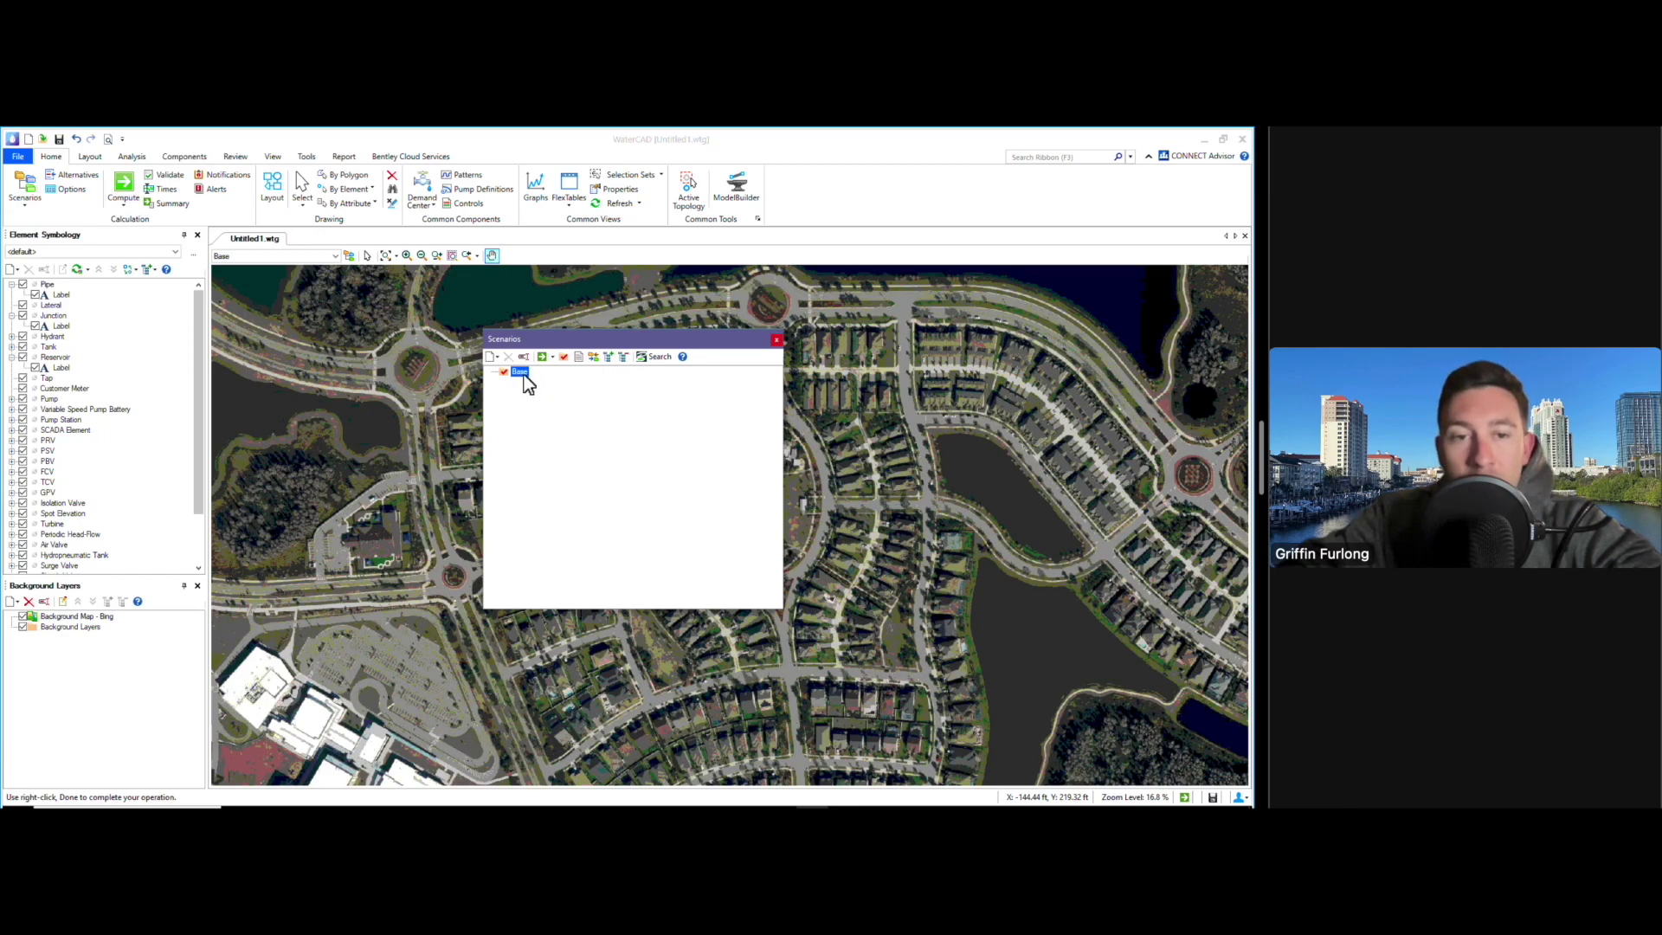
pyautogui.click(524, 378)
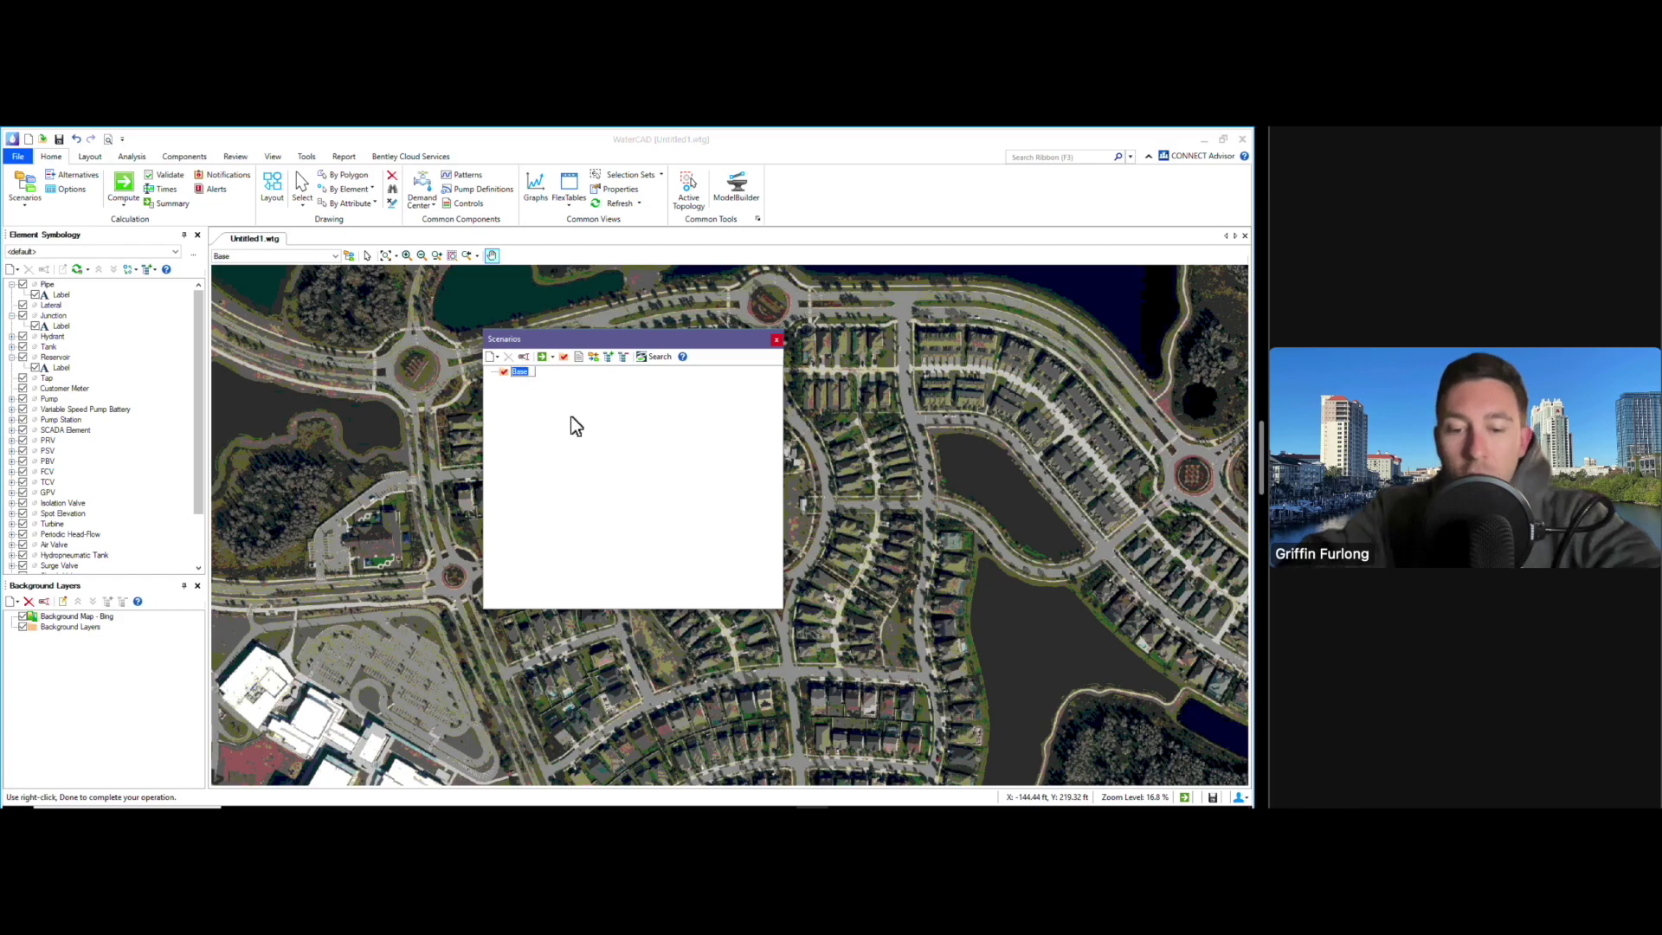
pyautogui.write('Master')
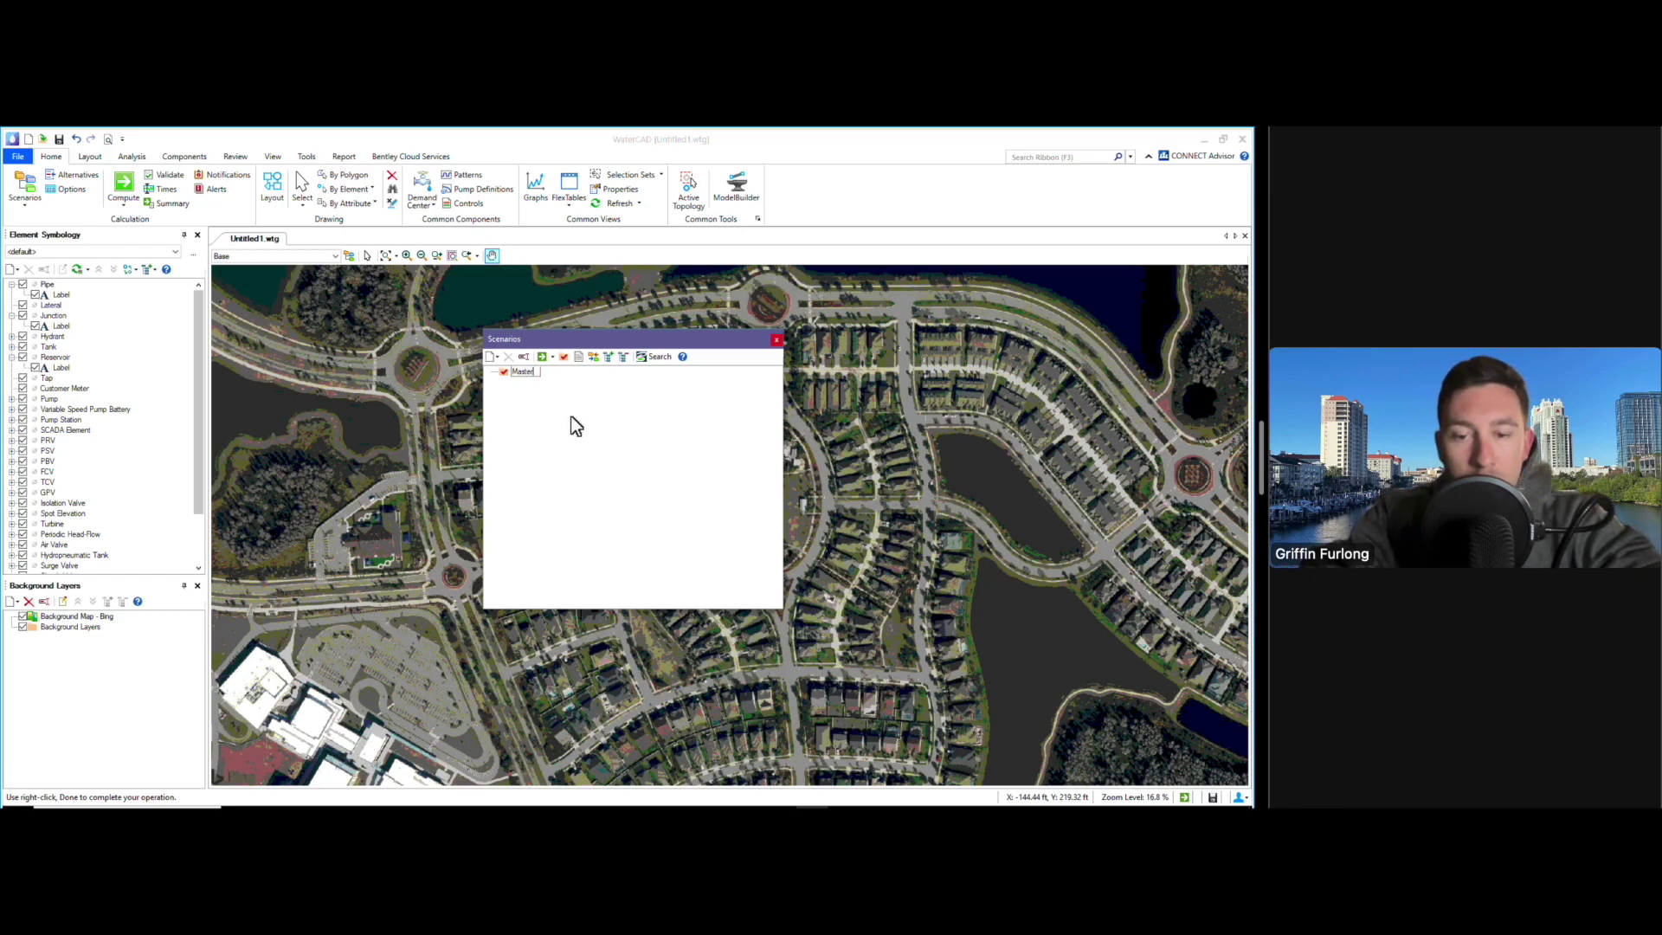
pyautogui.press('Return')
pyautogui.write('ster Pla')
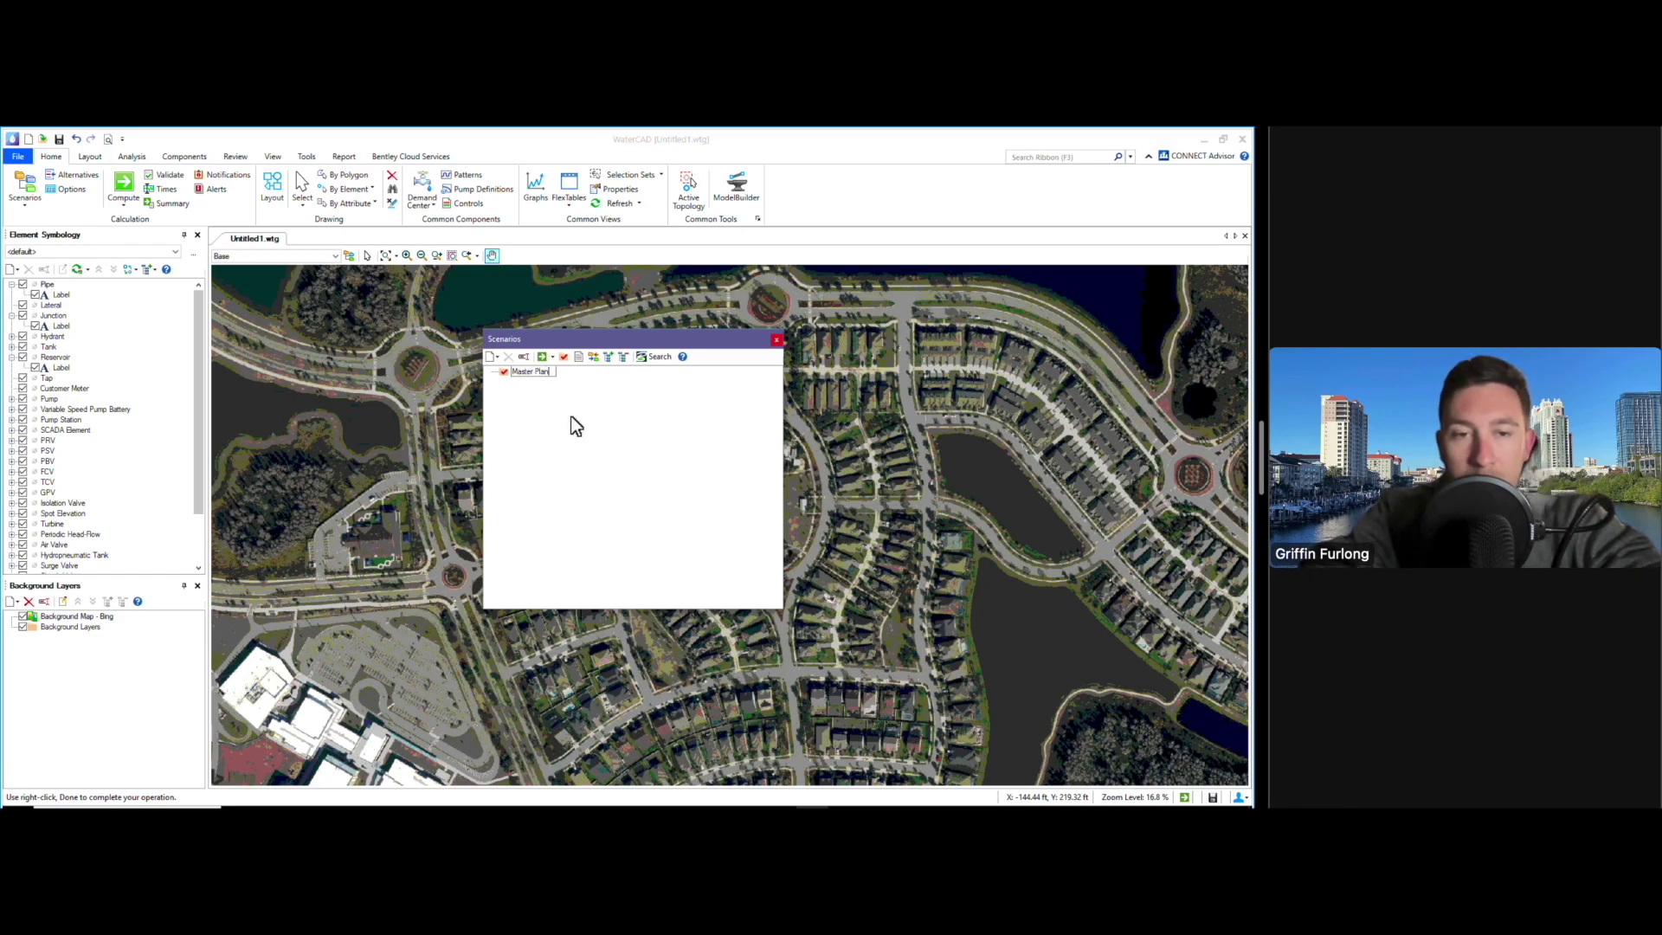
pyautogui.write('n')
pyautogui.press('Return')
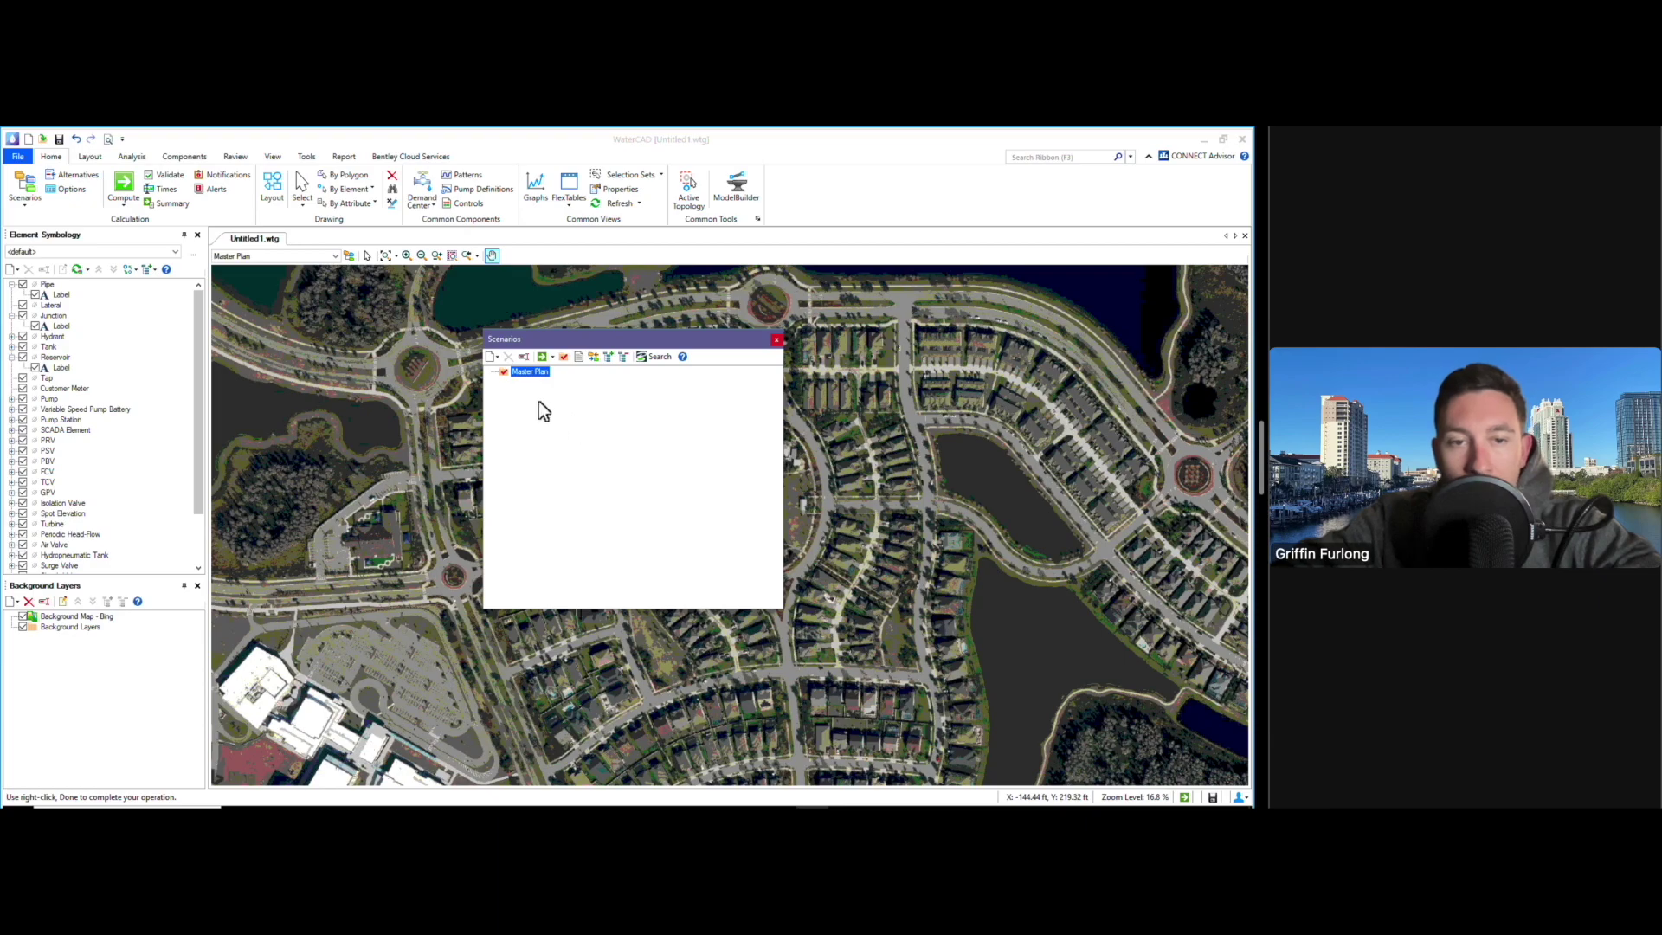
# Add a new base scenario named Phase 1, then select Master Plan
pyautogui.click(494, 357)
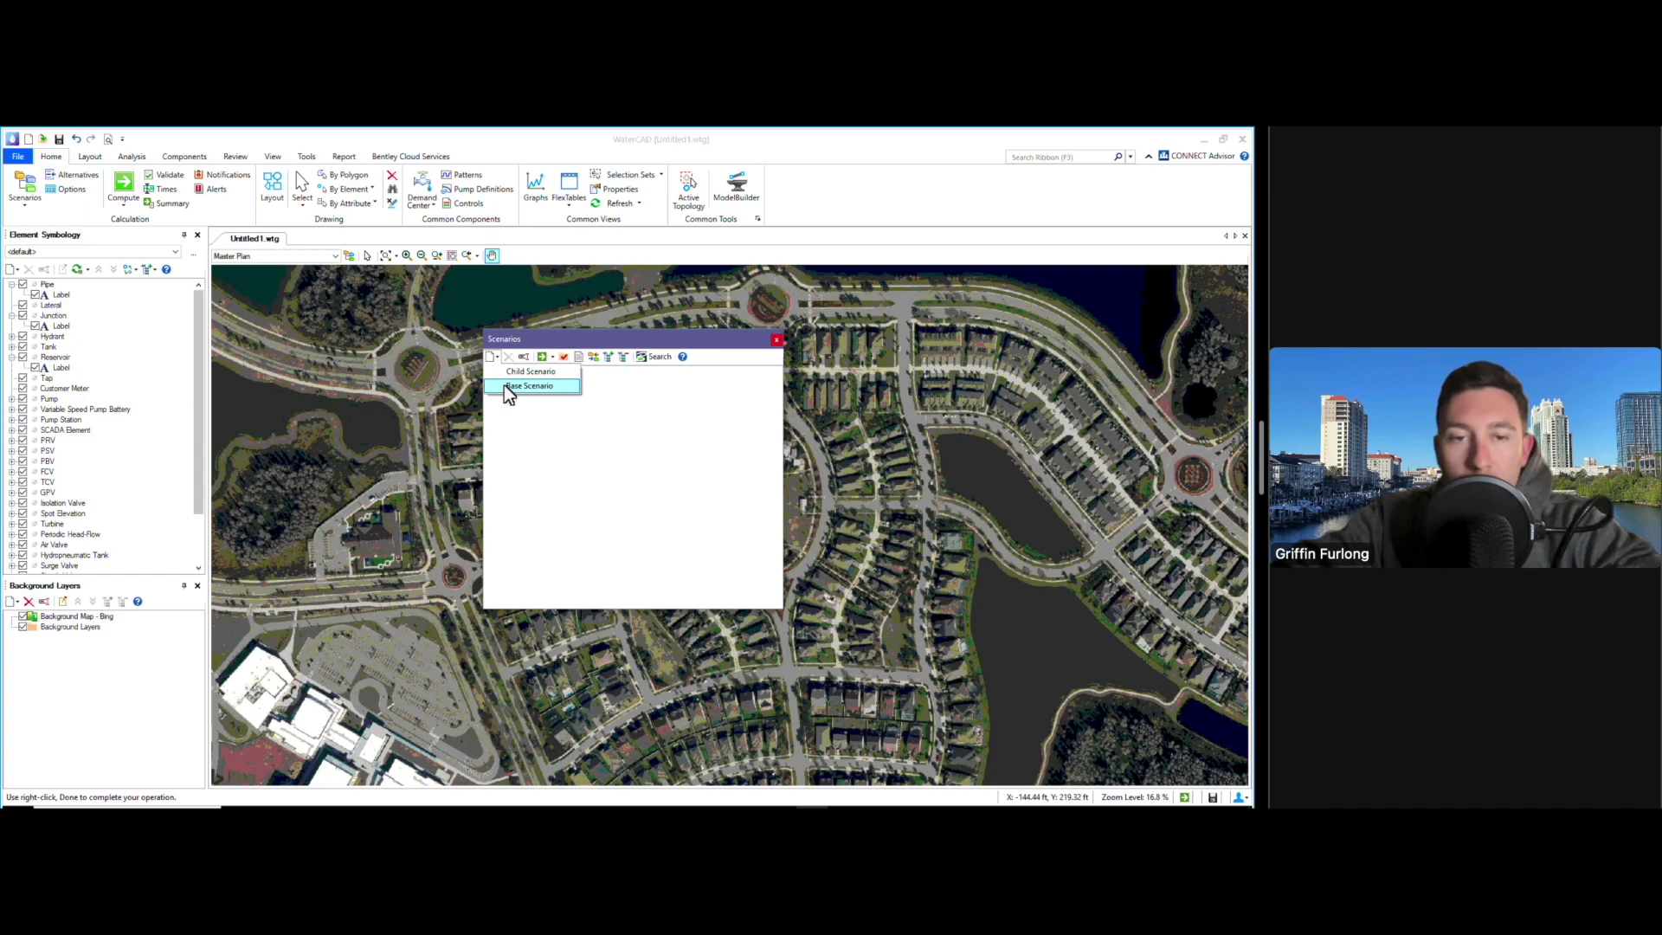
pyautogui.click(504, 385)
pyautogui.write('Phase 1')
pyautogui.press('Return')
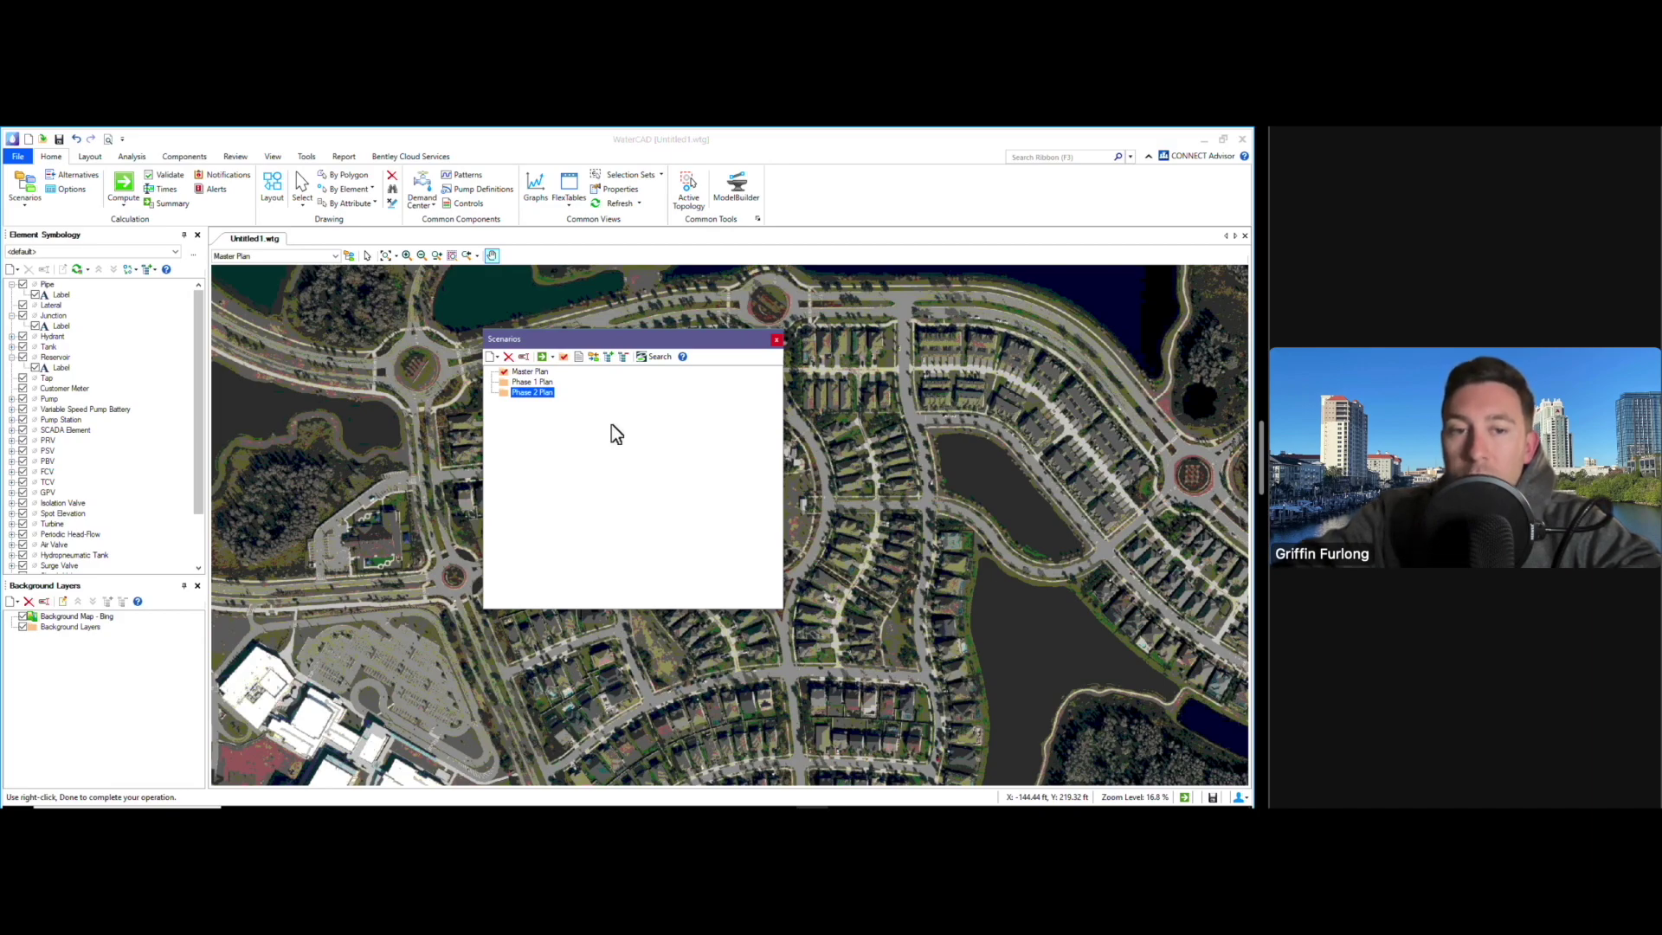
pyautogui.click(539, 372)
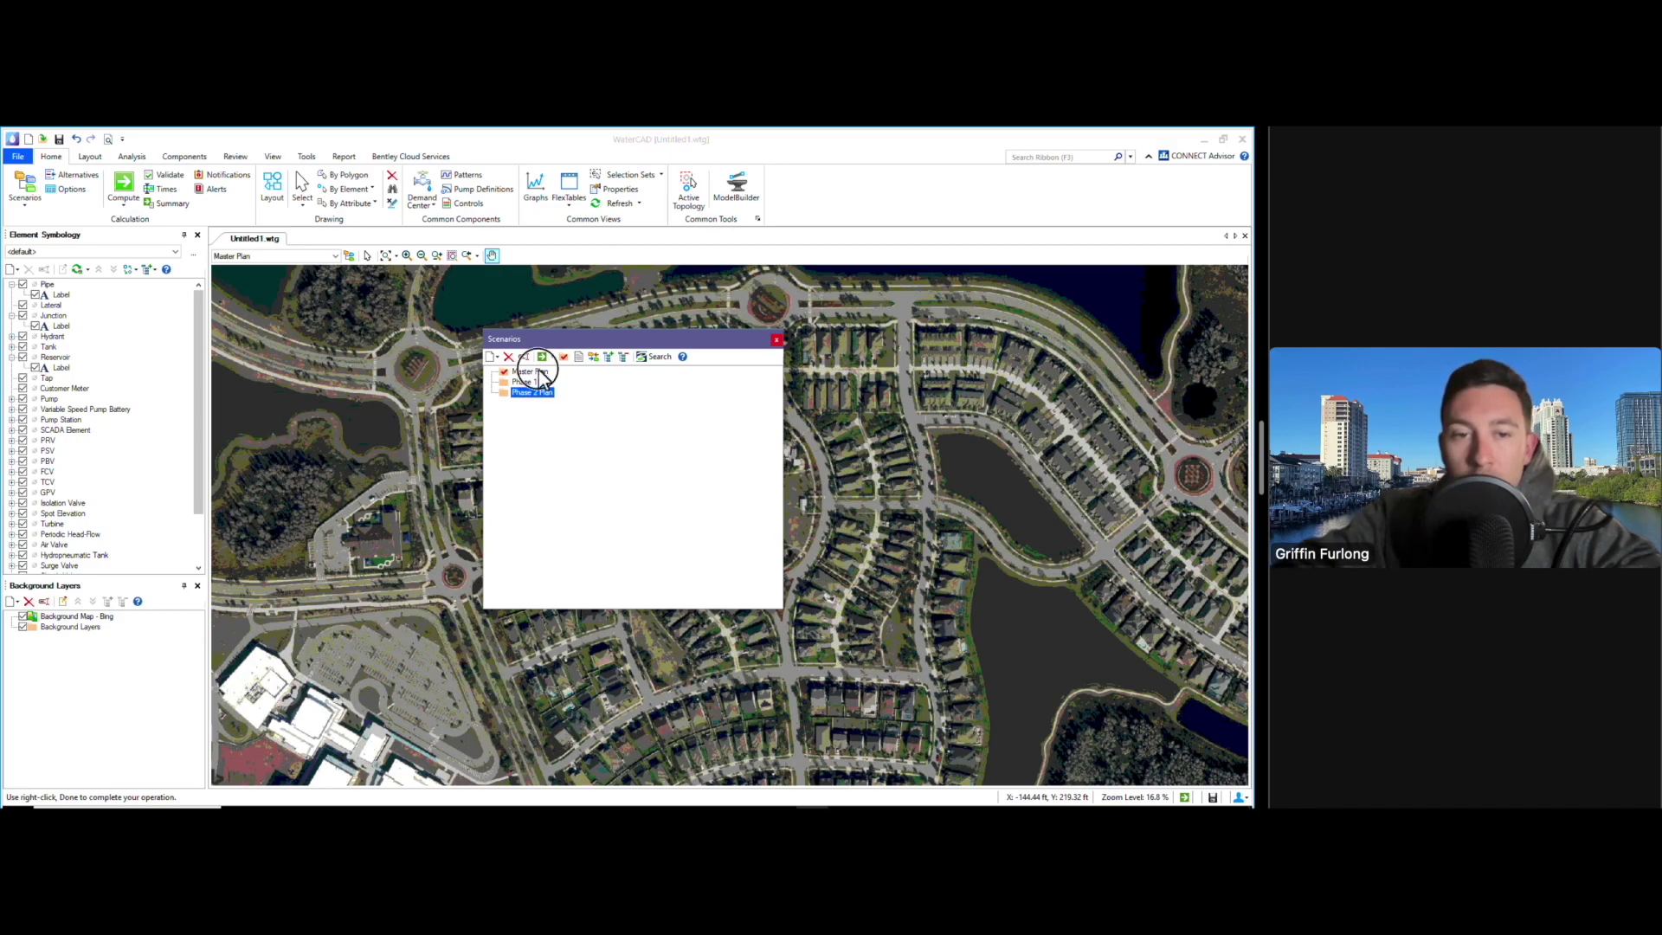
pyautogui.rightClick(524, 372)
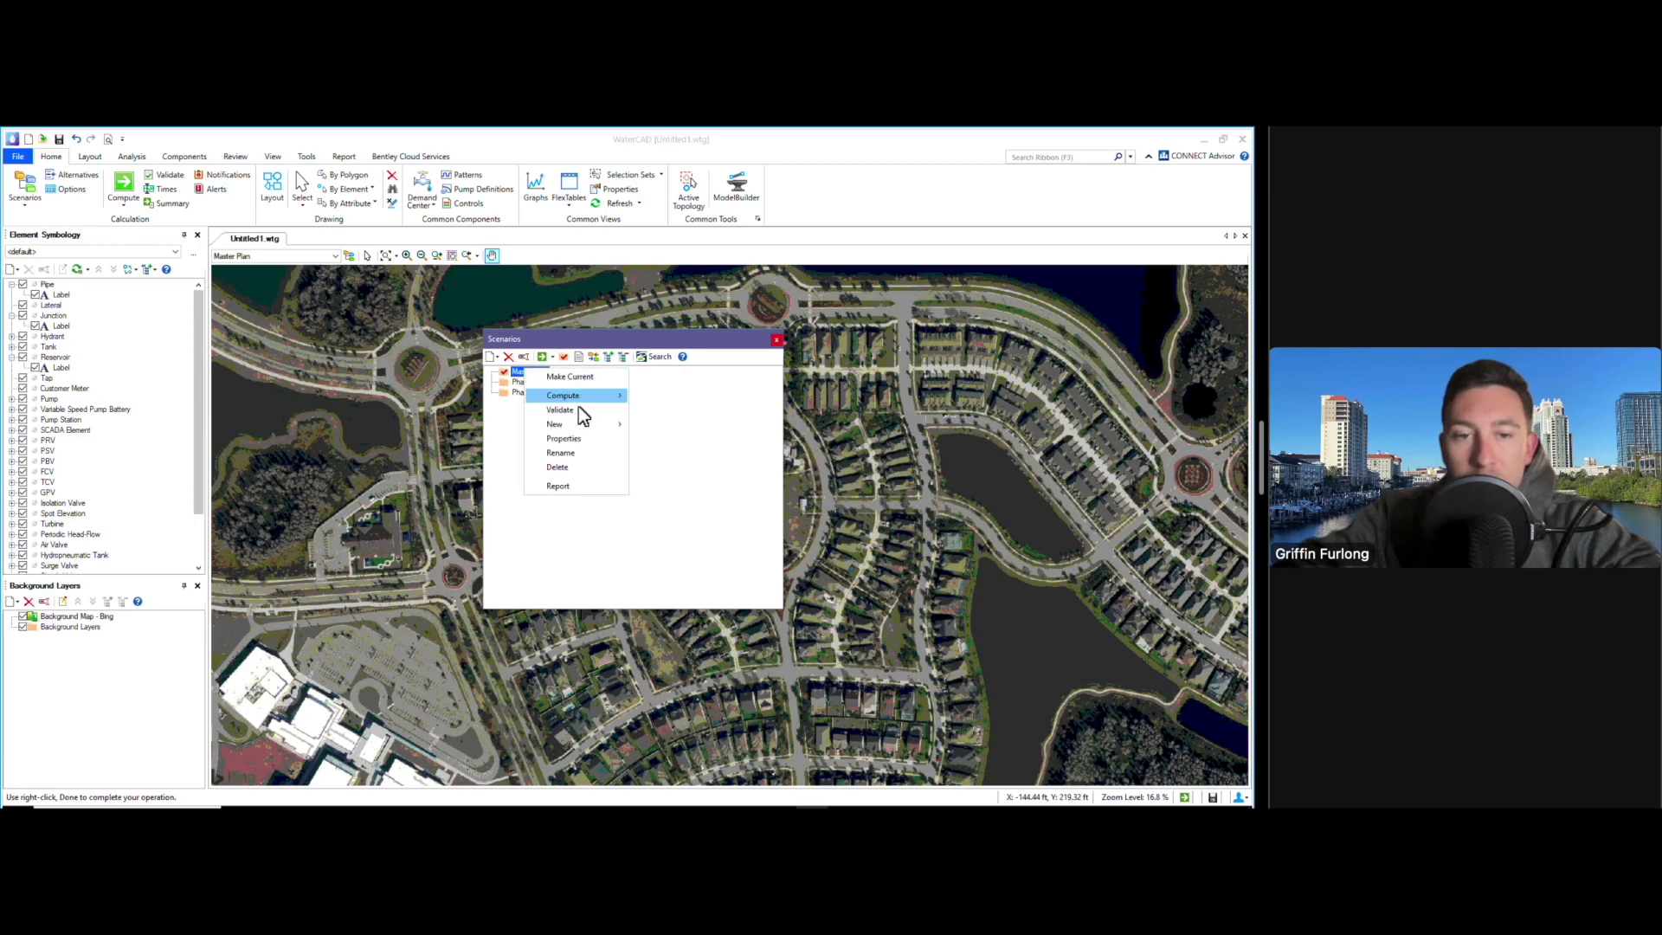
pyautogui.click(571, 439)
pyautogui.moveTo(554, 306); pyautogui.dragTo(950, 311)
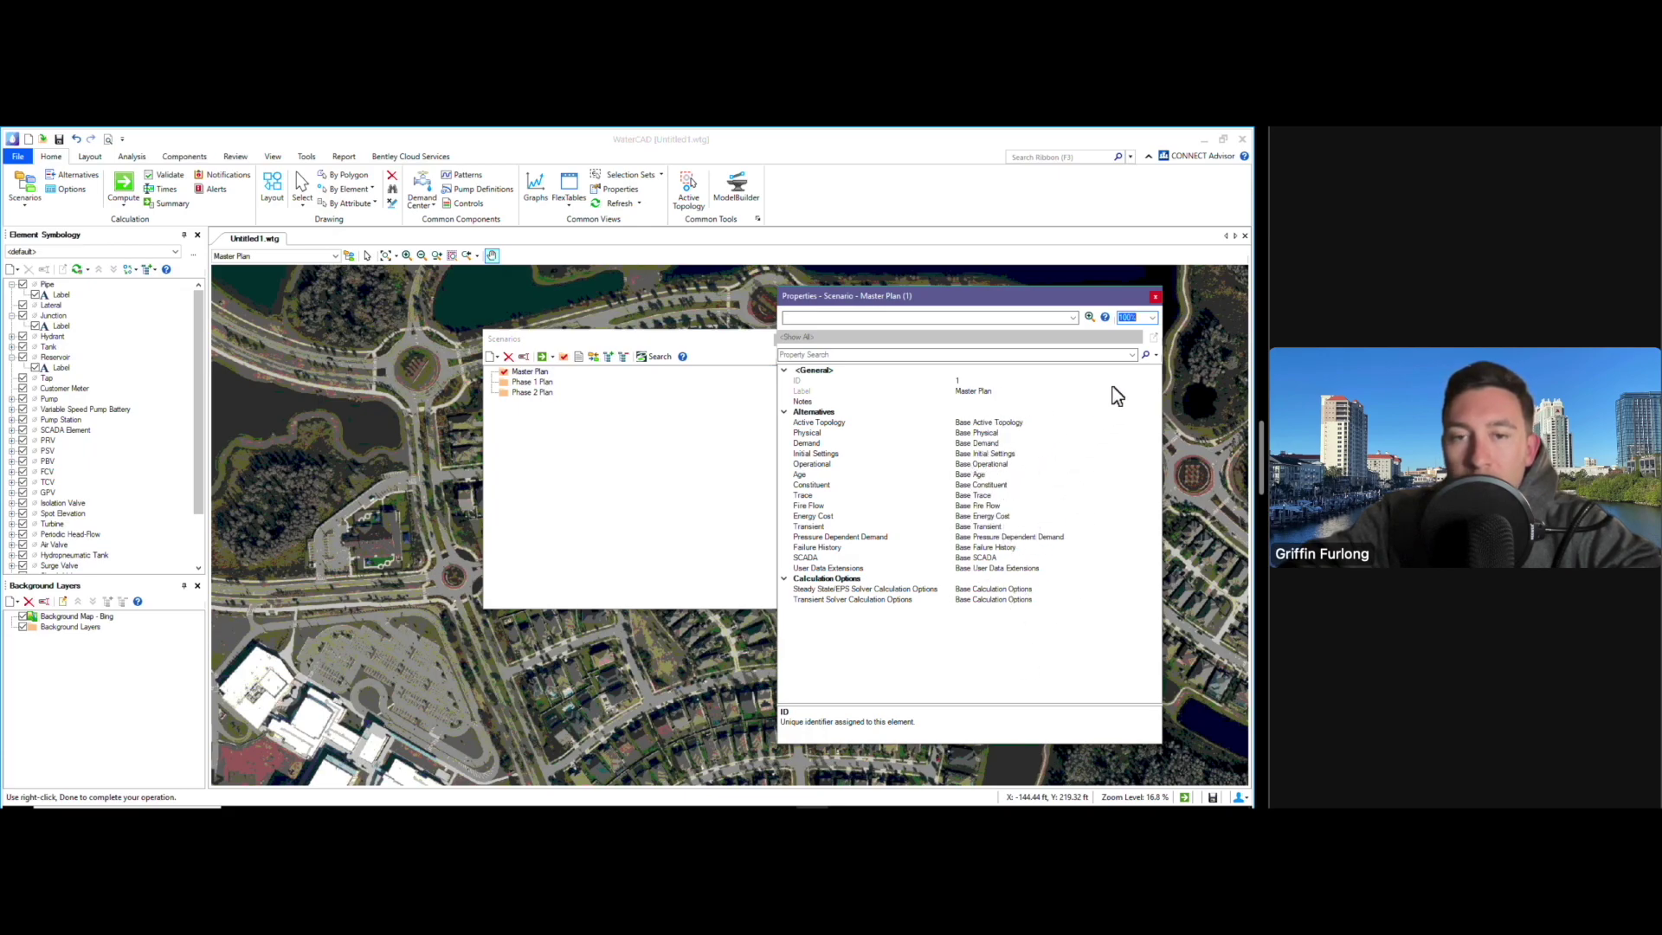
pyautogui.click(1155, 299)
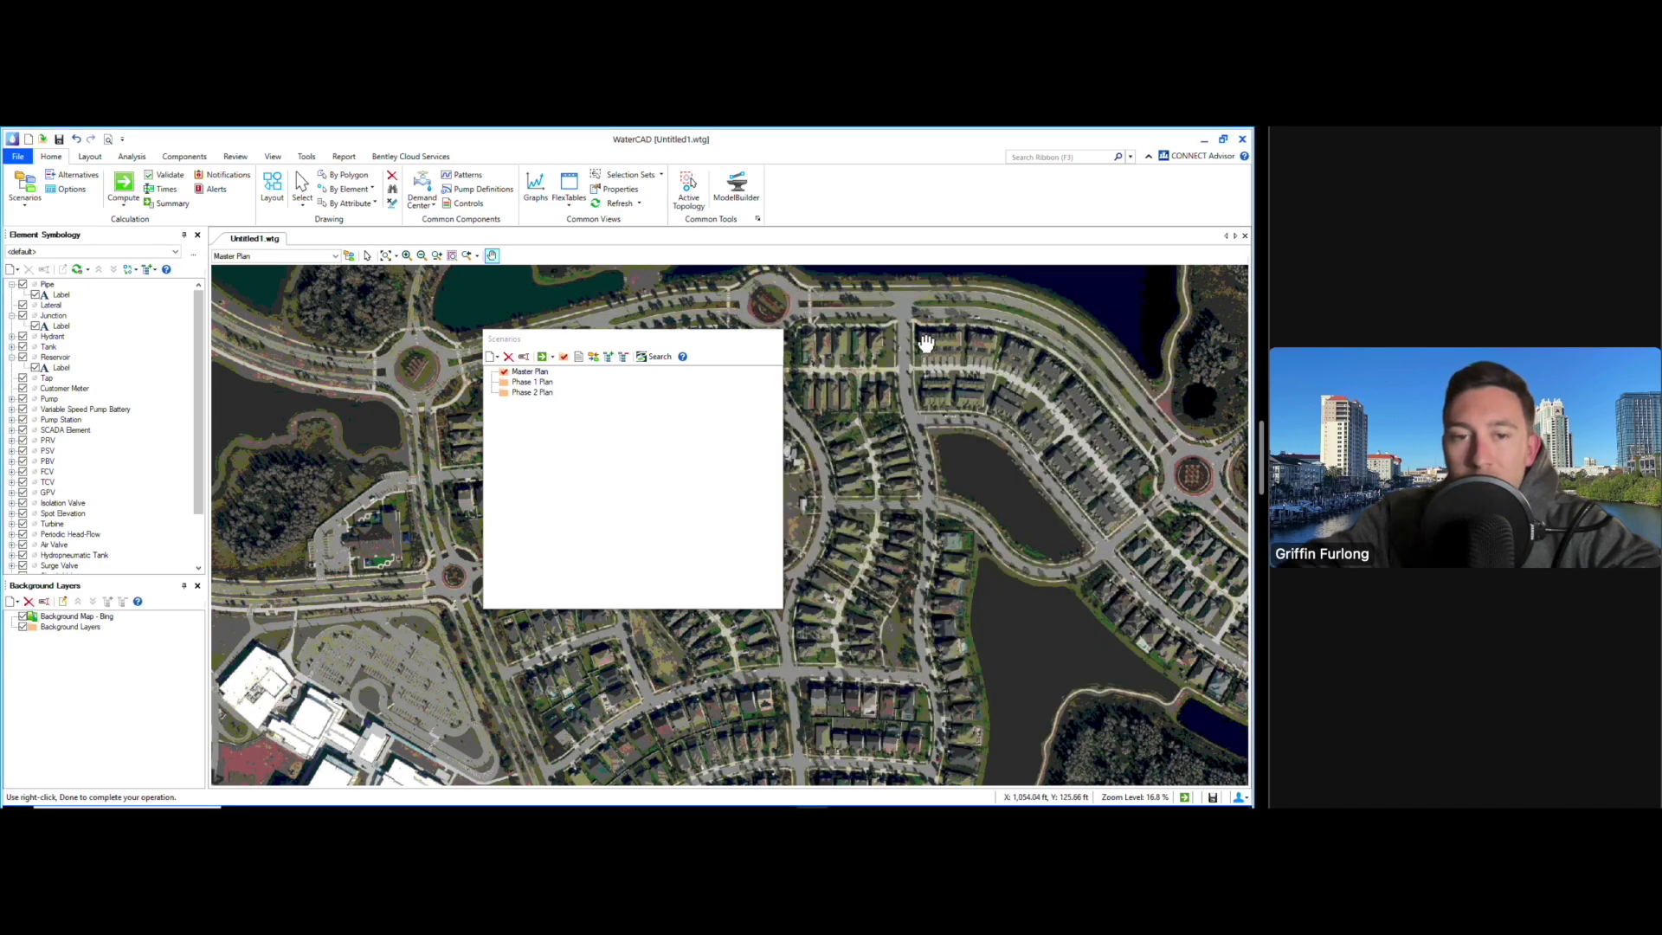
# Close the Scenarios window and place a reservoir on the northern road, left of the top roundabout
pyautogui.click(777, 340)
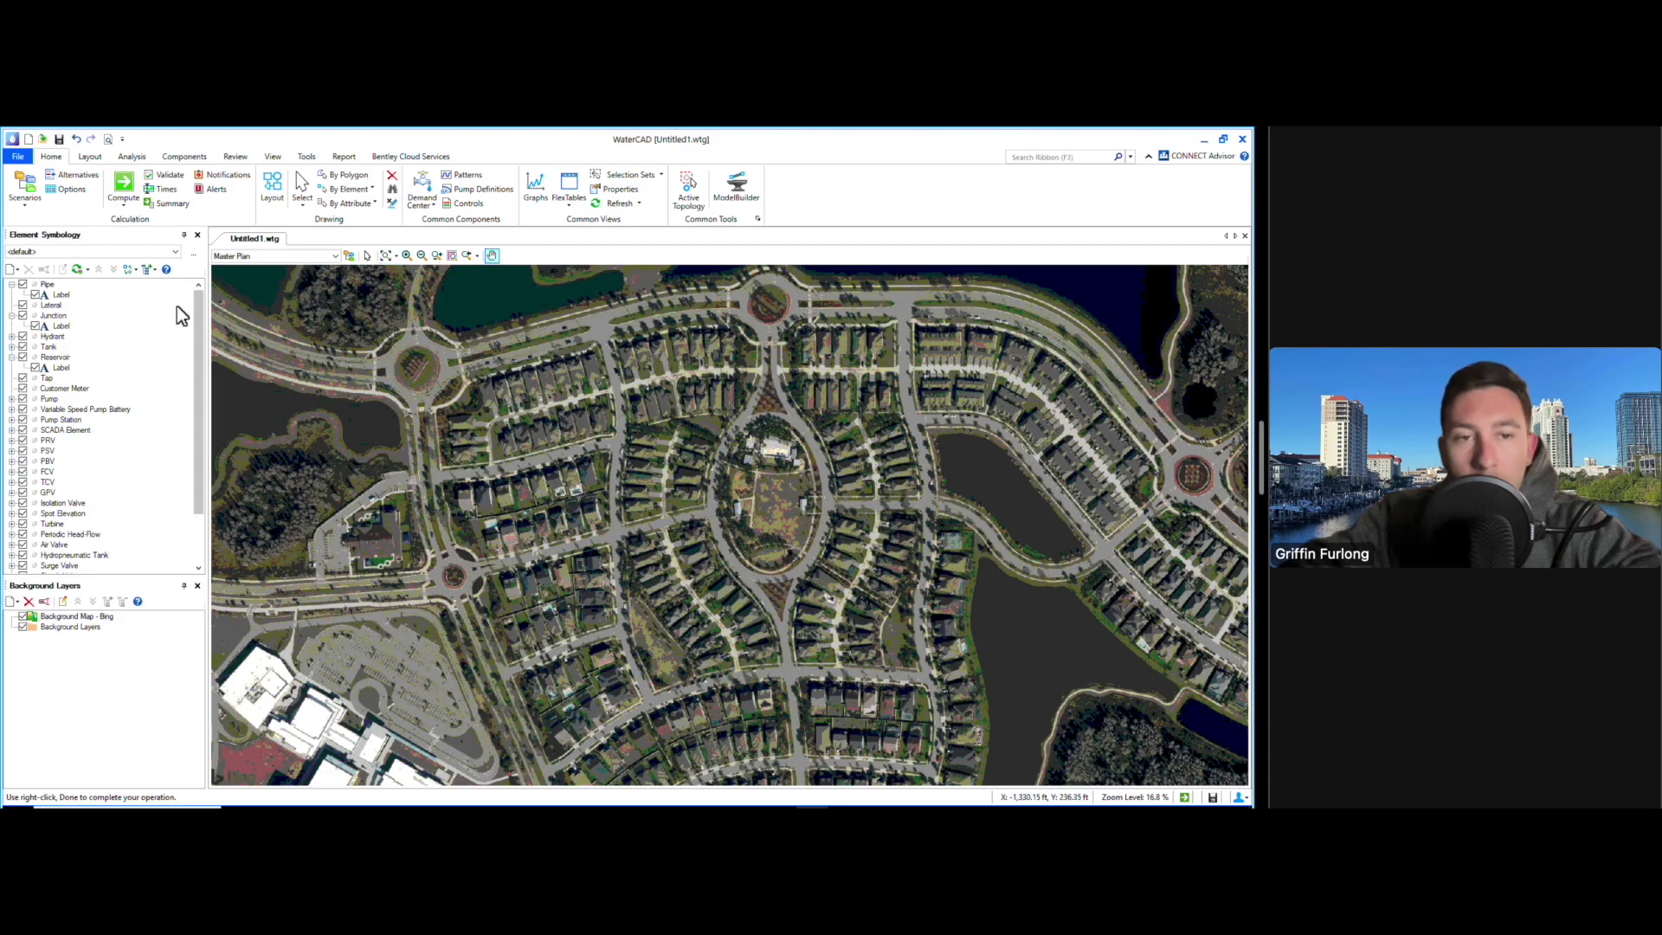
pyautogui.click(91, 157)
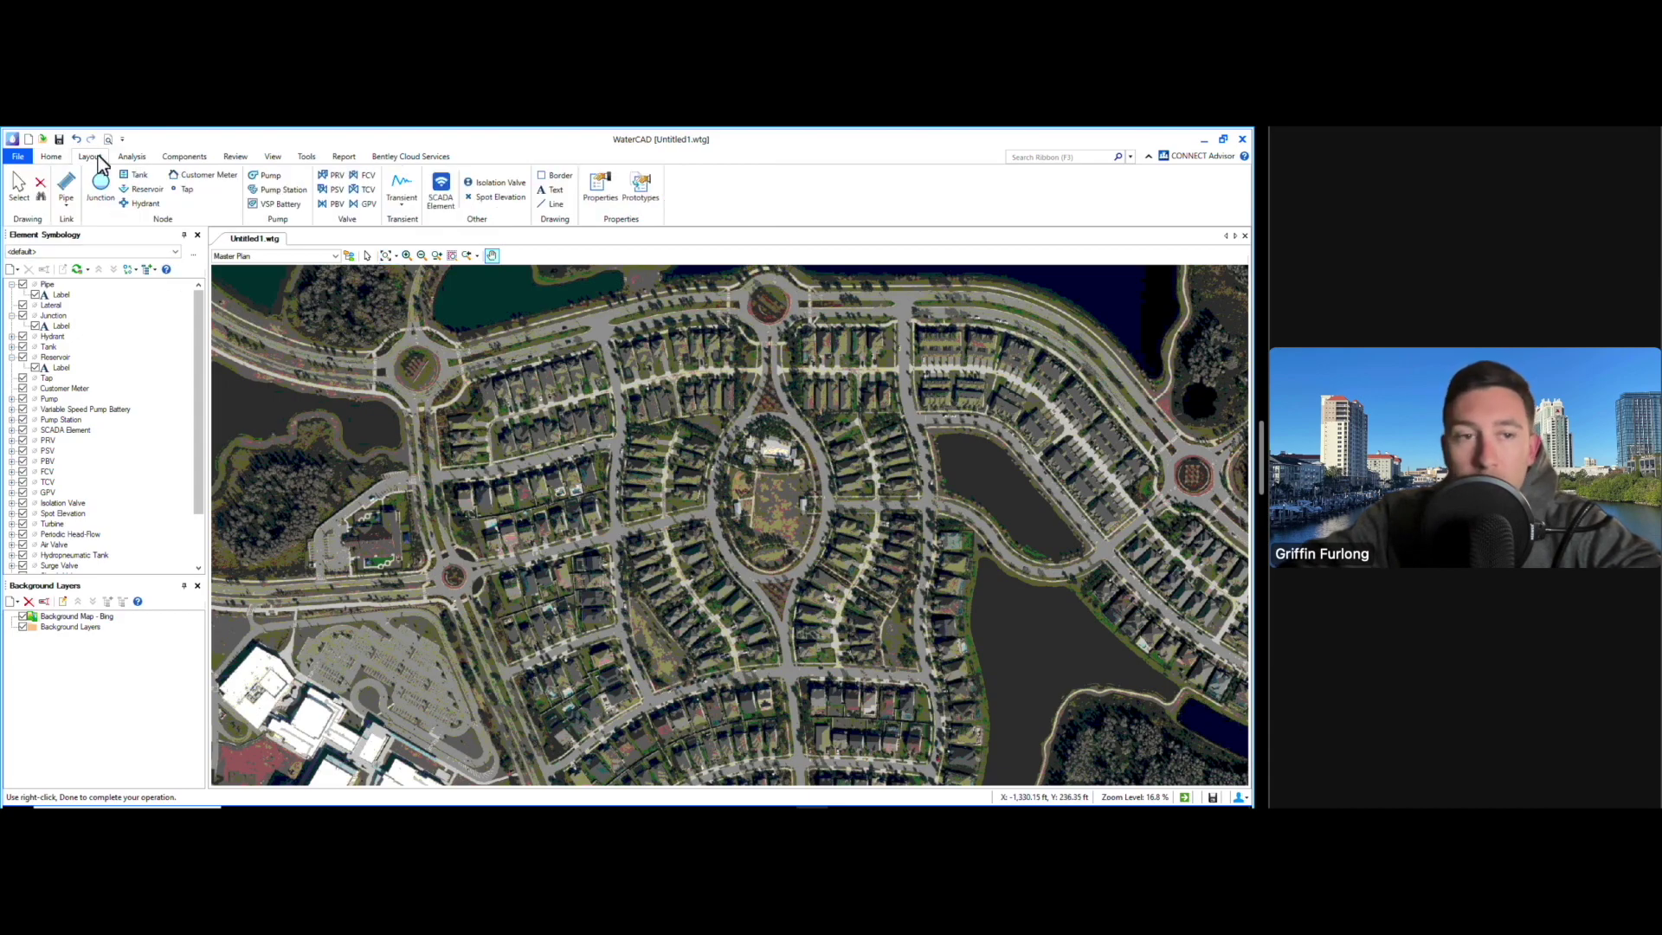
pyautogui.click(152, 192)
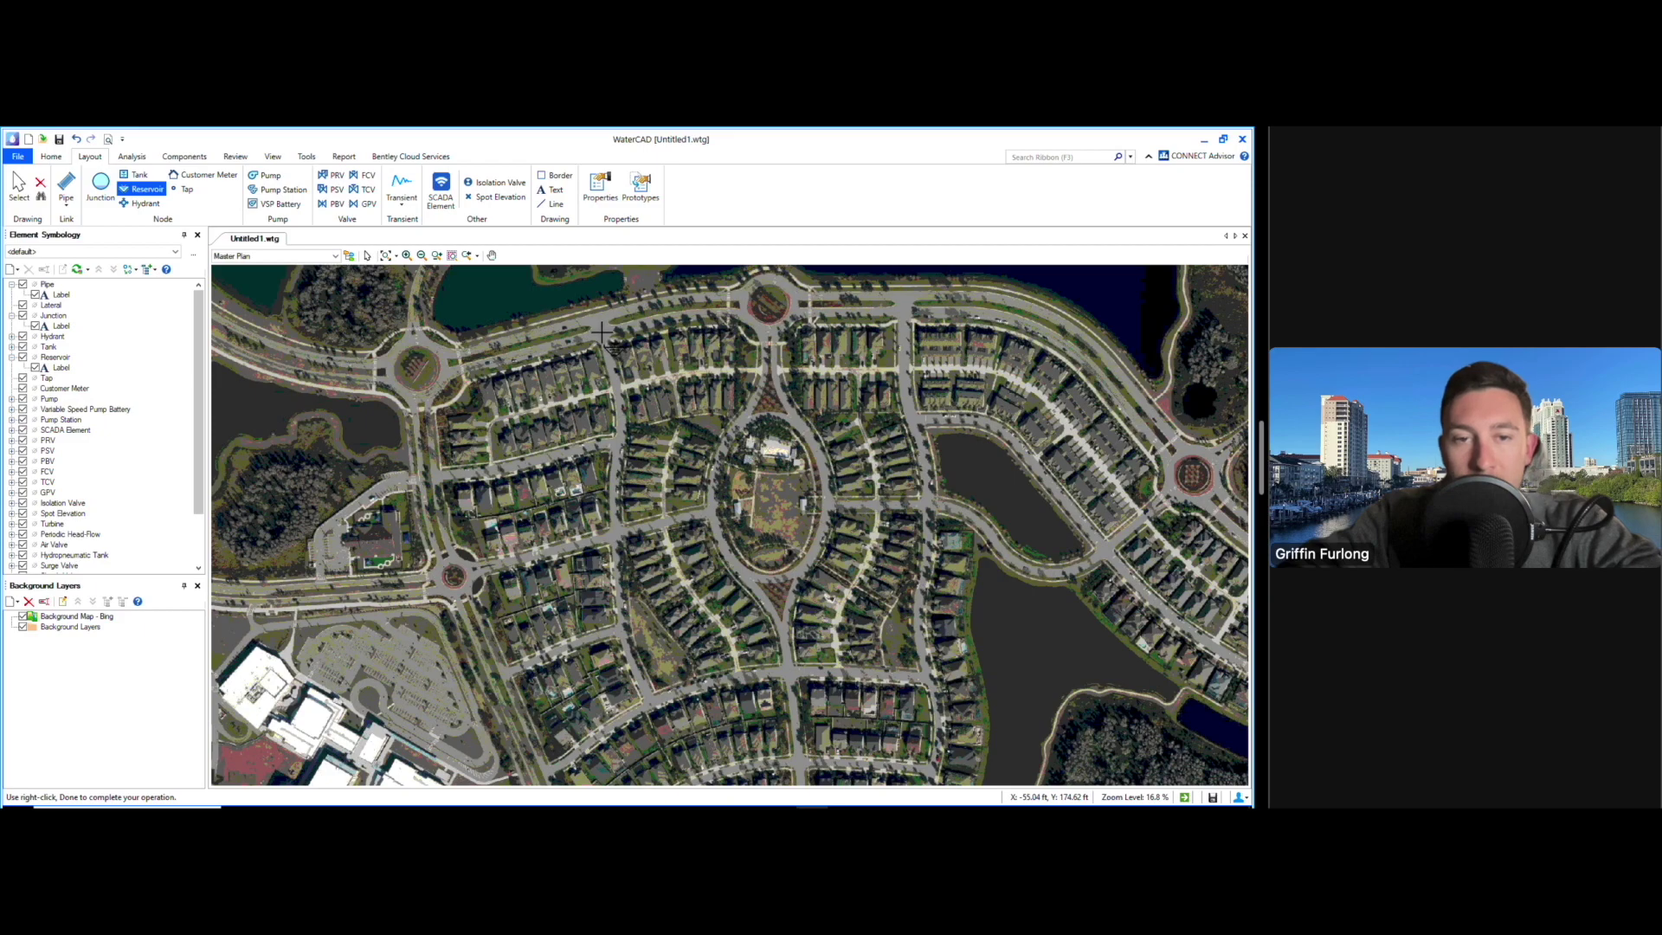
pyautogui.click(600, 332)
pyautogui.press('Escape')
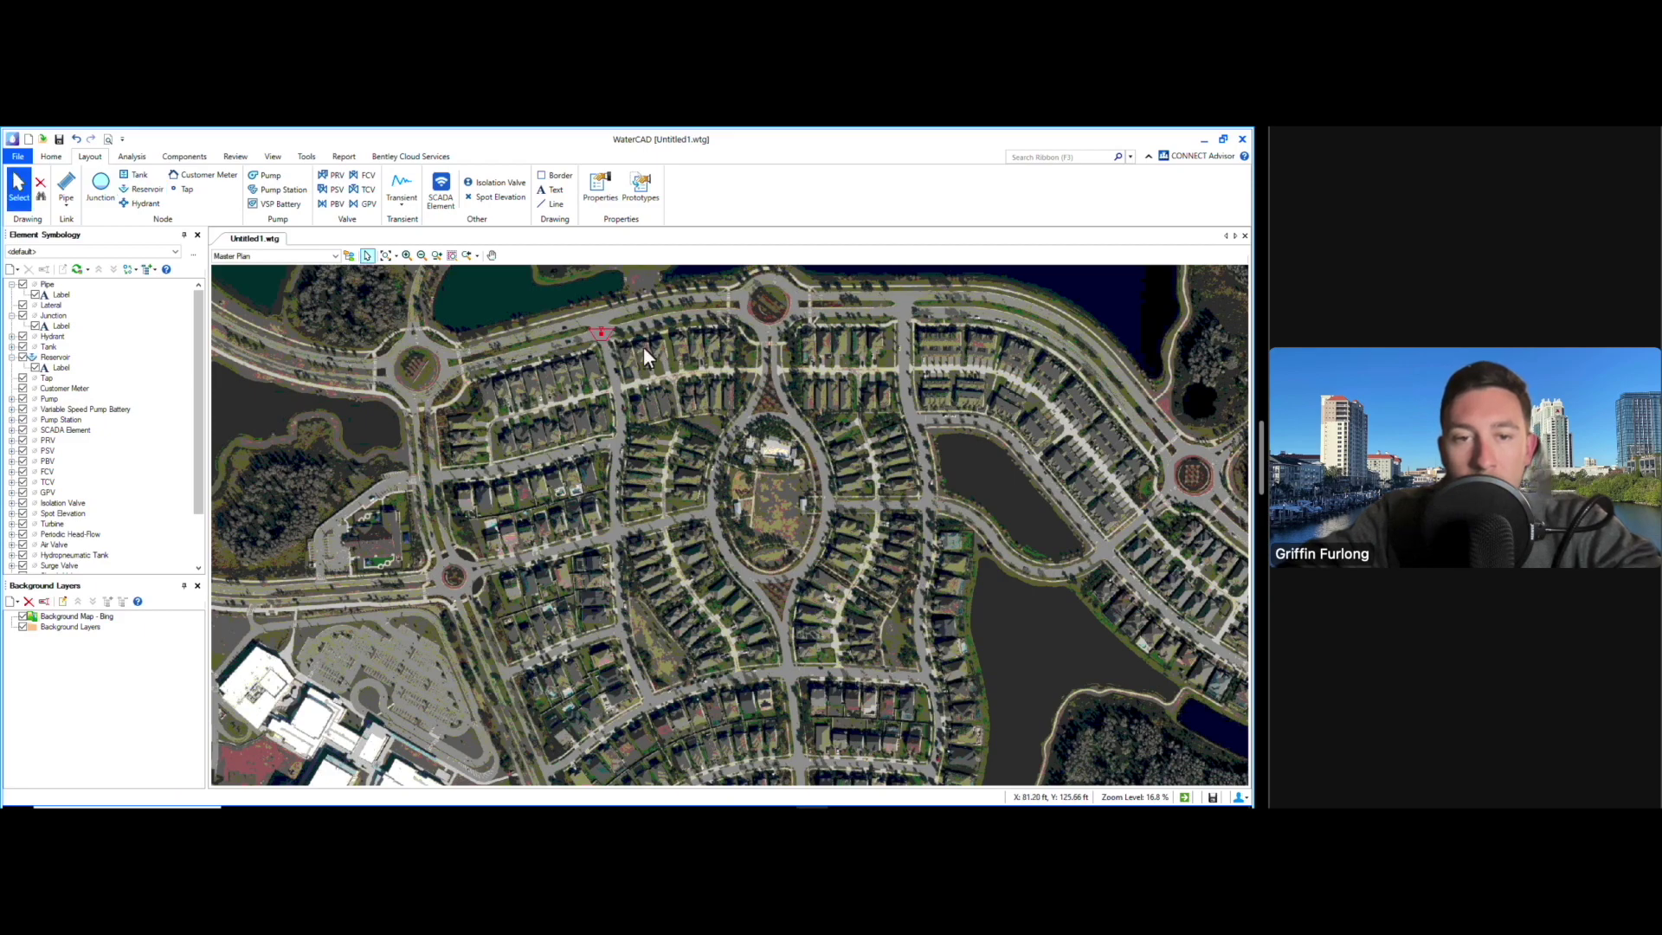
# Draw a pipe loop from the reservoir south, east along the southern road, and north to the northern road
pyautogui.click(69, 184)
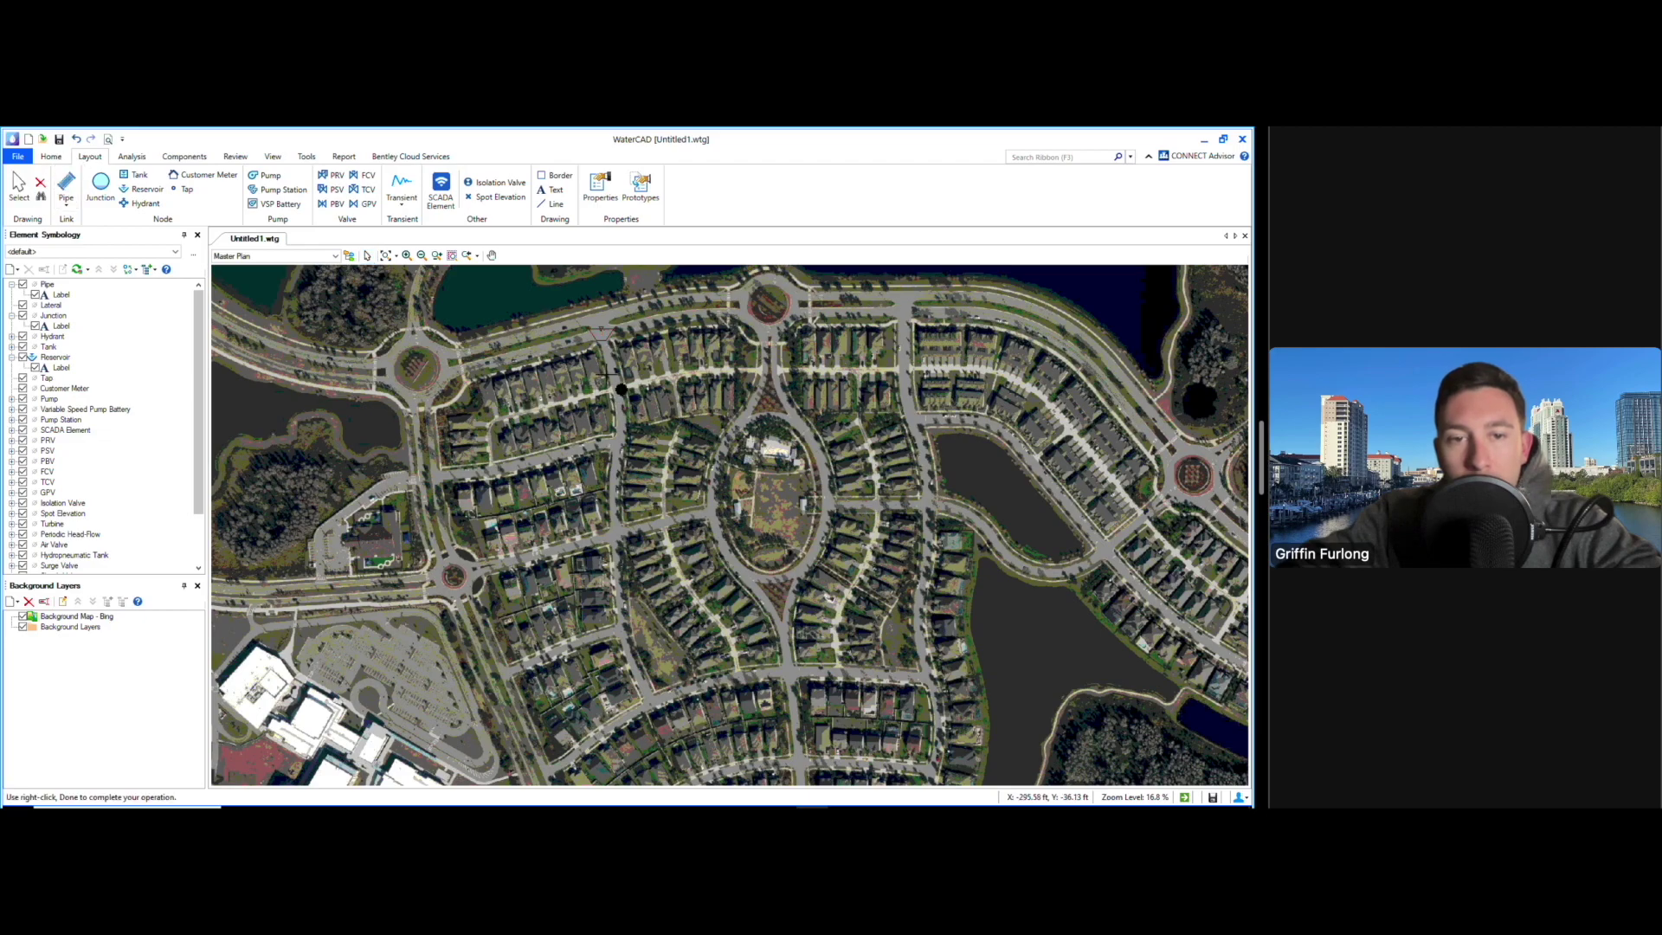
pyautogui.click(602, 331)
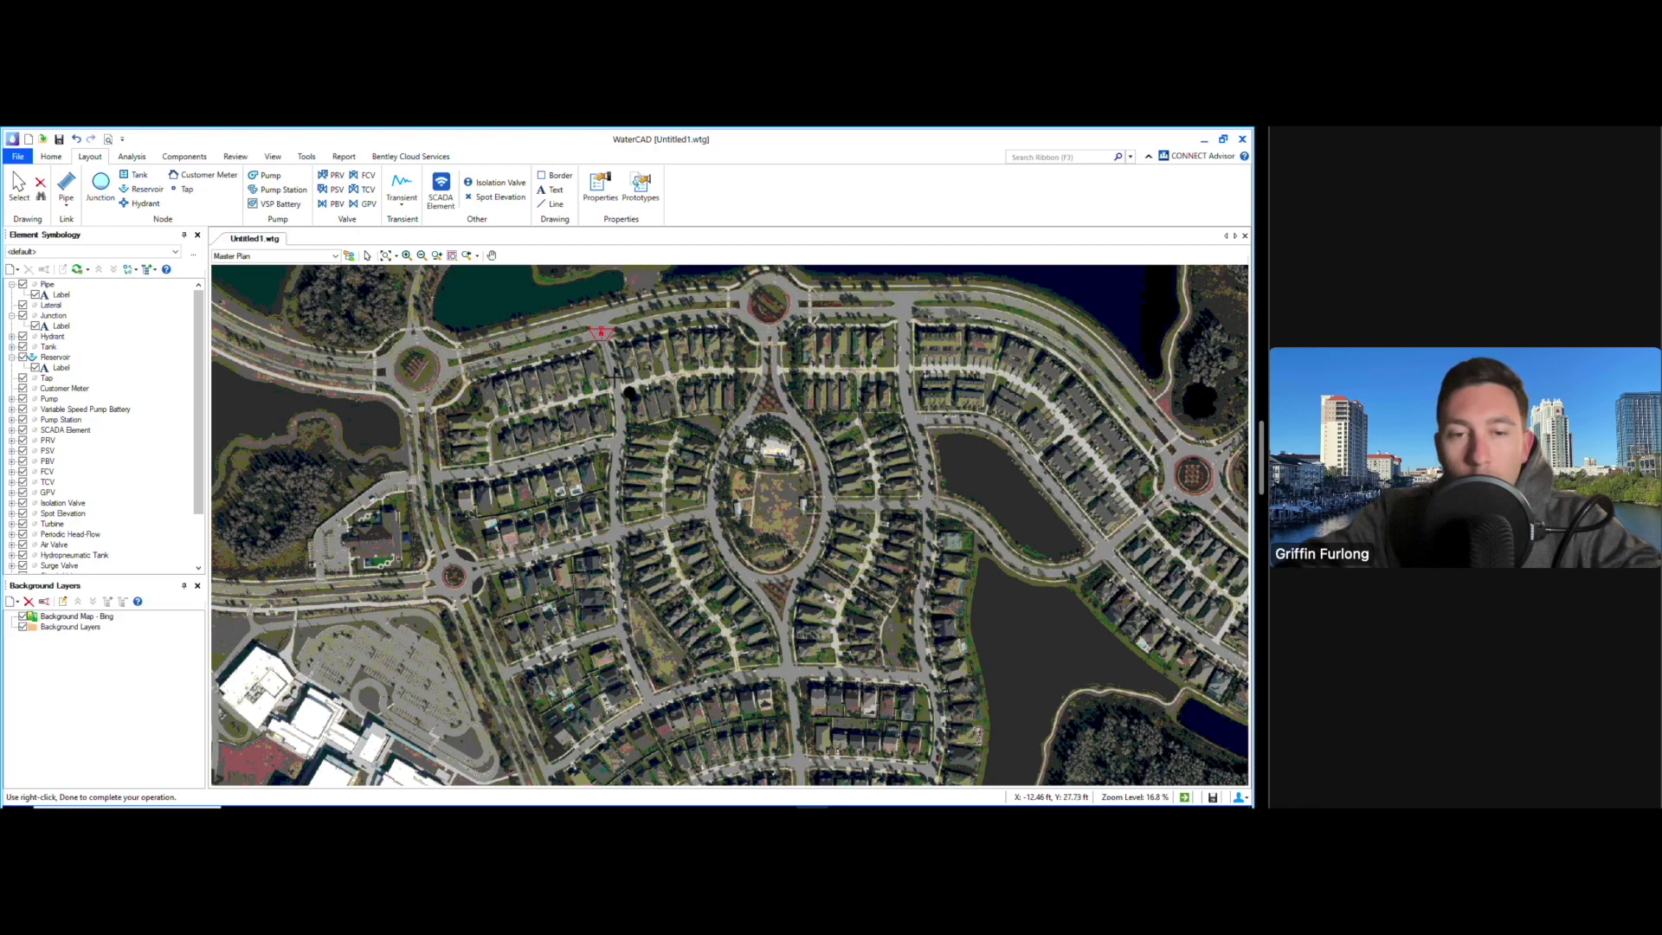
pyautogui.click(618, 405)
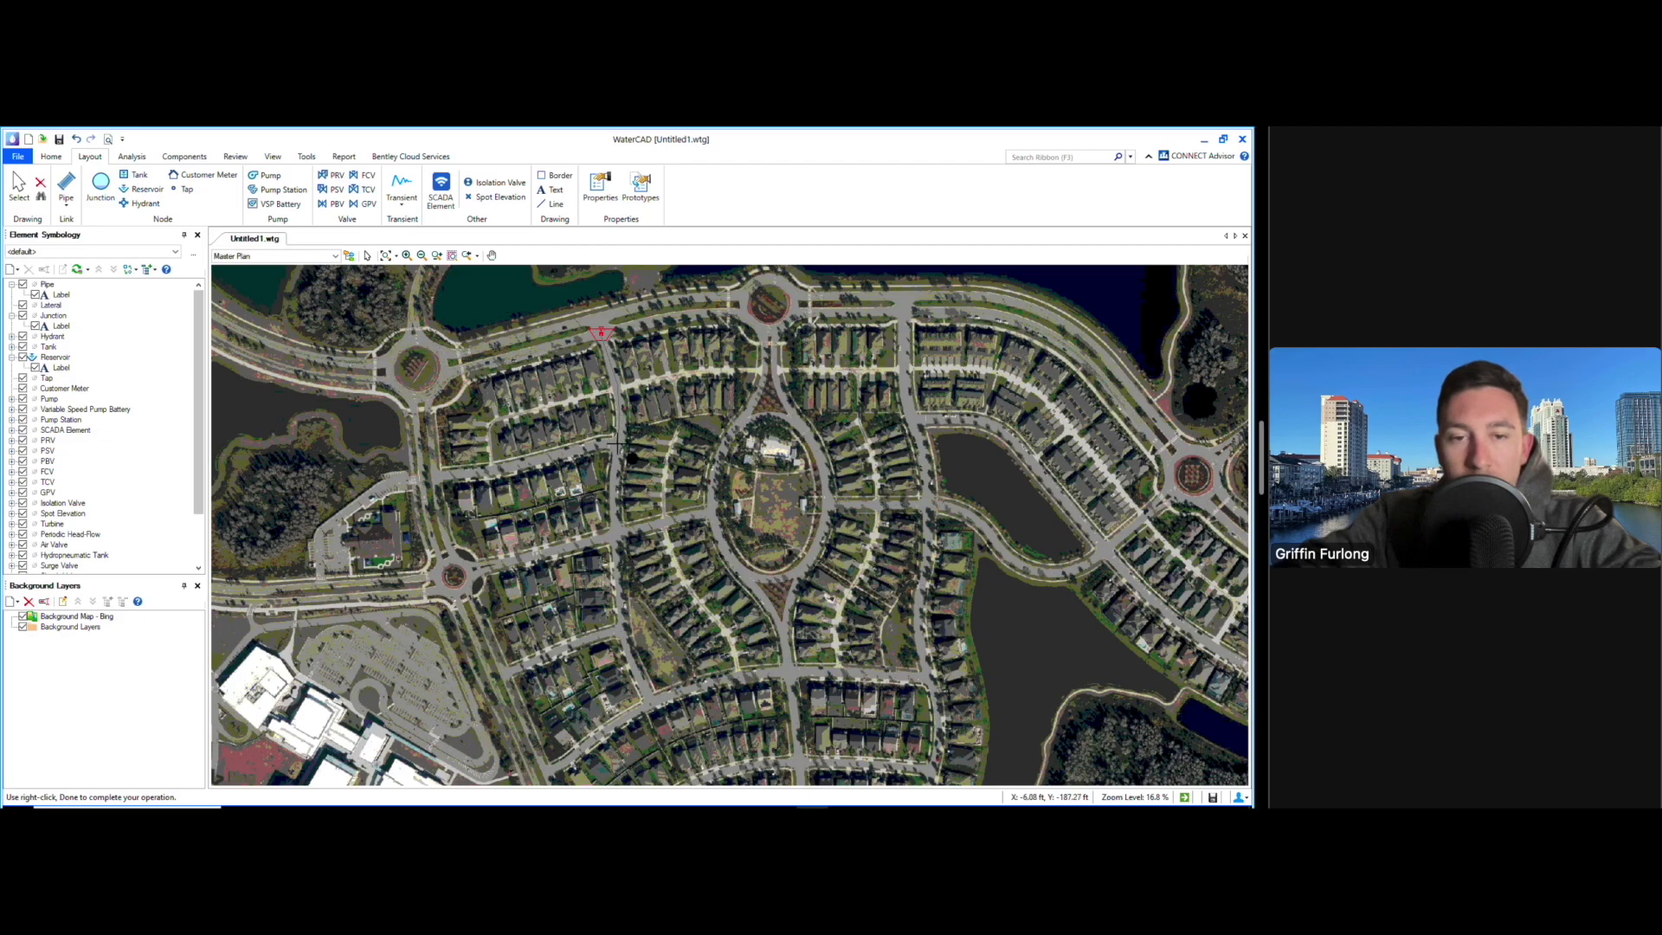
pyautogui.click(616, 443)
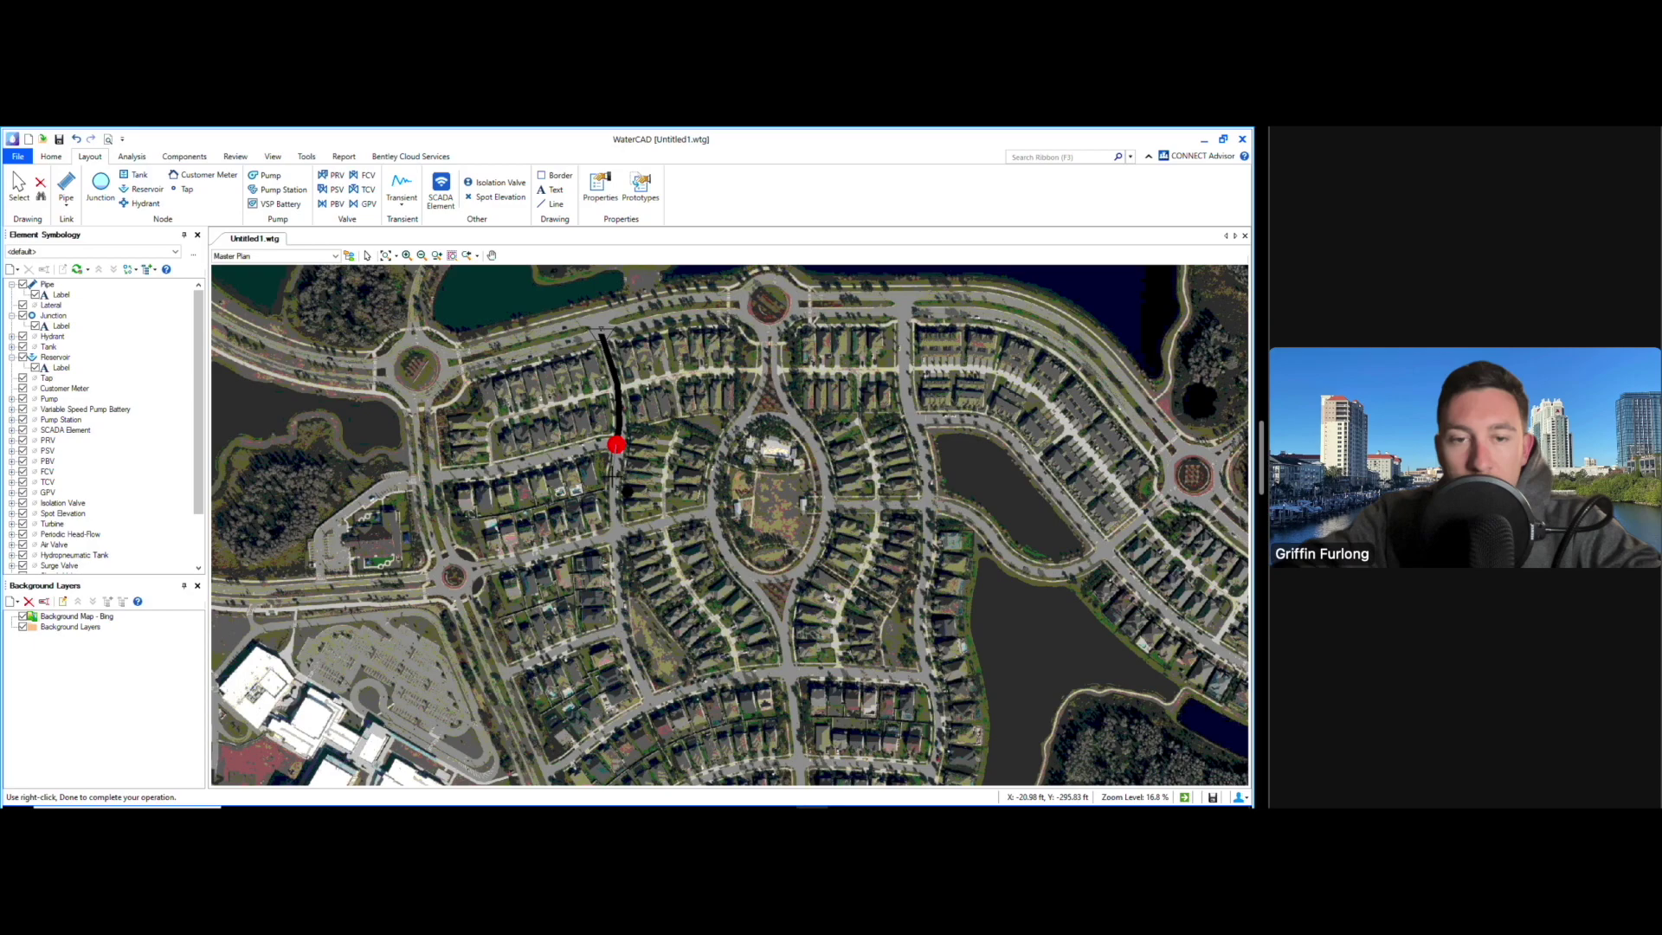
pyautogui.click(615, 535)
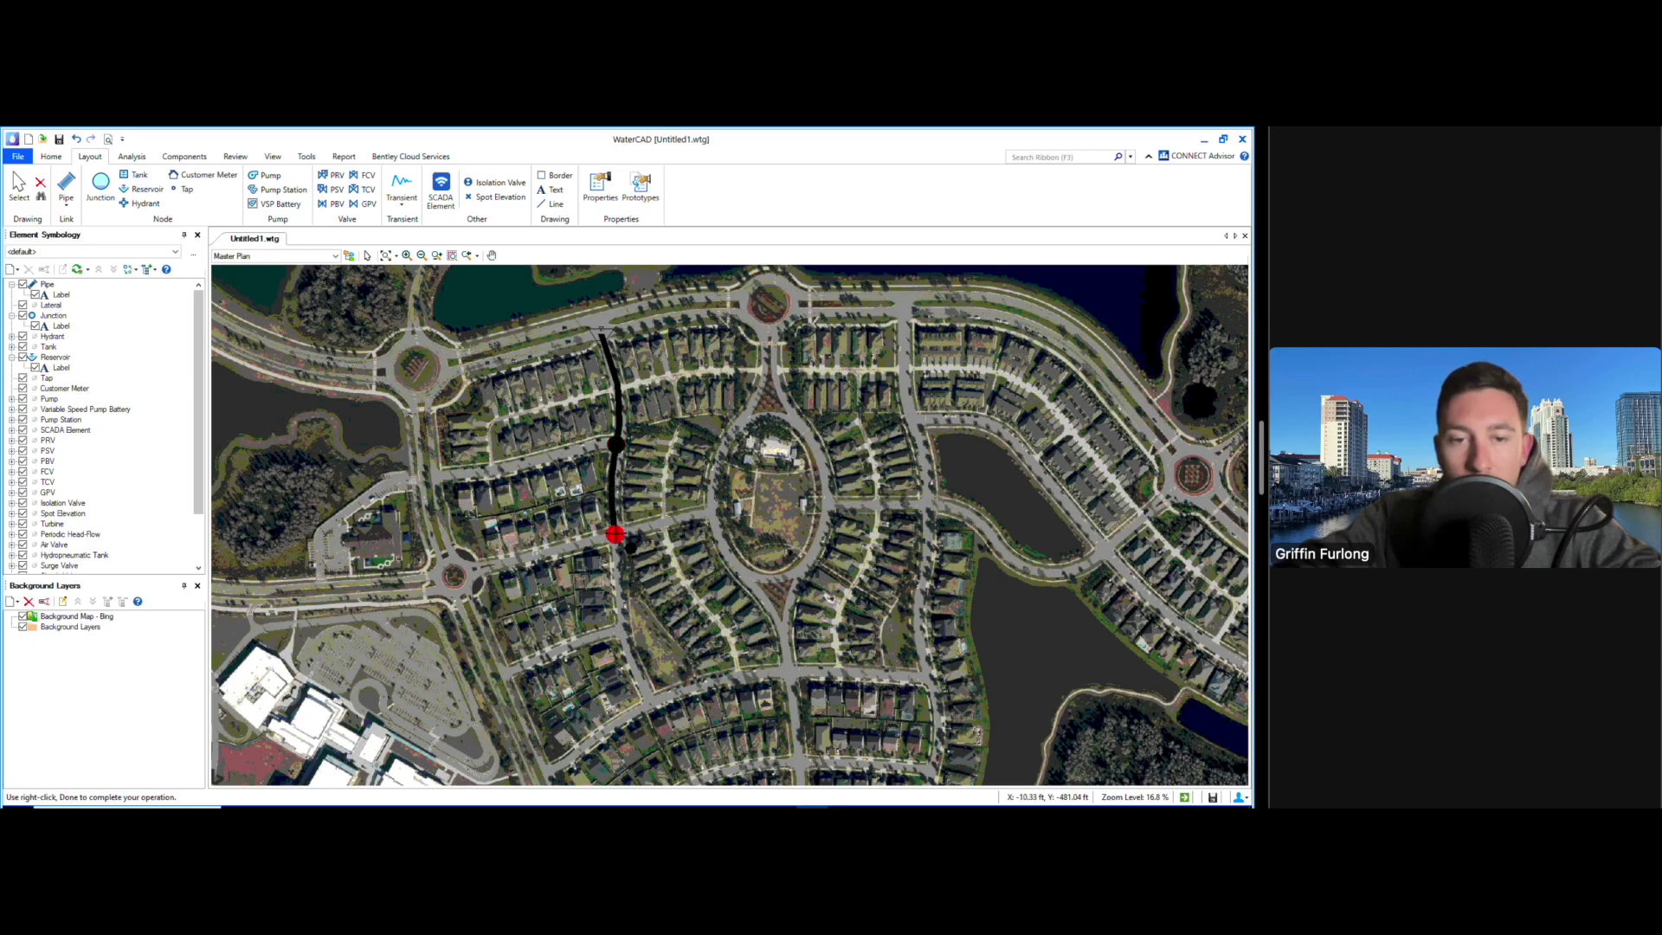
pyautogui.click(622, 629)
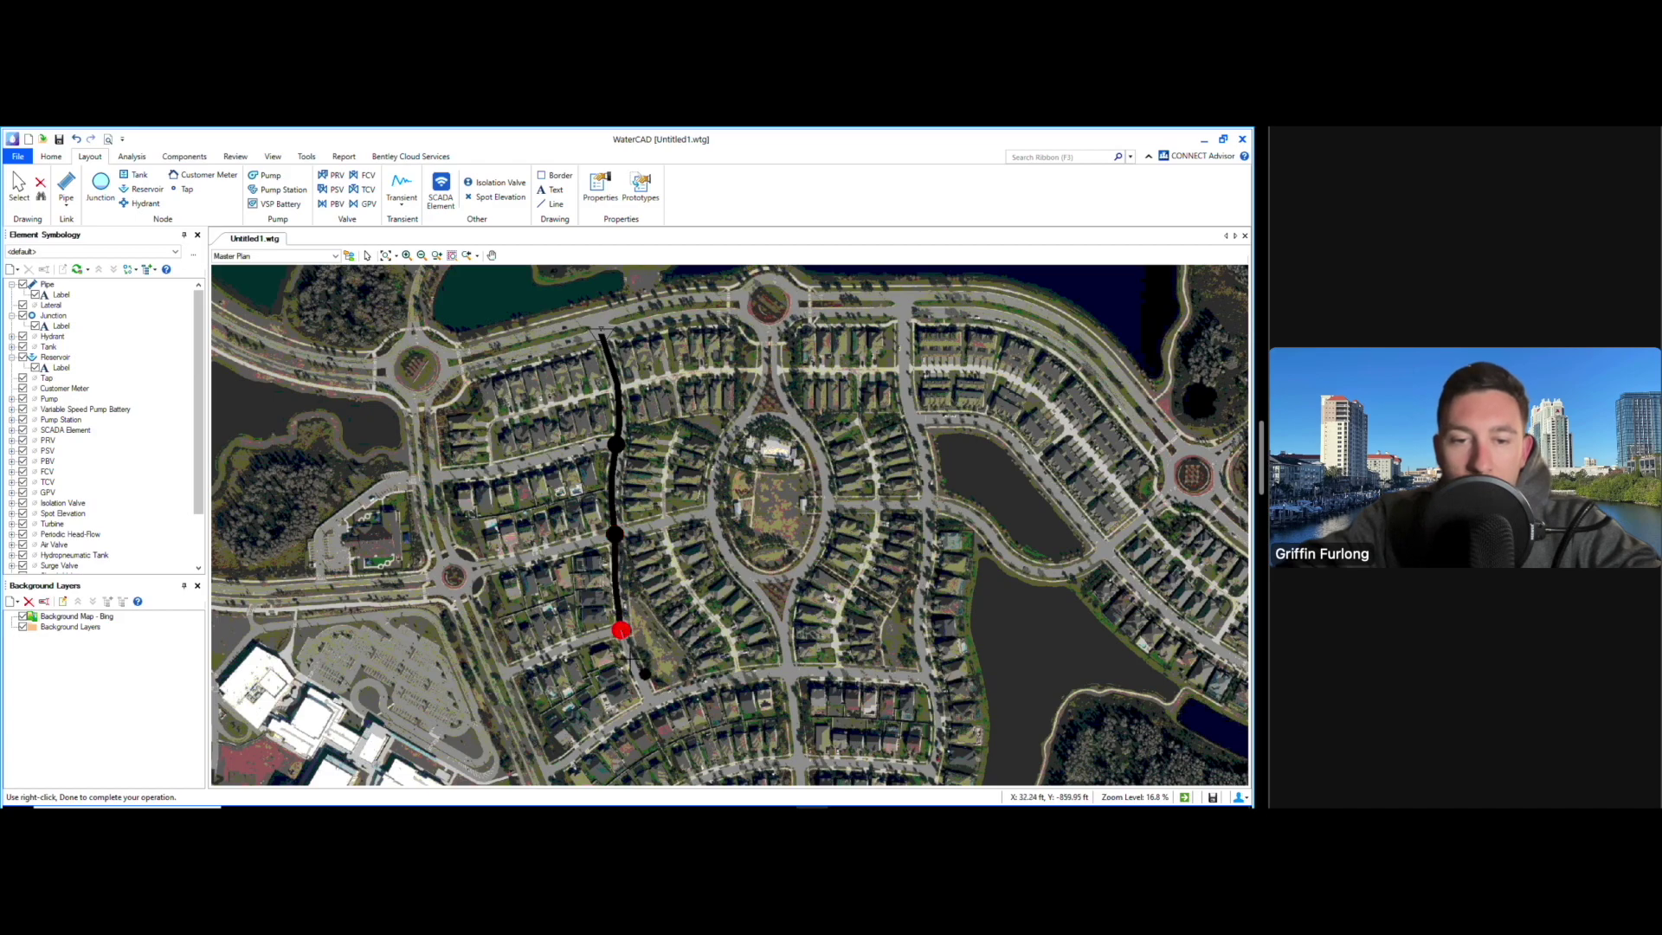
pyautogui.click(649, 702)
pyautogui.click(788, 673)
pyautogui.click(926, 678)
pyautogui.click(930, 502)
pyautogui.click(913, 420)
pyautogui.click(903, 314)
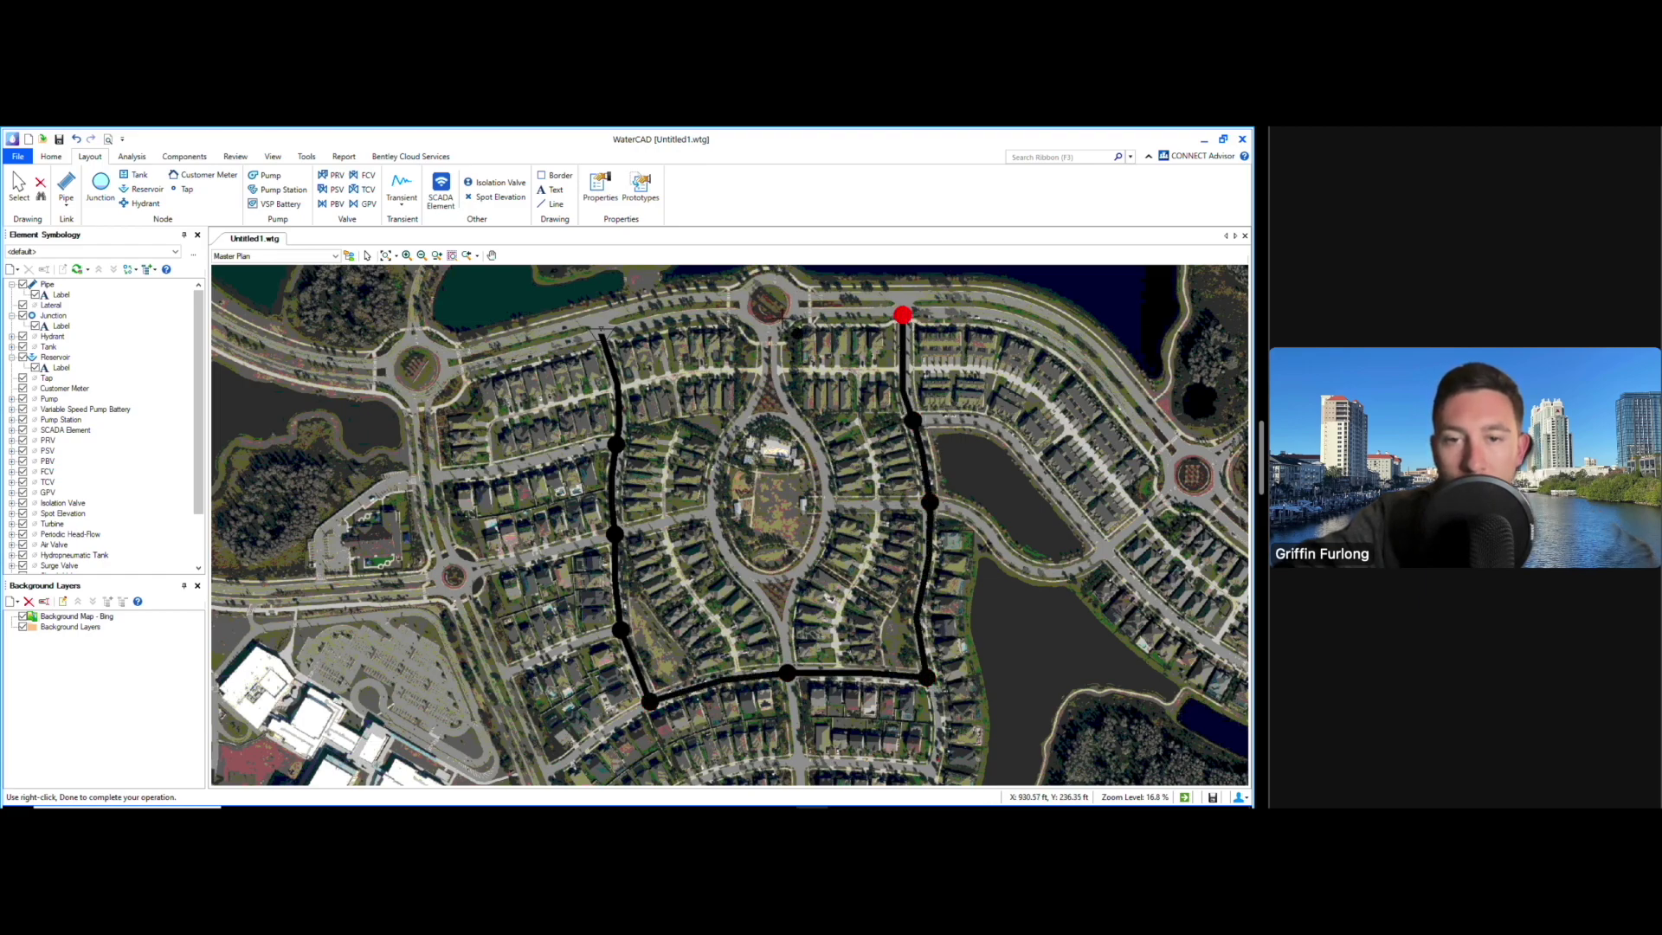
pyautogui.press('Escape')
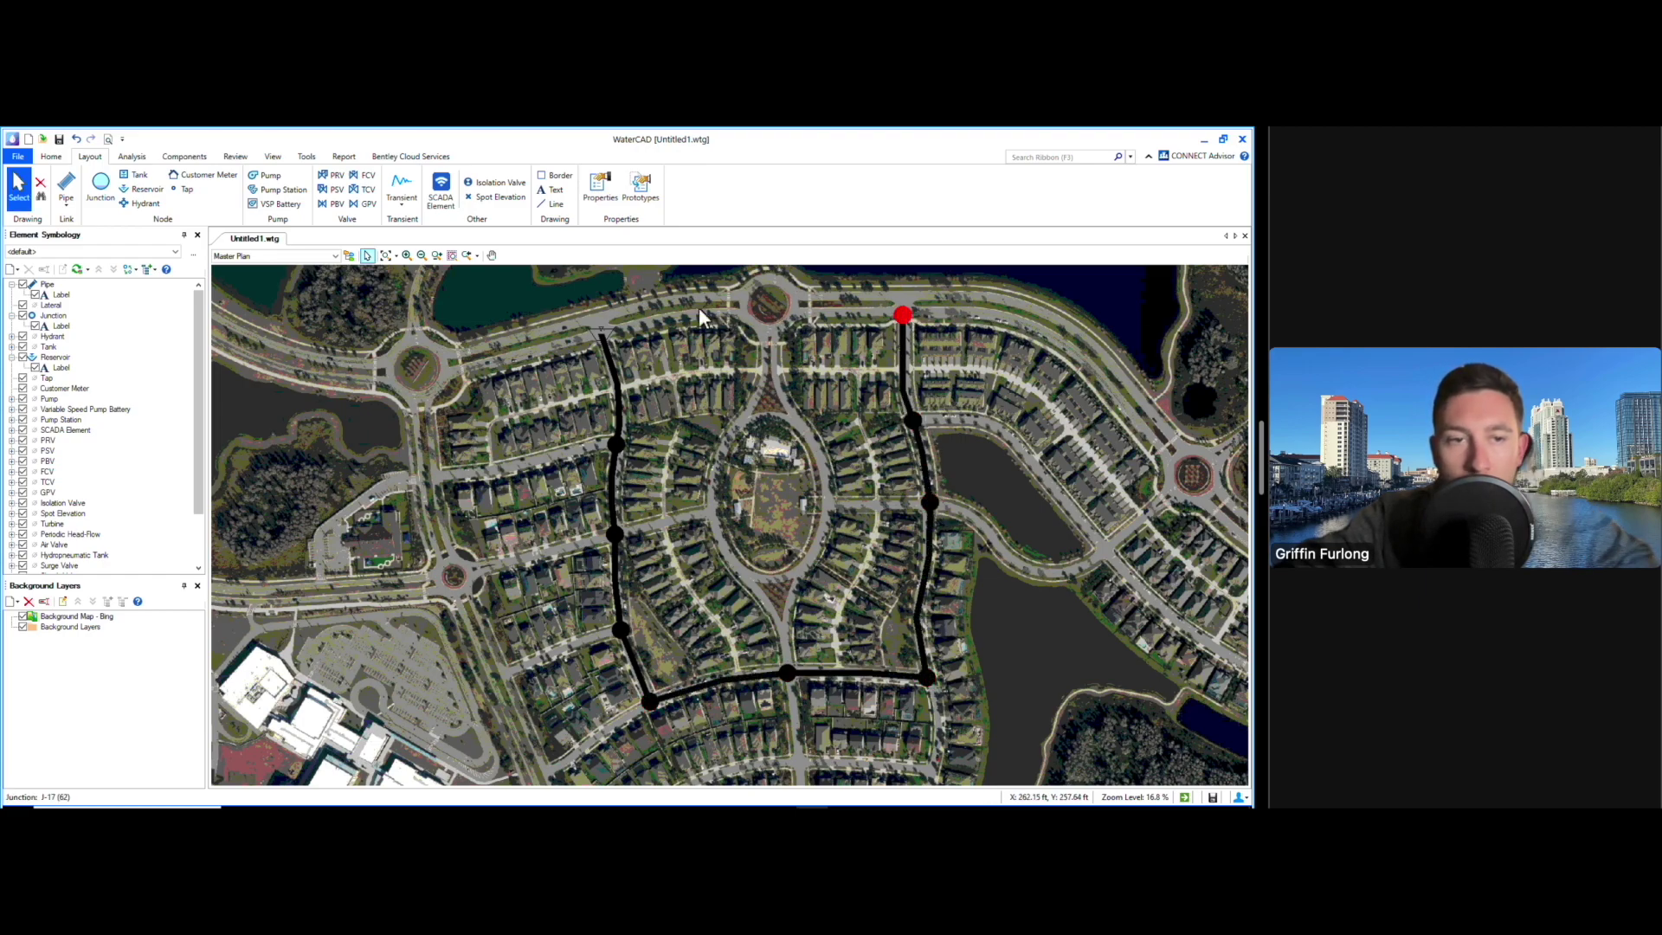
# Add a cross pipe from the western main's junction east to a new junction on the bottom pipe
pyautogui.click(69, 186)
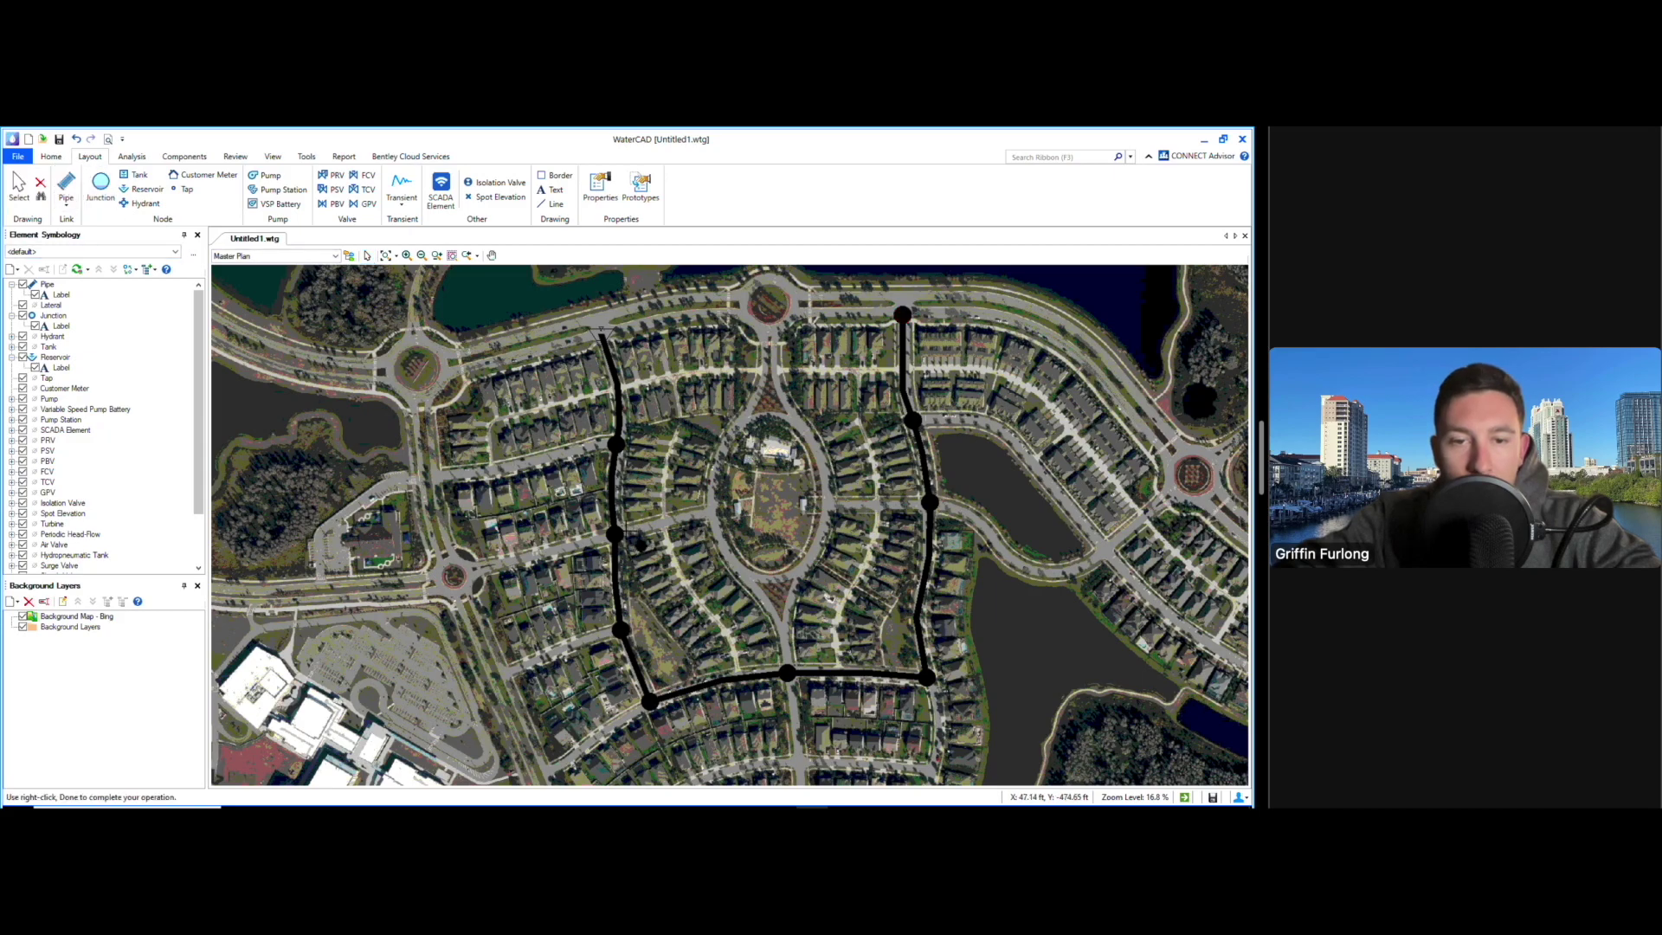
pyautogui.click(615, 534)
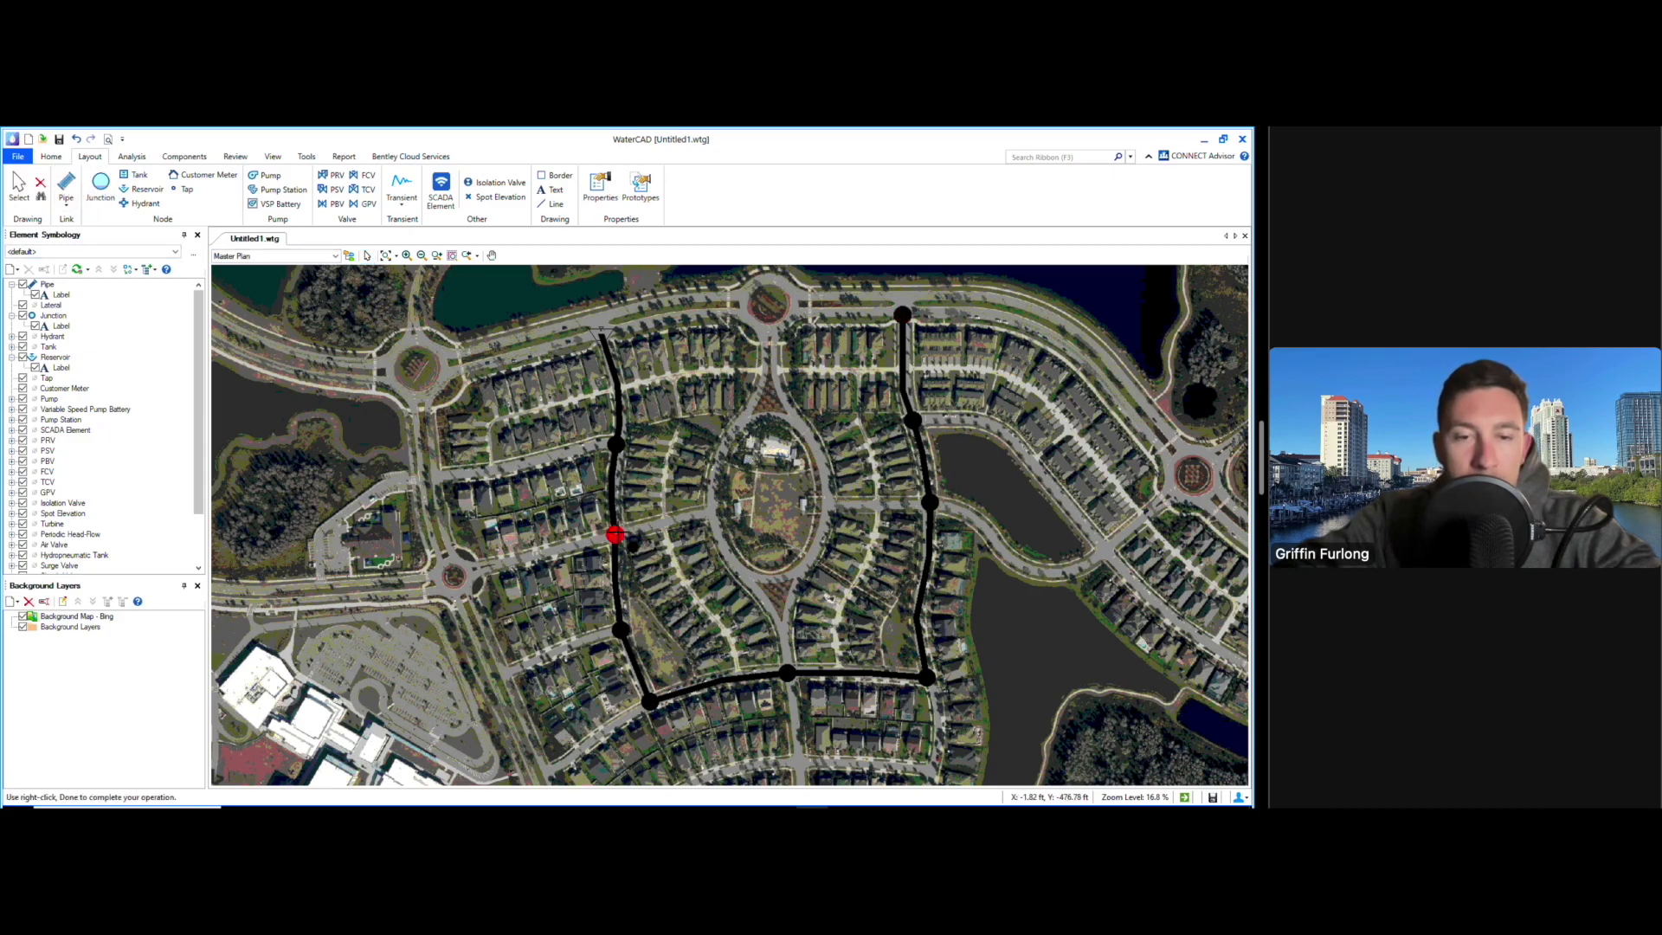
pyautogui.click(710, 513)
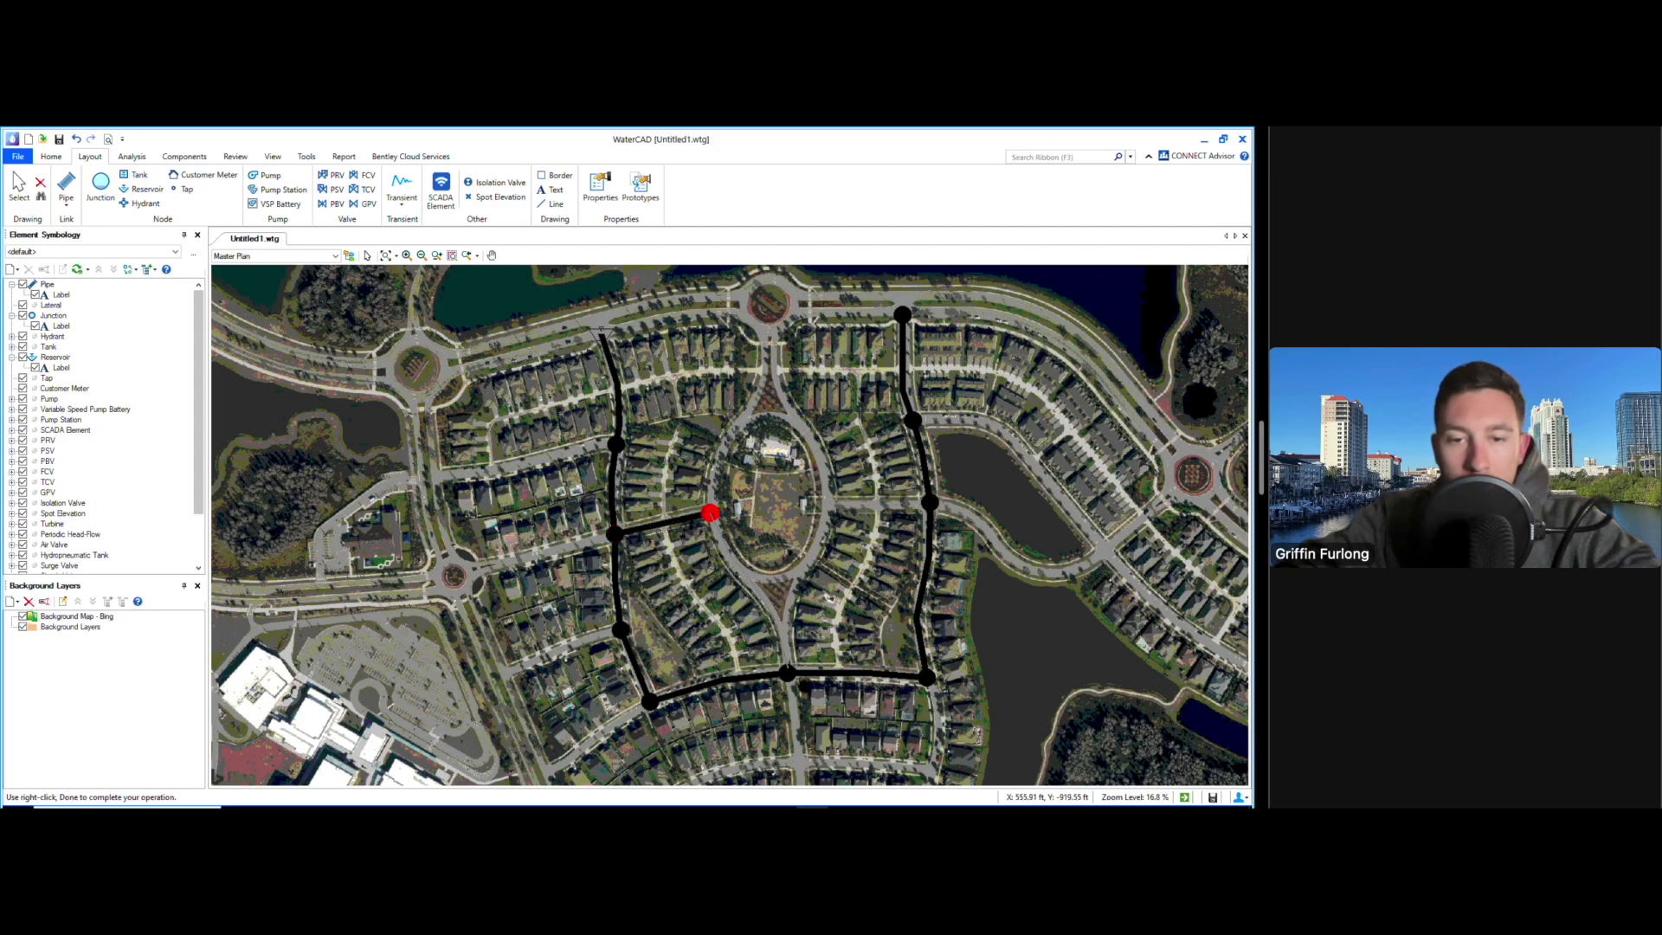
pyautogui.click(787, 672)
pyautogui.press('Escape')
# Add two branch pipes running west from the left main to new end junctions
pyautogui.click(70, 186)
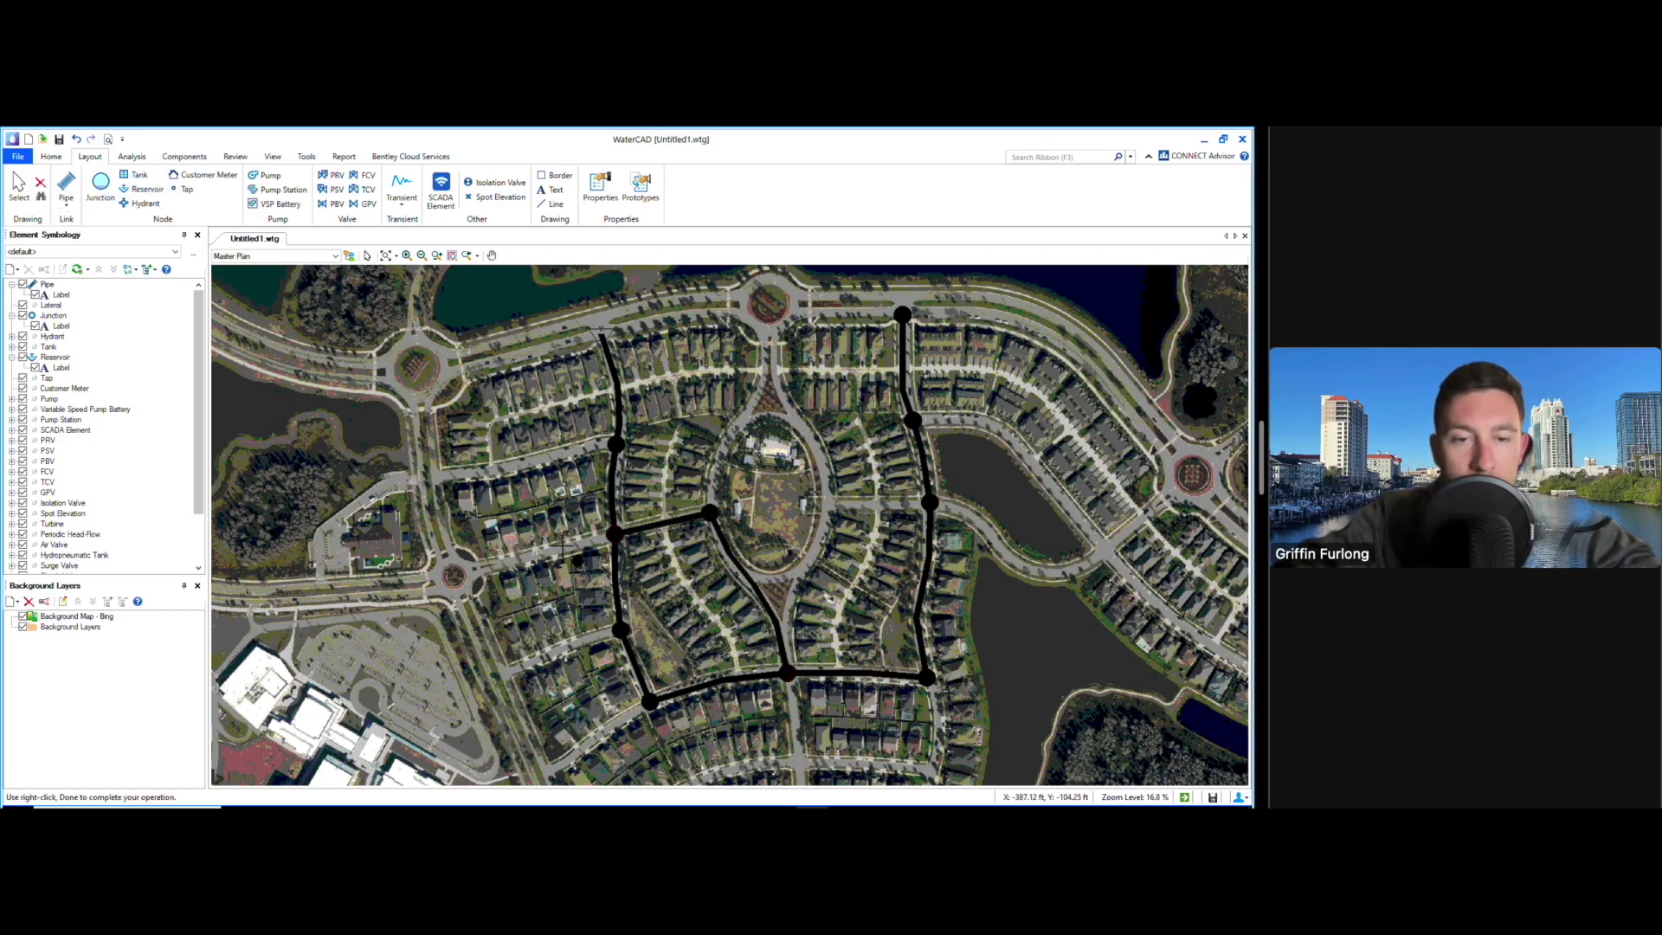
pyautogui.click(615, 534)
pyautogui.click(477, 569)
pyautogui.press('Escape')
pyautogui.click(615, 445)
pyautogui.click(441, 474)
pyautogui.press('Escape')
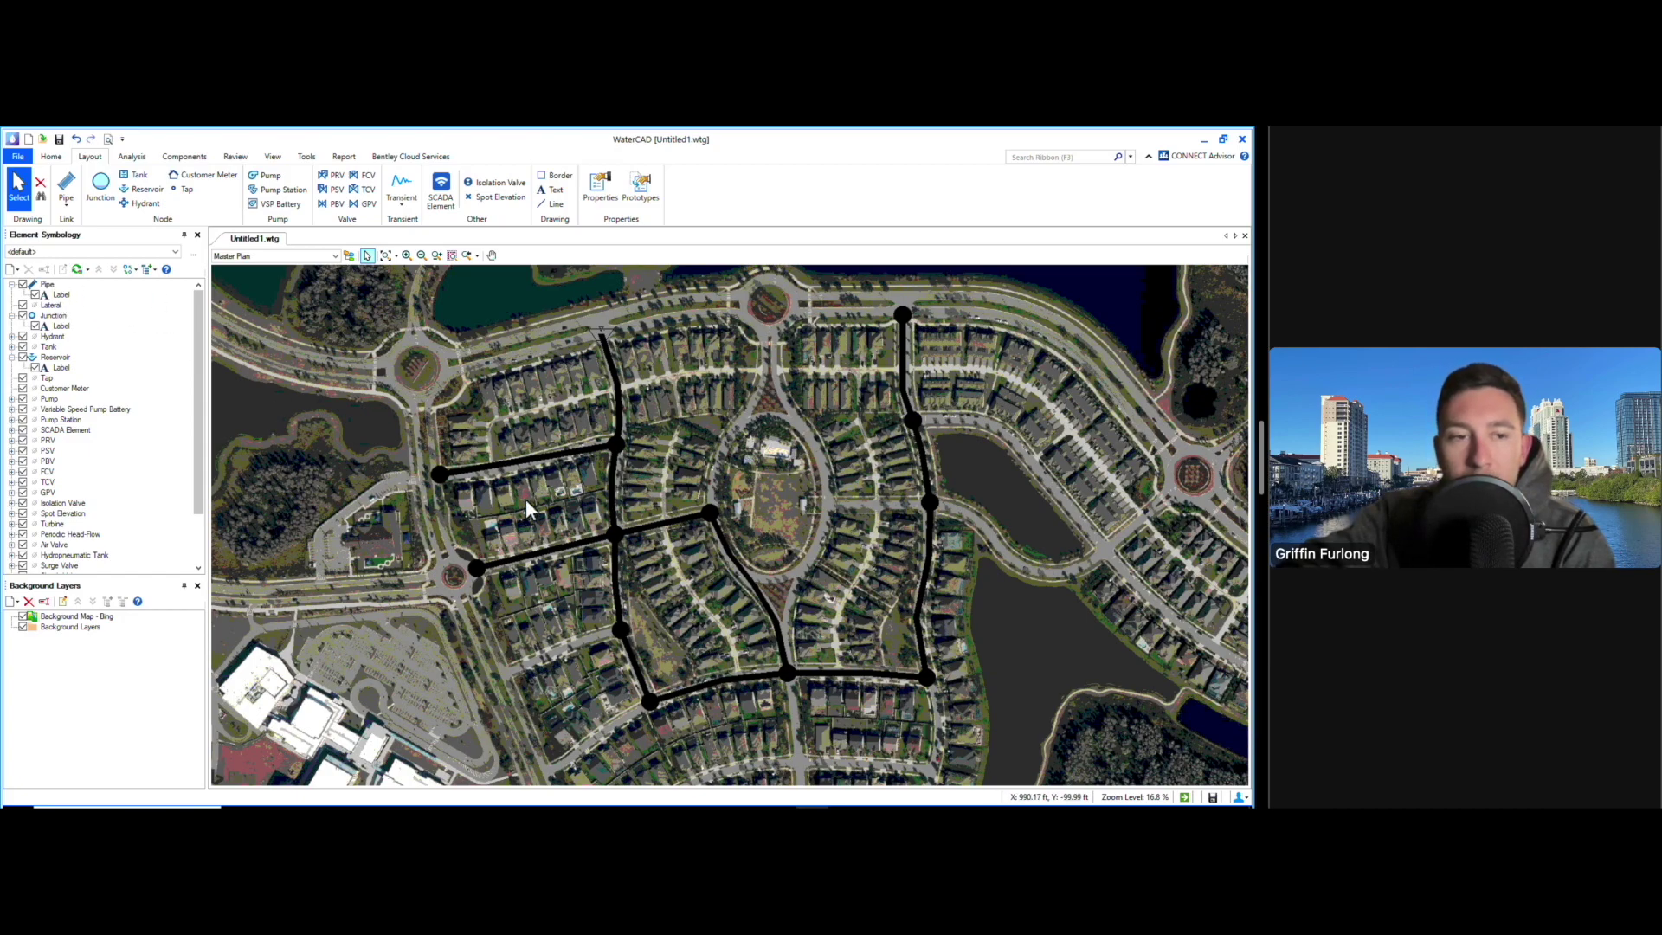
pyautogui.click(48, 285)
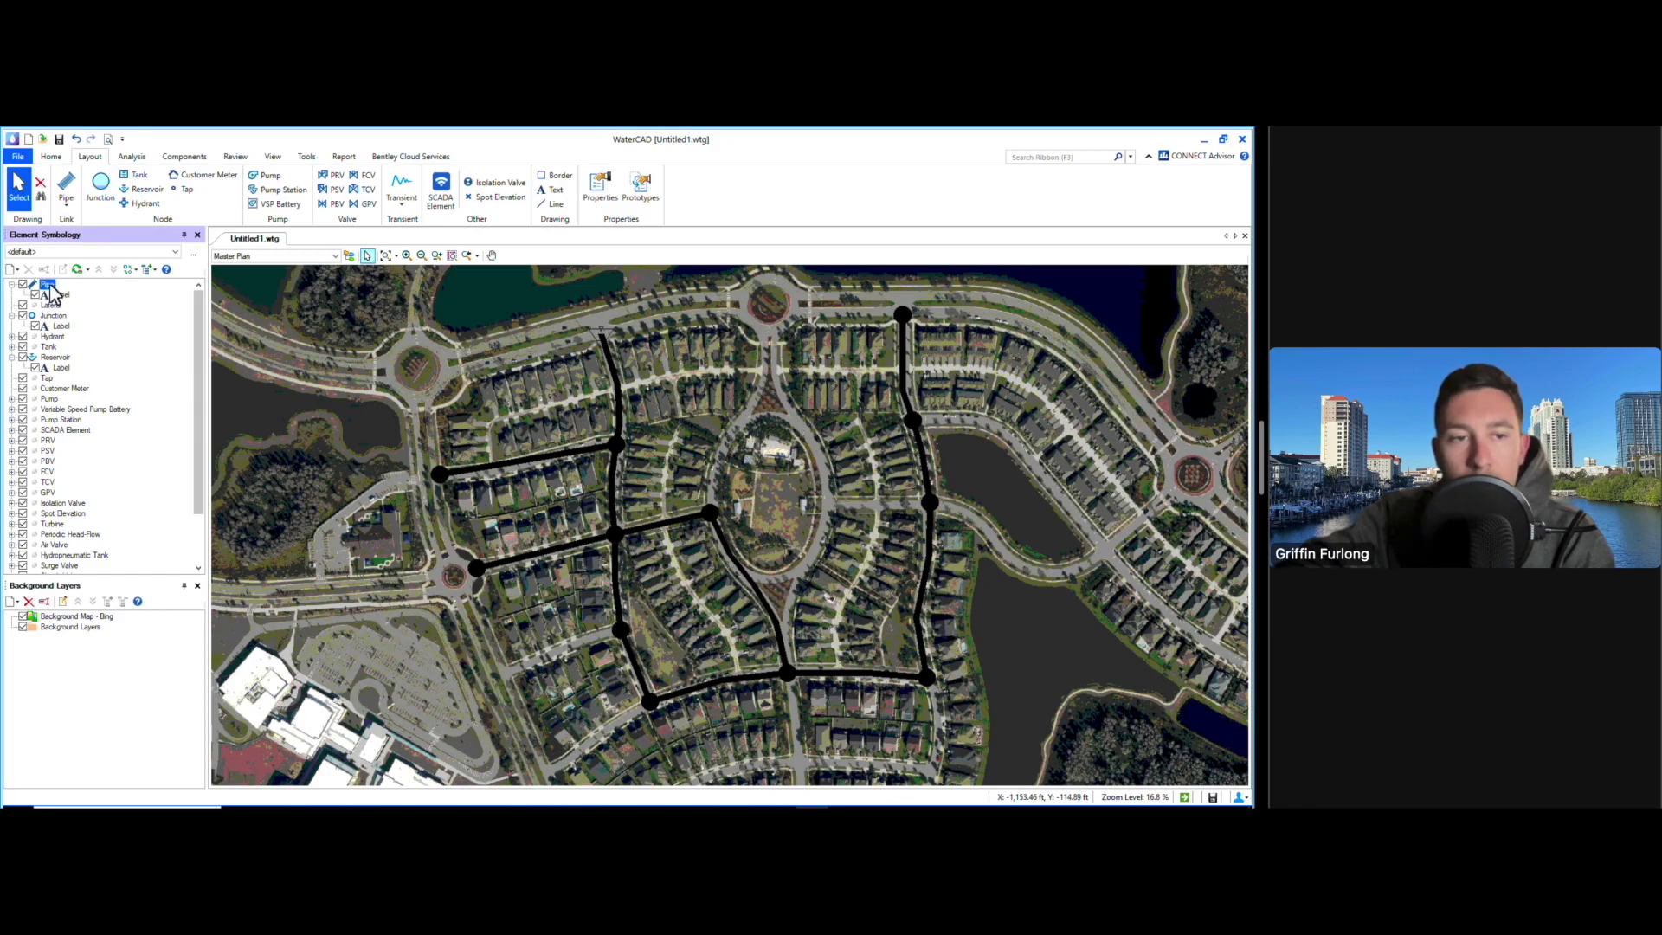
# Create a new colour coding for the Pipe layer based on the Diameter field
pyautogui.rightClick(49, 286)
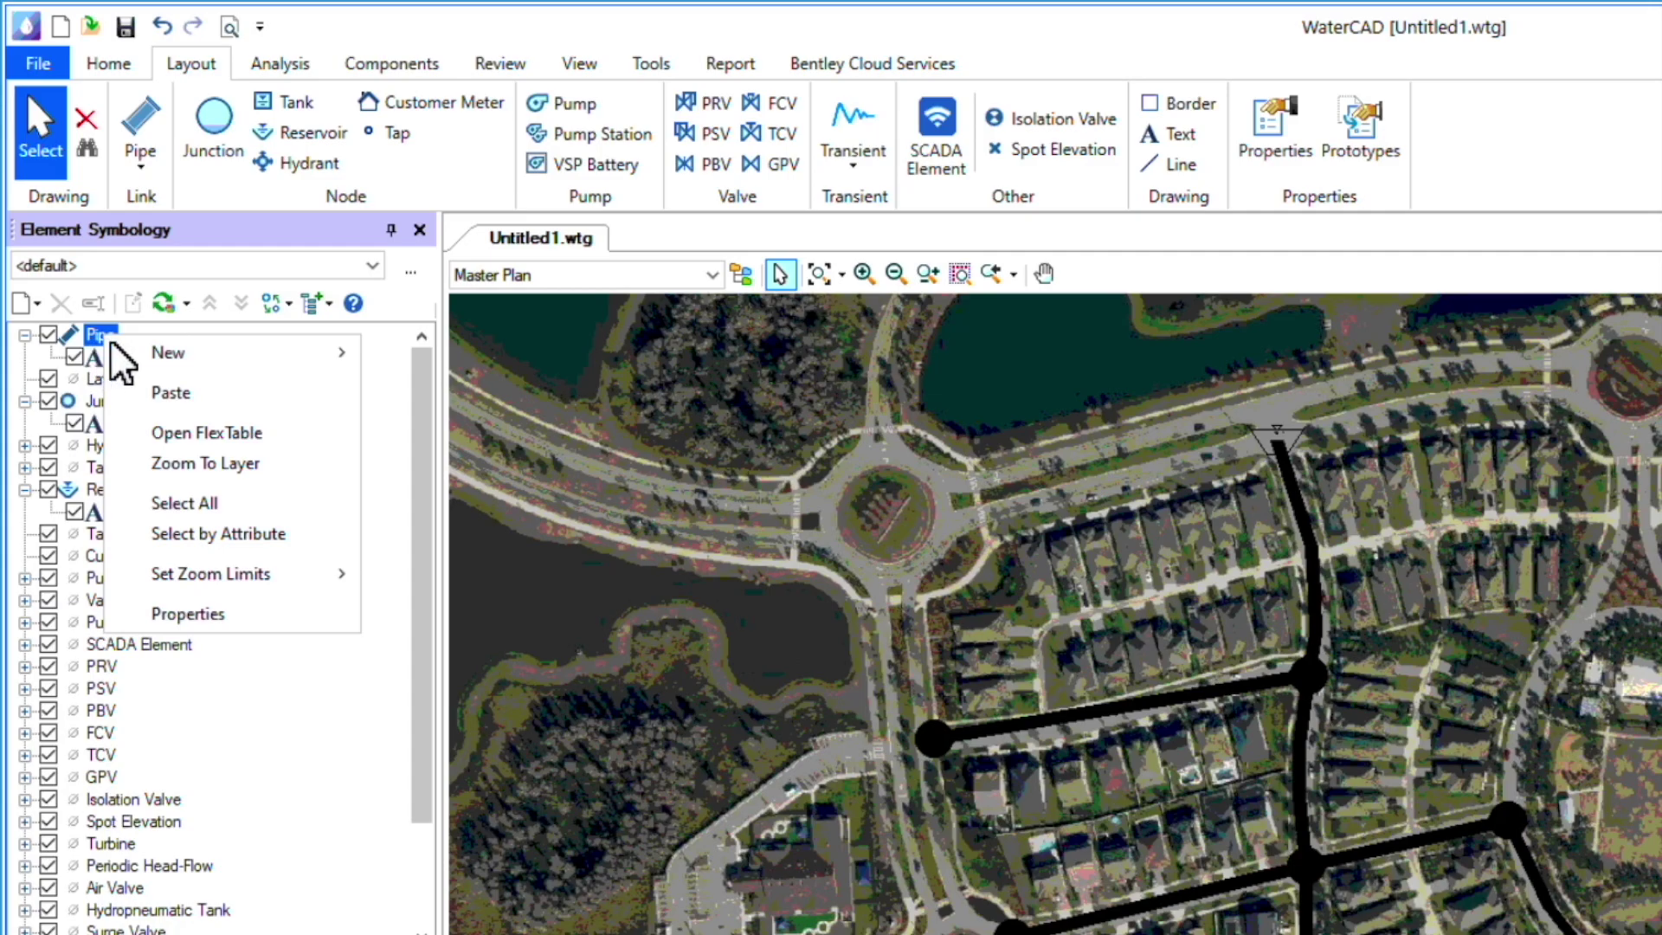
pyautogui.moveTo(165, 357)
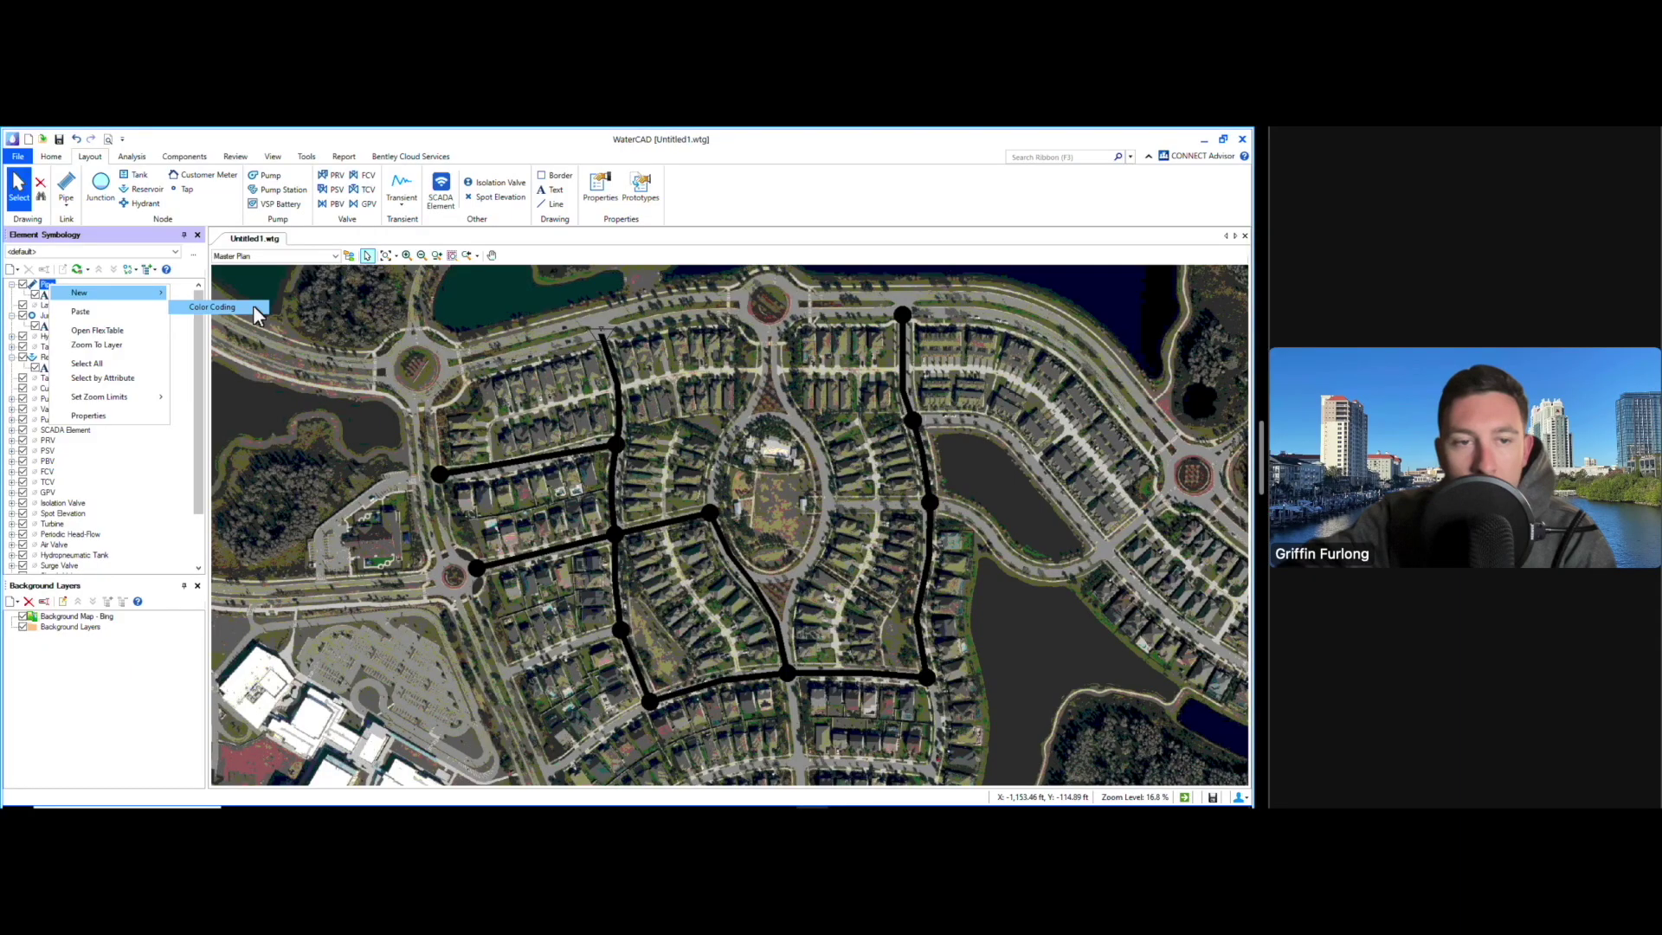
pyautogui.click(539, 384)
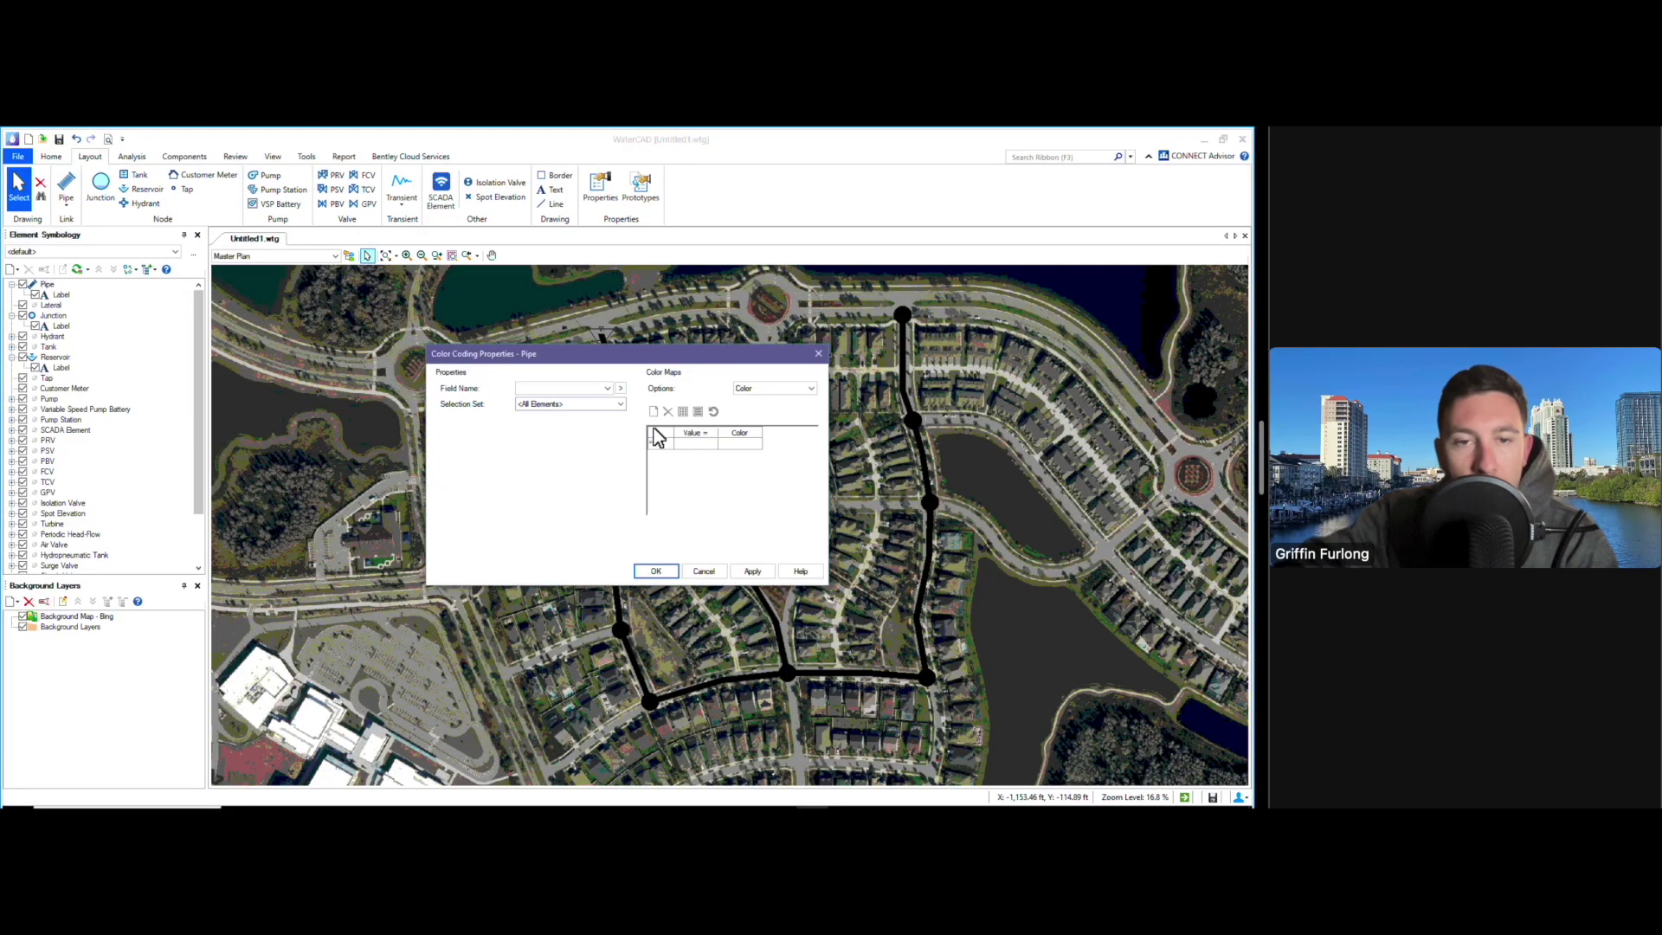
pyautogui.click(607, 388)
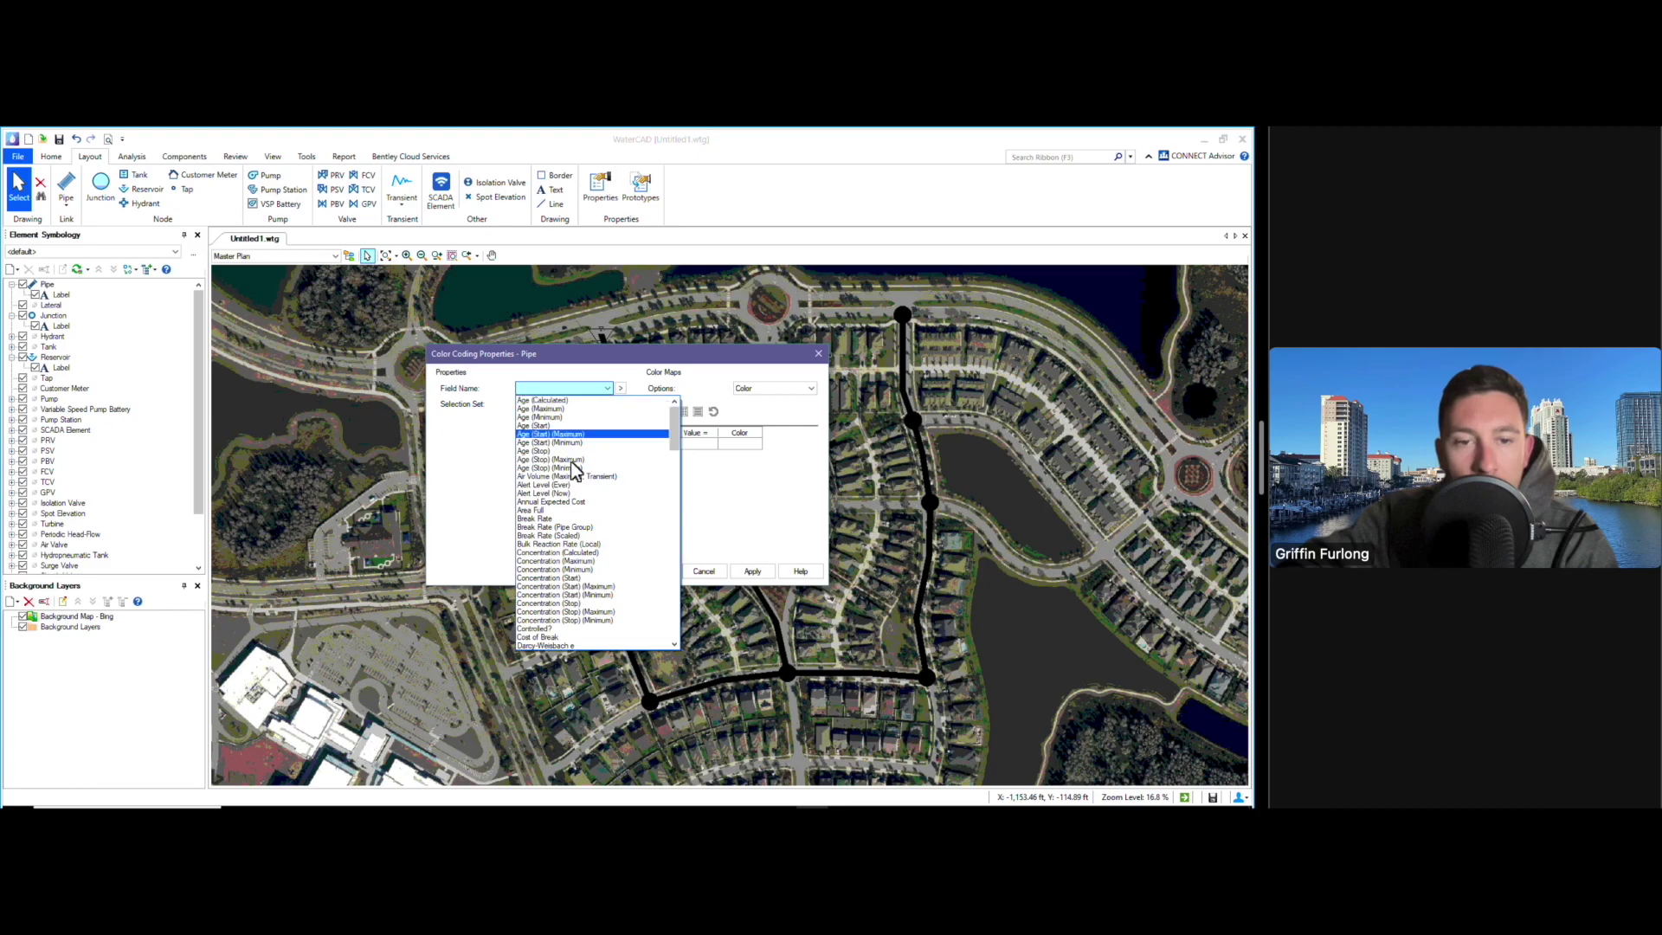
pyautogui.scroll(-2, 574, 483)
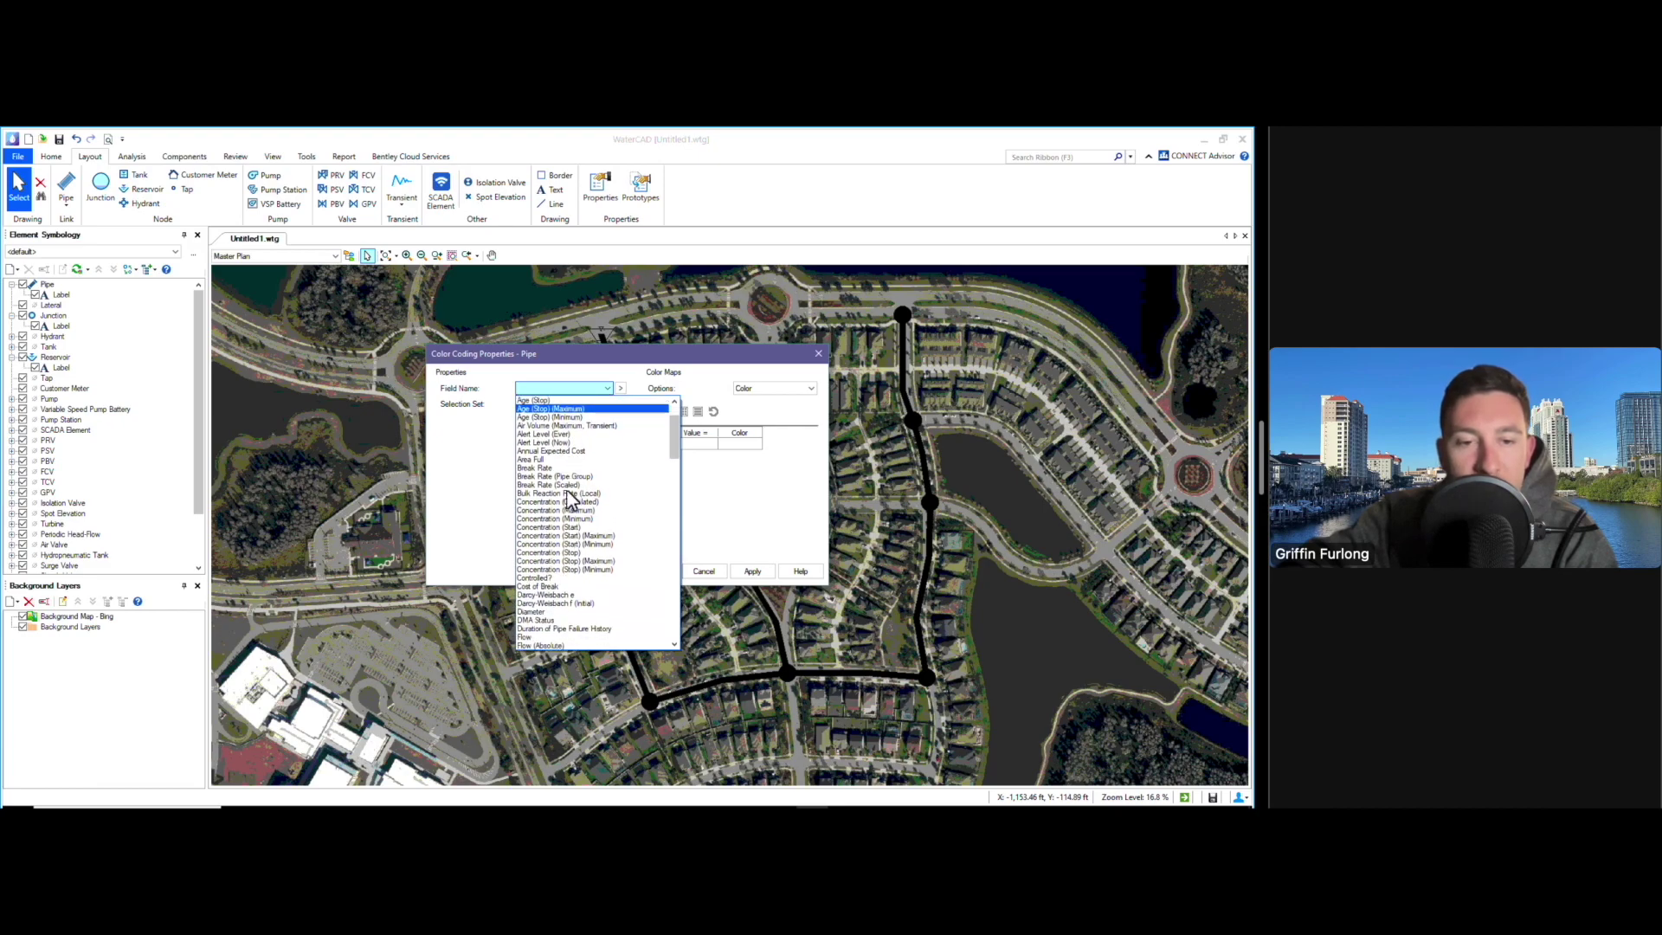
pyautogui.click(544, 611)
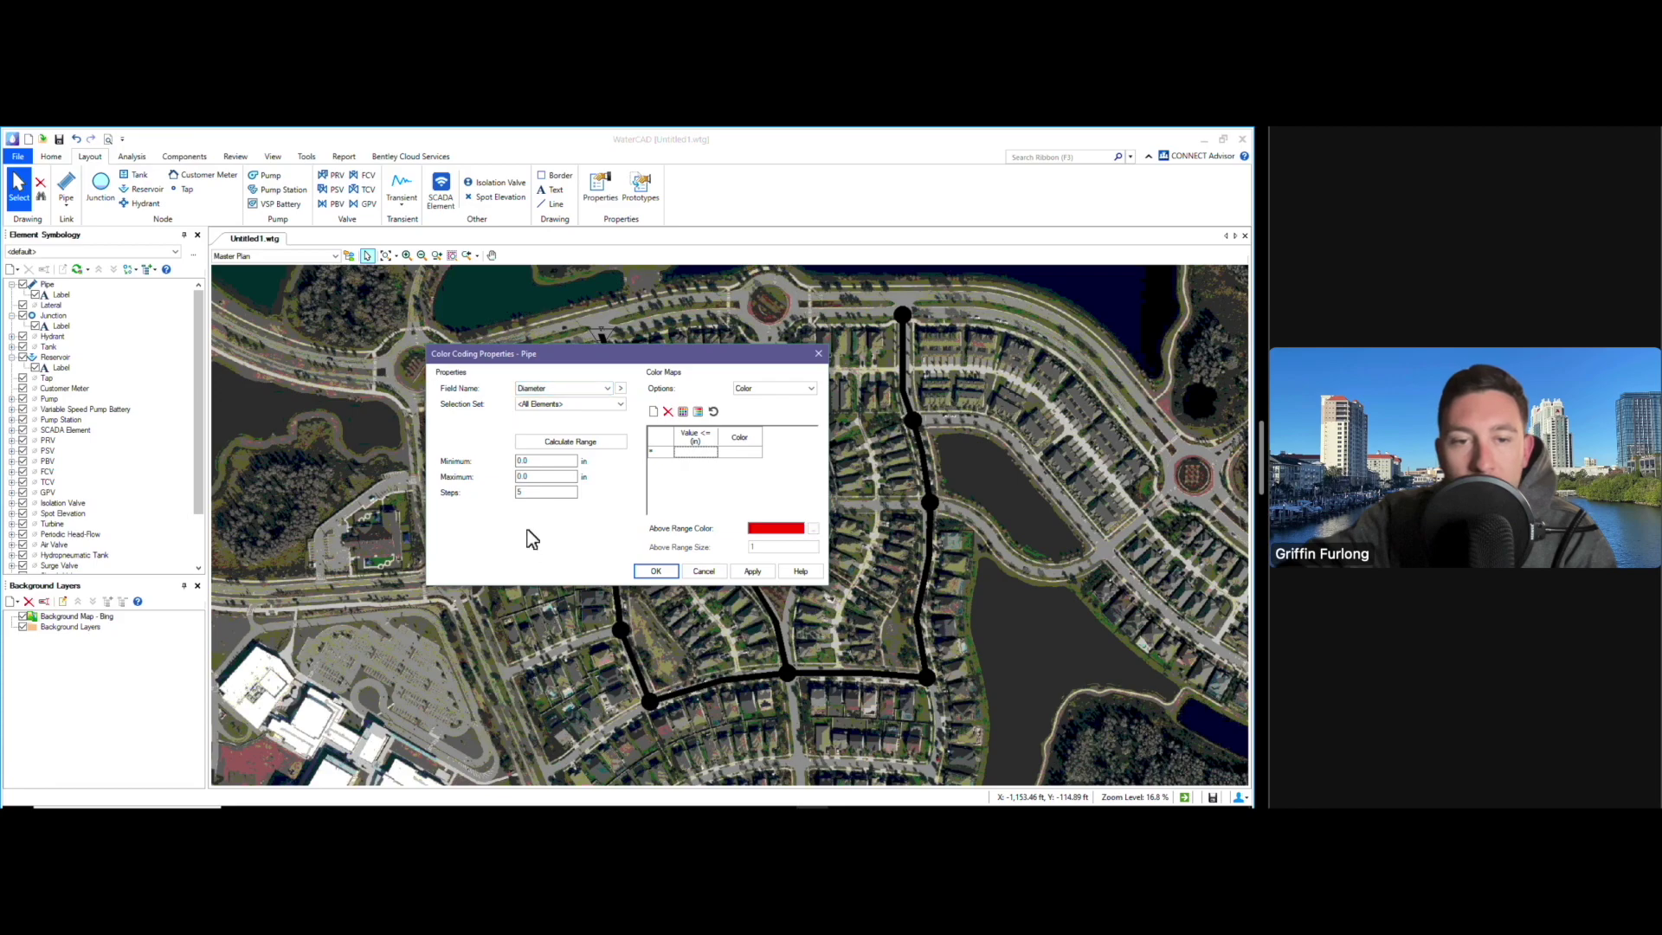
# Add diameter classes 6 in cyan and 8 in blue to the colour map
pyautogui.click(705, 450)
pyautogui.write('6')
pyautogui.click(748, 457)
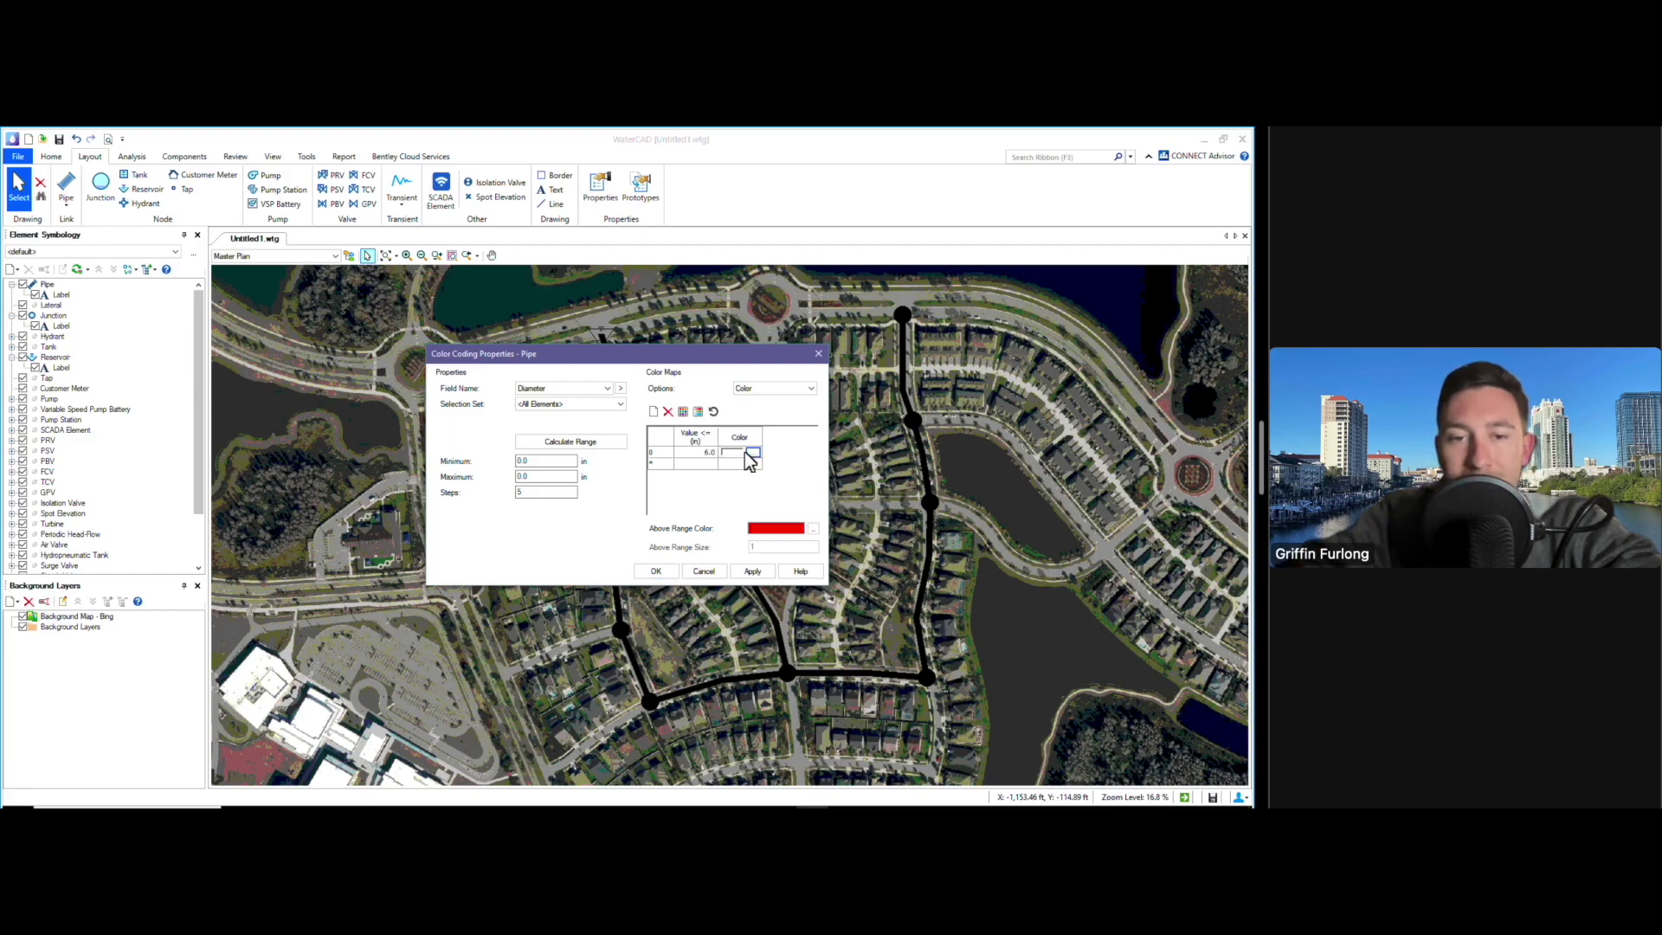
pyautogui.click(753, 452)
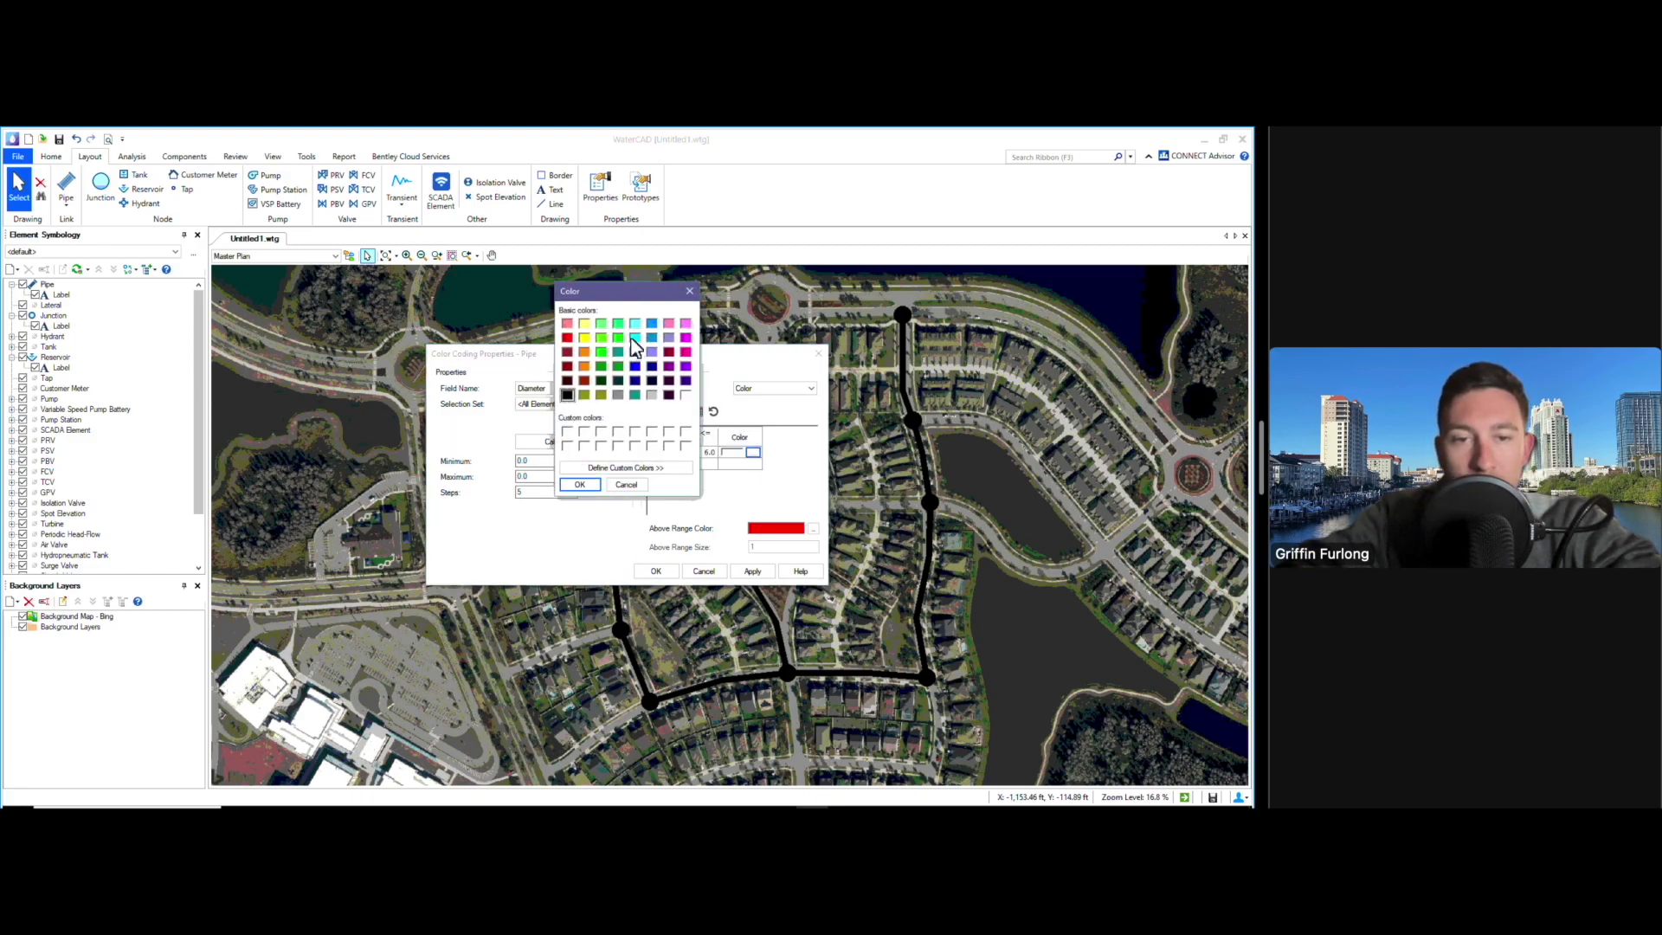
pyautogui.click(589, 485)
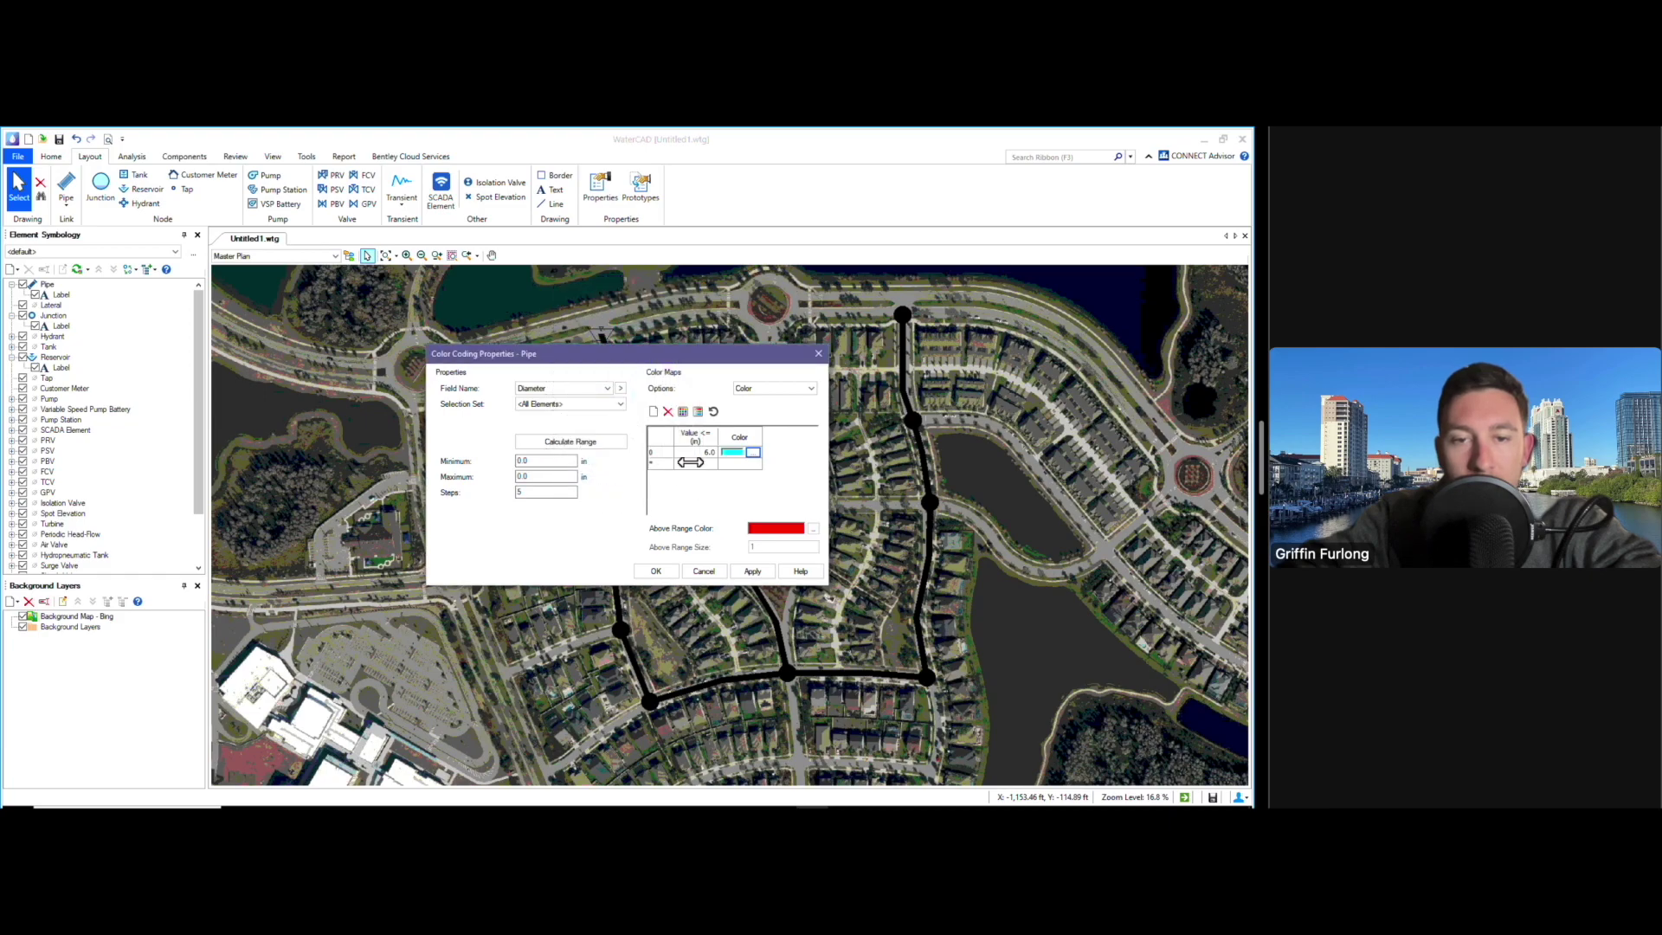
pyautogui.click(695, 463)
pyautogui.write('8')
pyautogui.click(748, 465)
pyautogui.click(752, 465)
pyautogui.click(637, 368)
pyautogui.click(580, 484)
# Add a green 10 diameter class and apply the colour coding to the pipes
pyautogui.click(702, 476)
pyautogui.write('10')
pyautogui.click(737, 476)
pyautogui.click(750, 474)
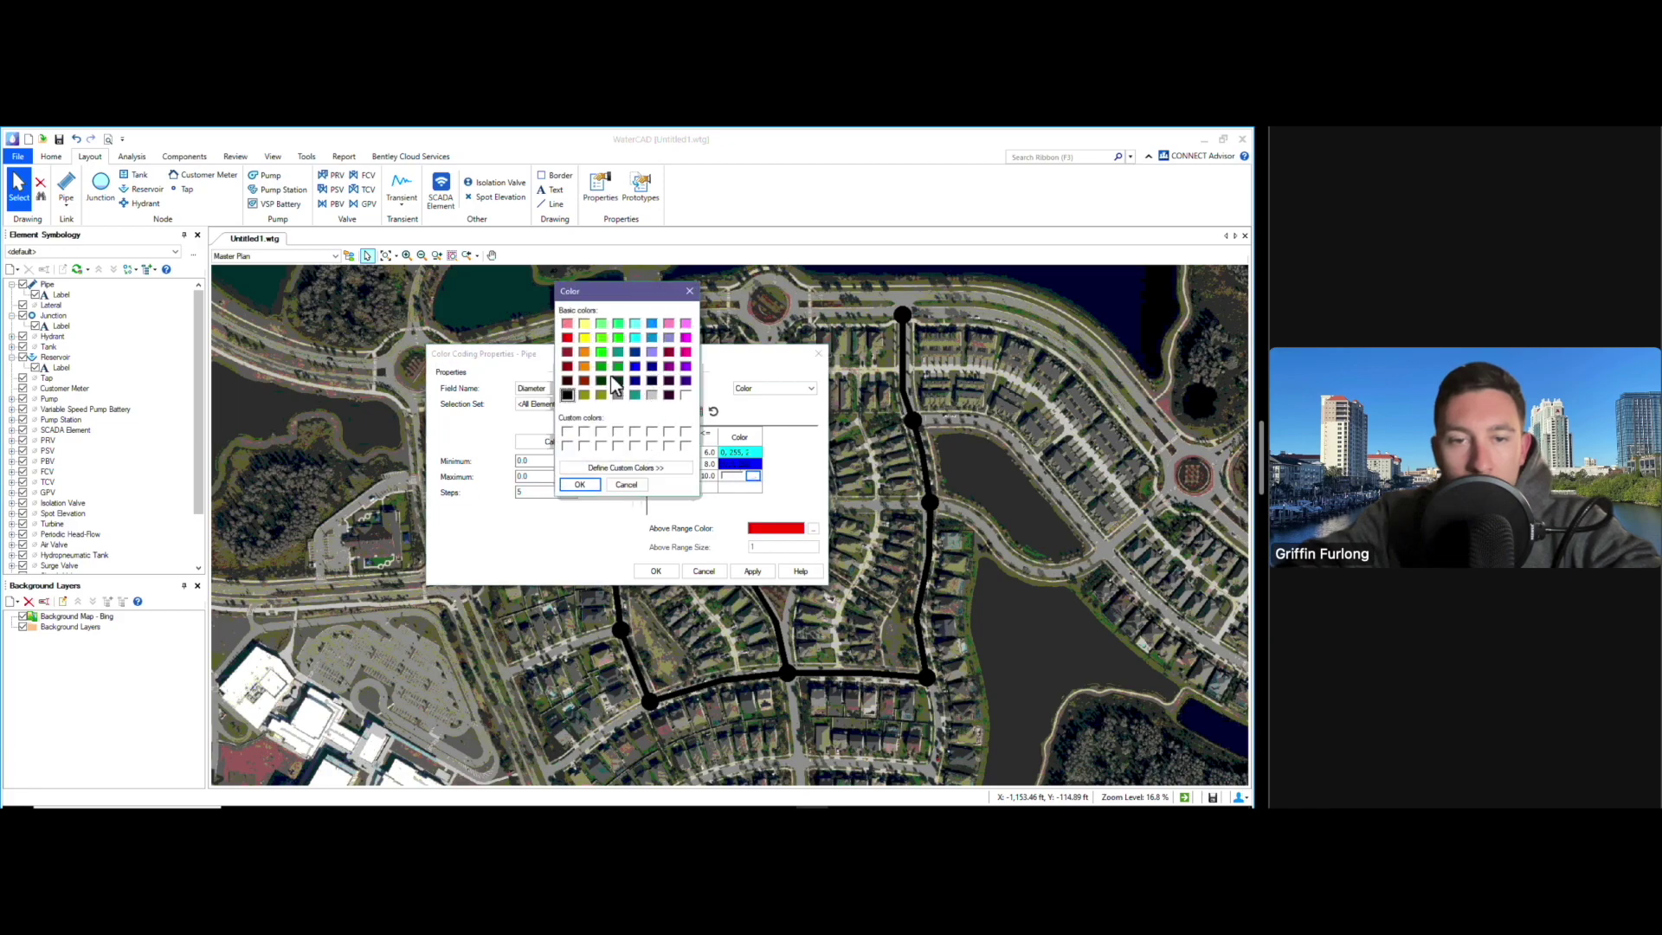
pyautogui.click(601, 366)
pyautogui.click(580, 484)
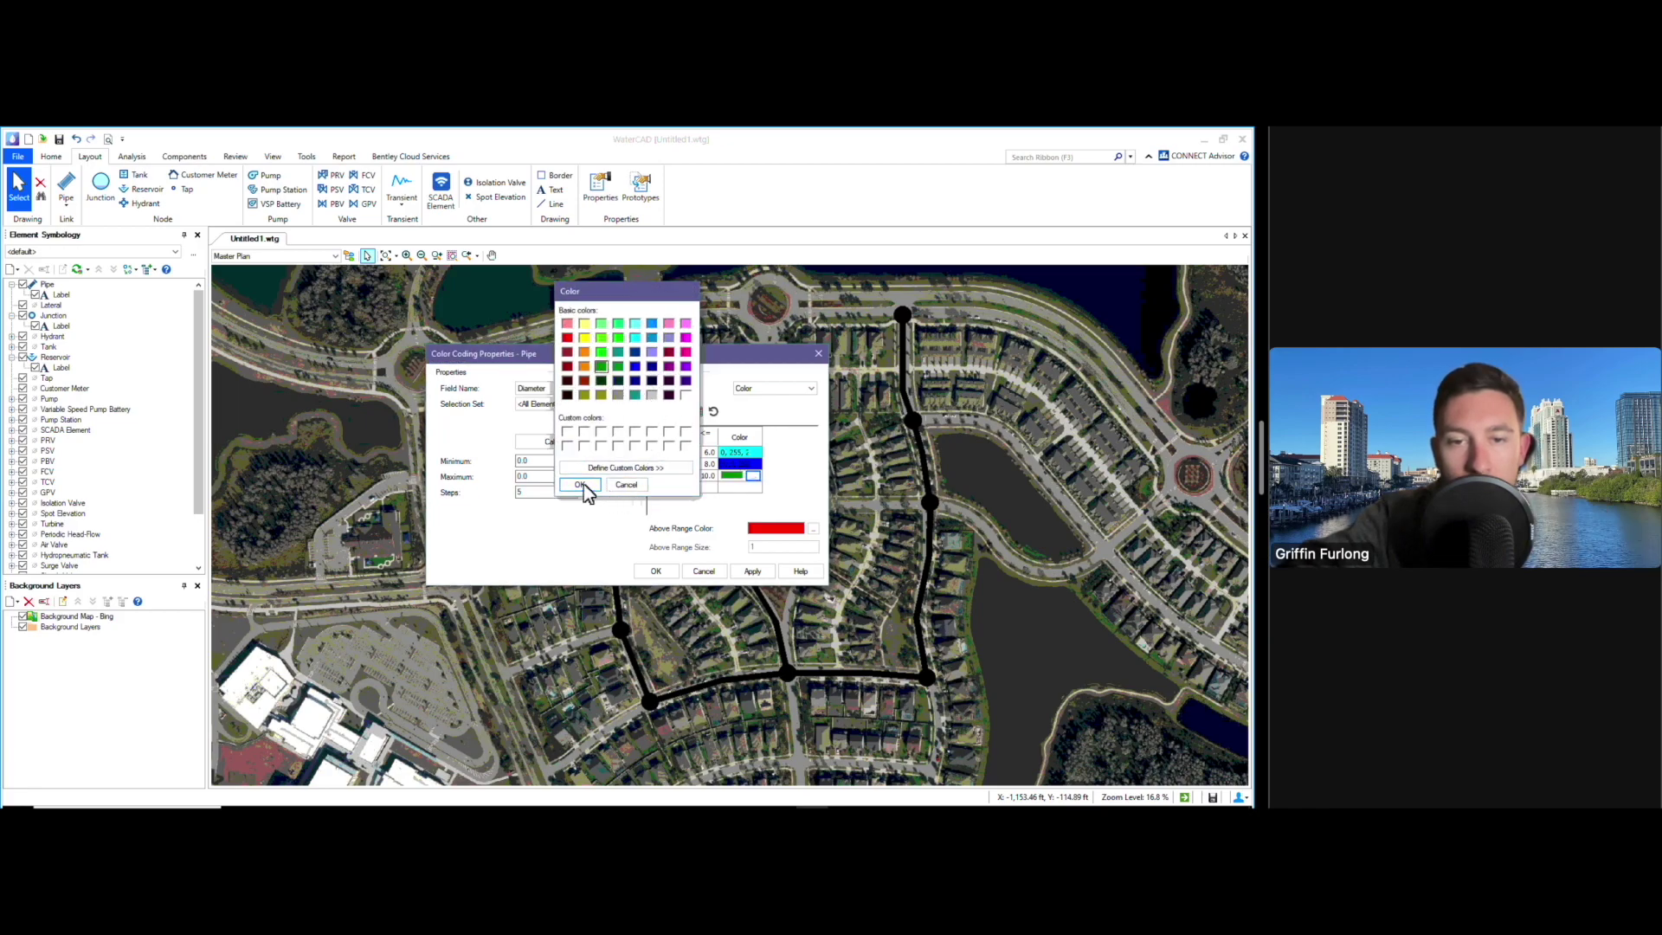
pyautogui.click(656, 572)
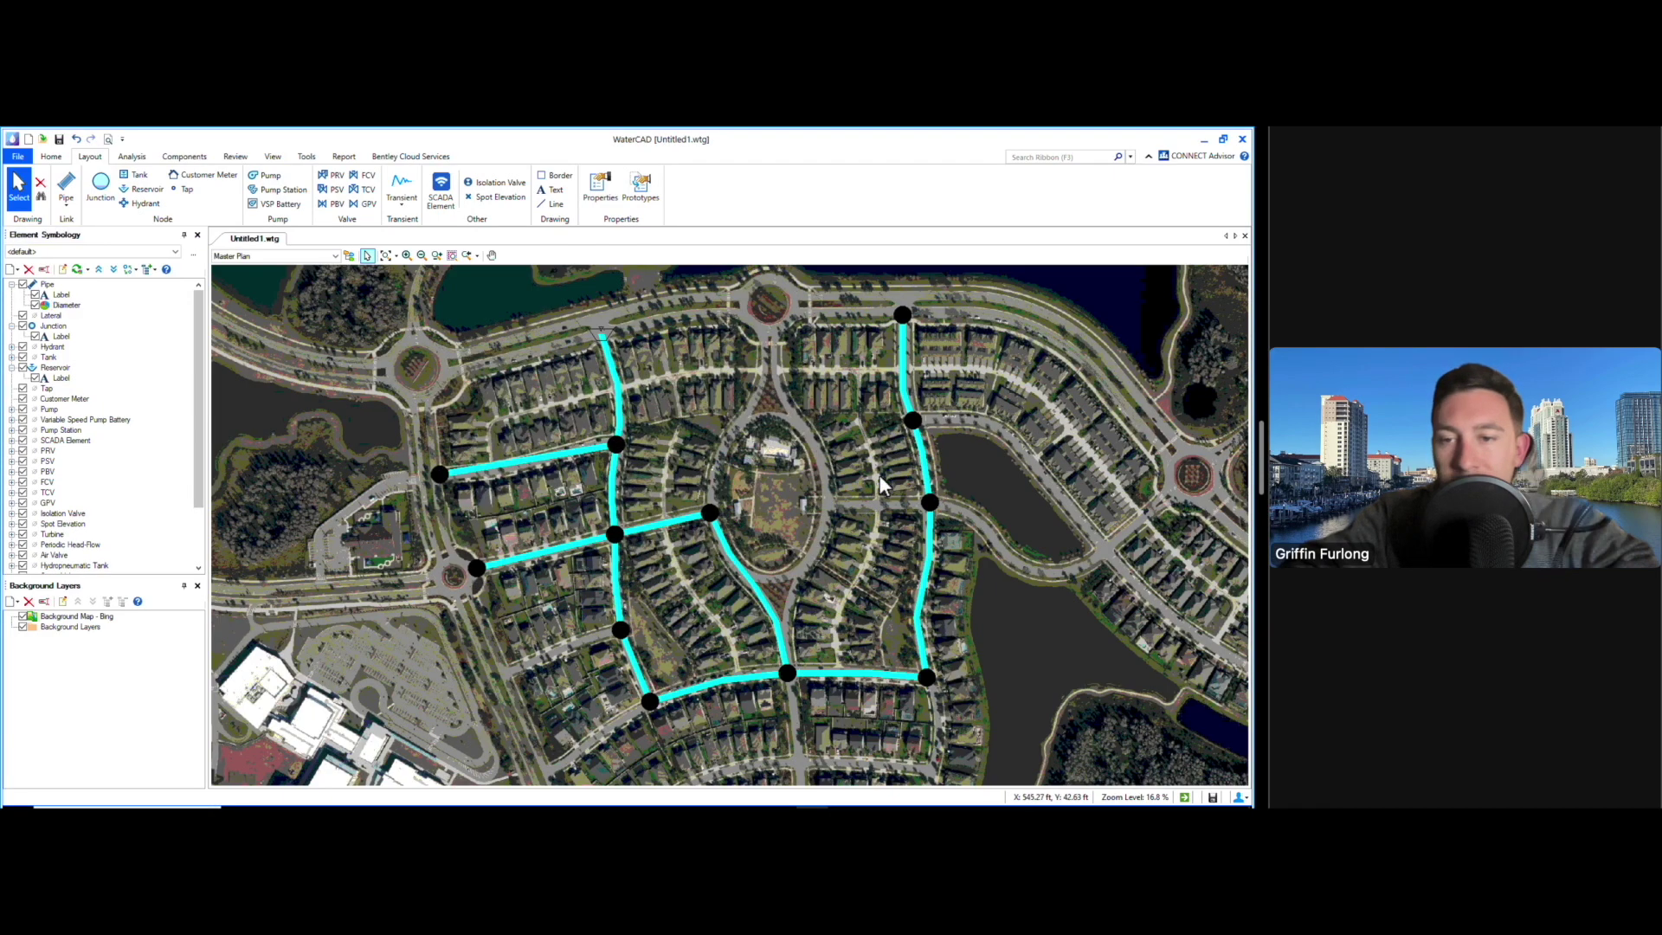
# Insert a Pipe Diameter legend, drag it over the eastern lake, and hide the aerial background
pyautogui.click(69, 307)
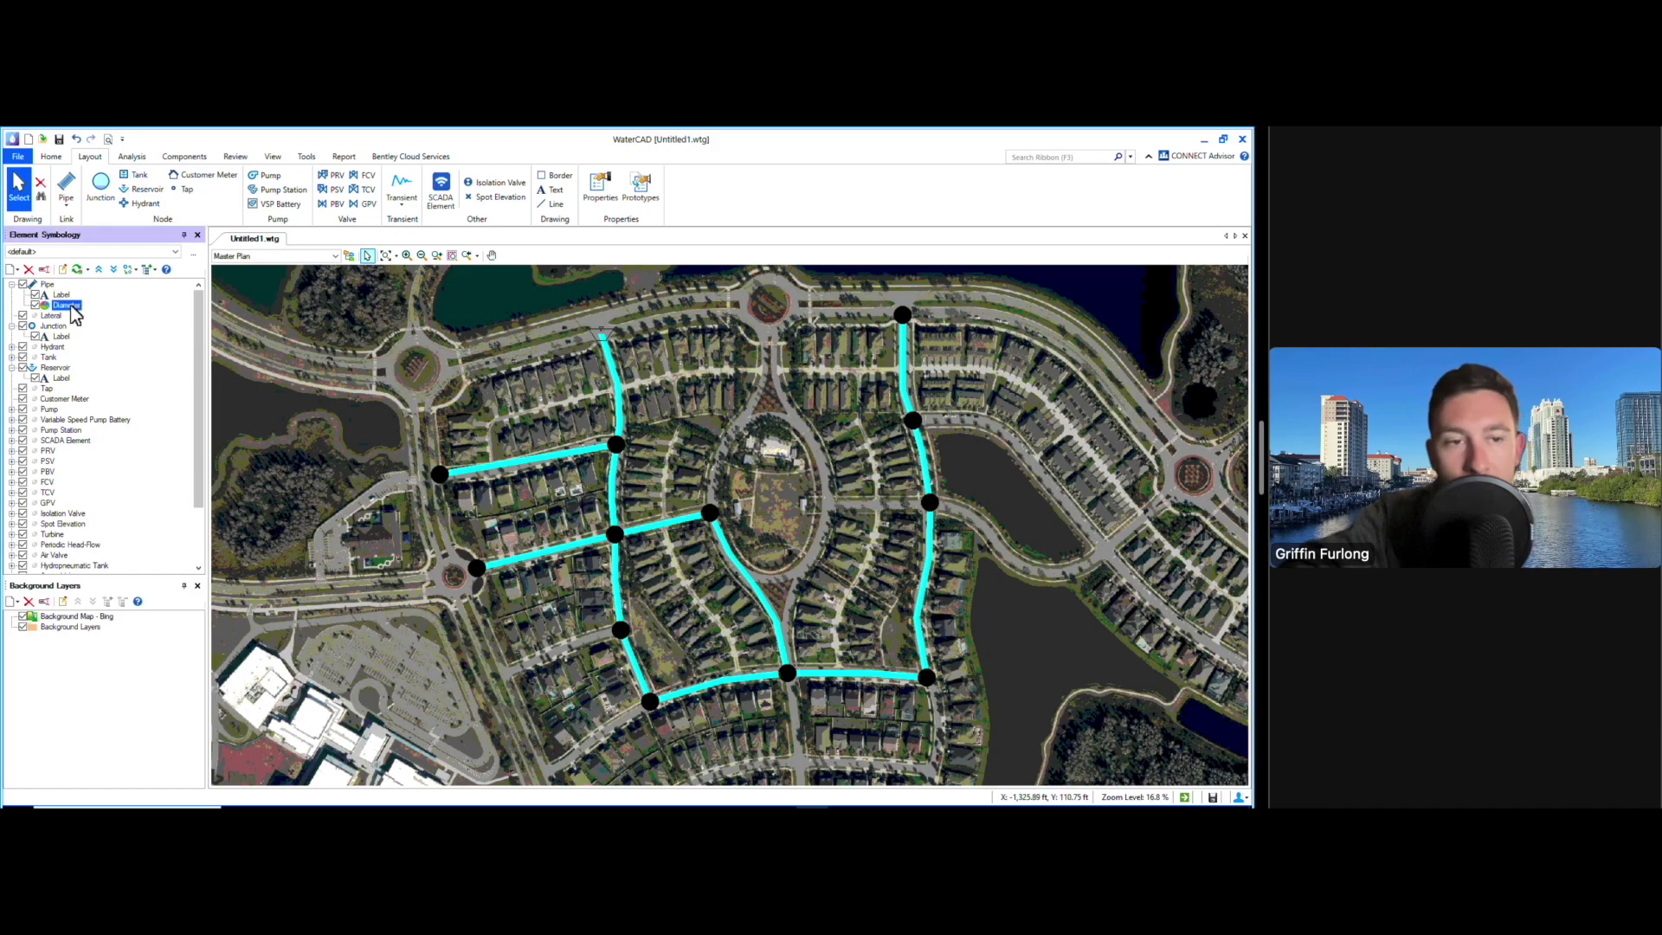
pyautogui.rightClick(73, 315)
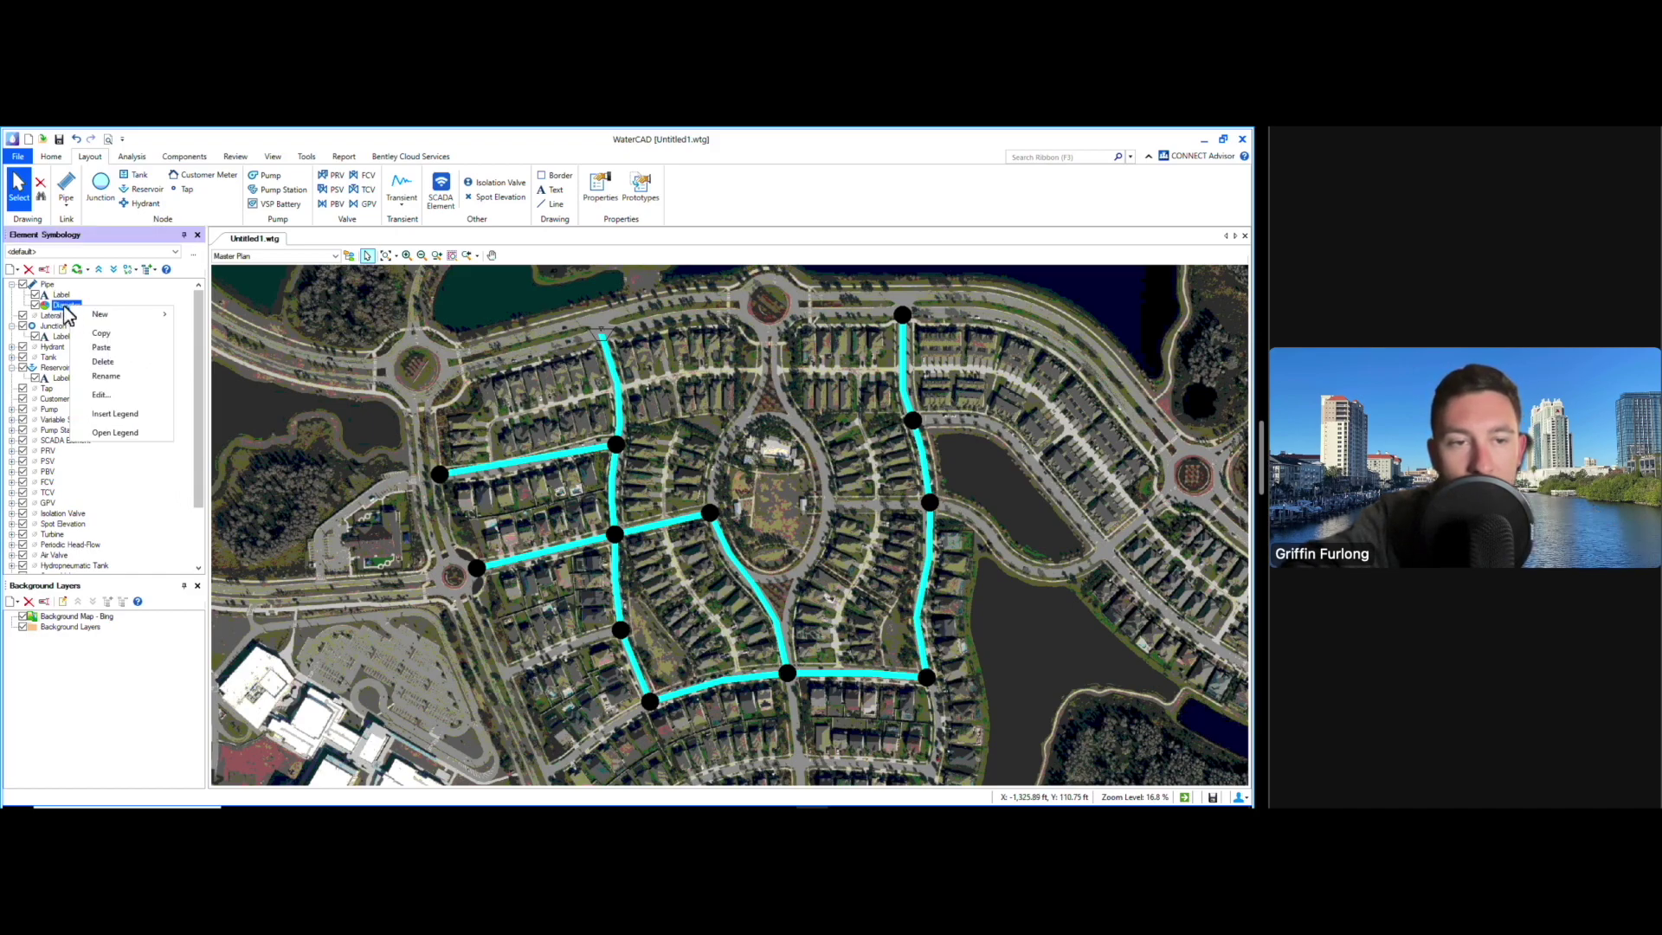
pyautogui.click(124, 419)
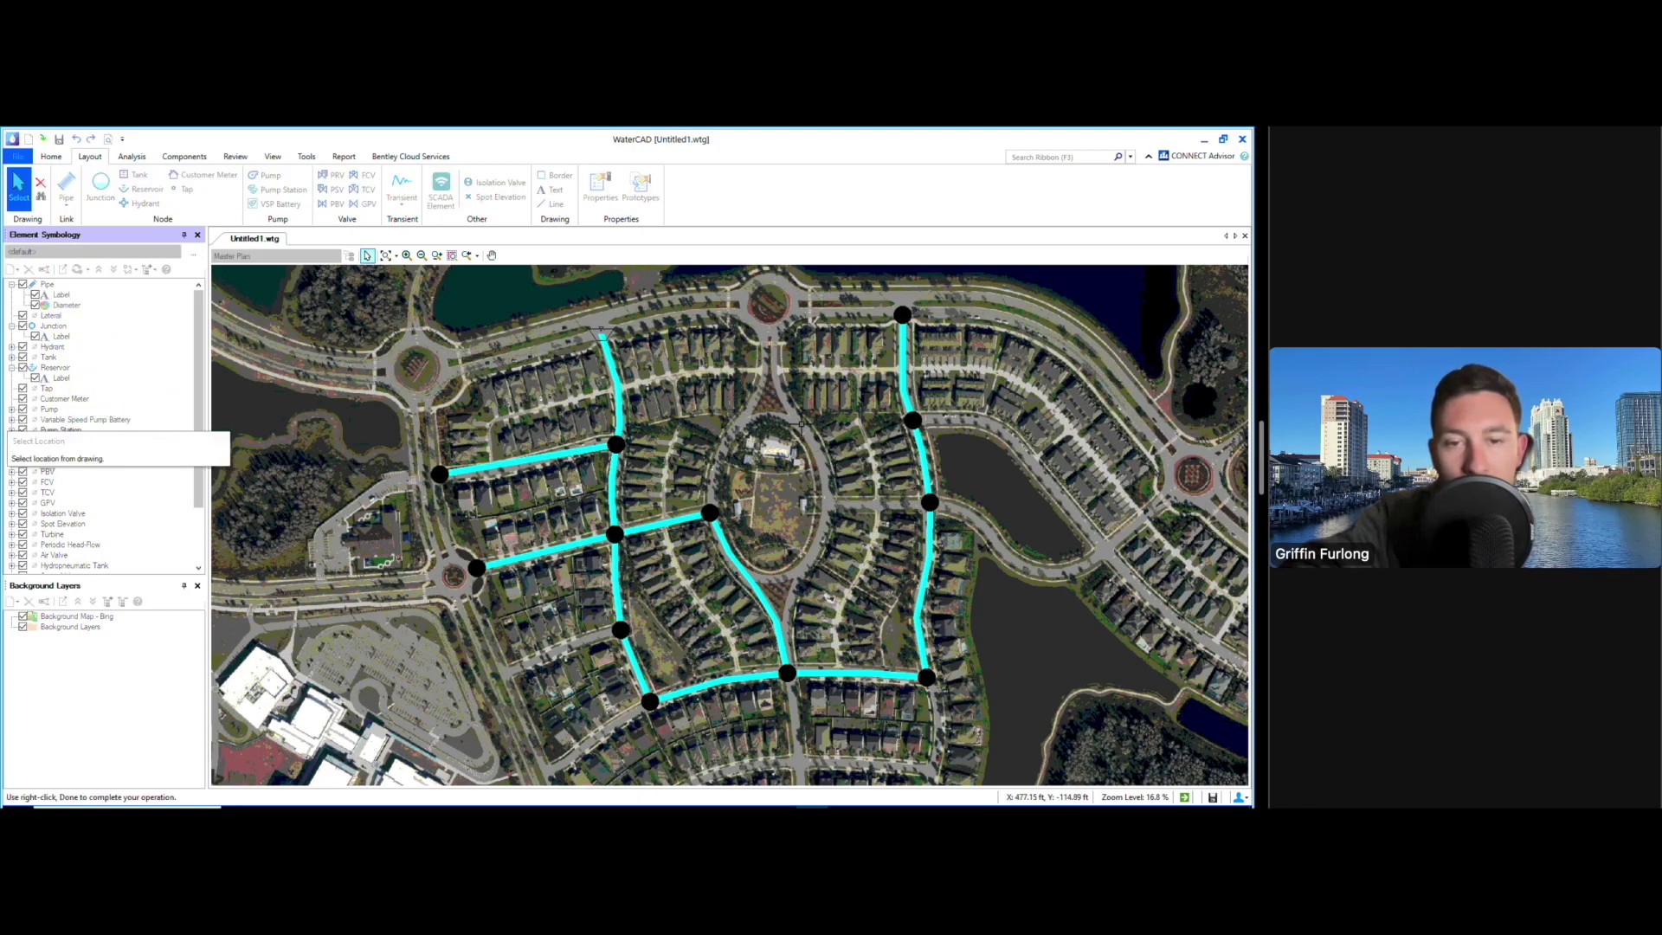
pyautogui.click(1008, 443)
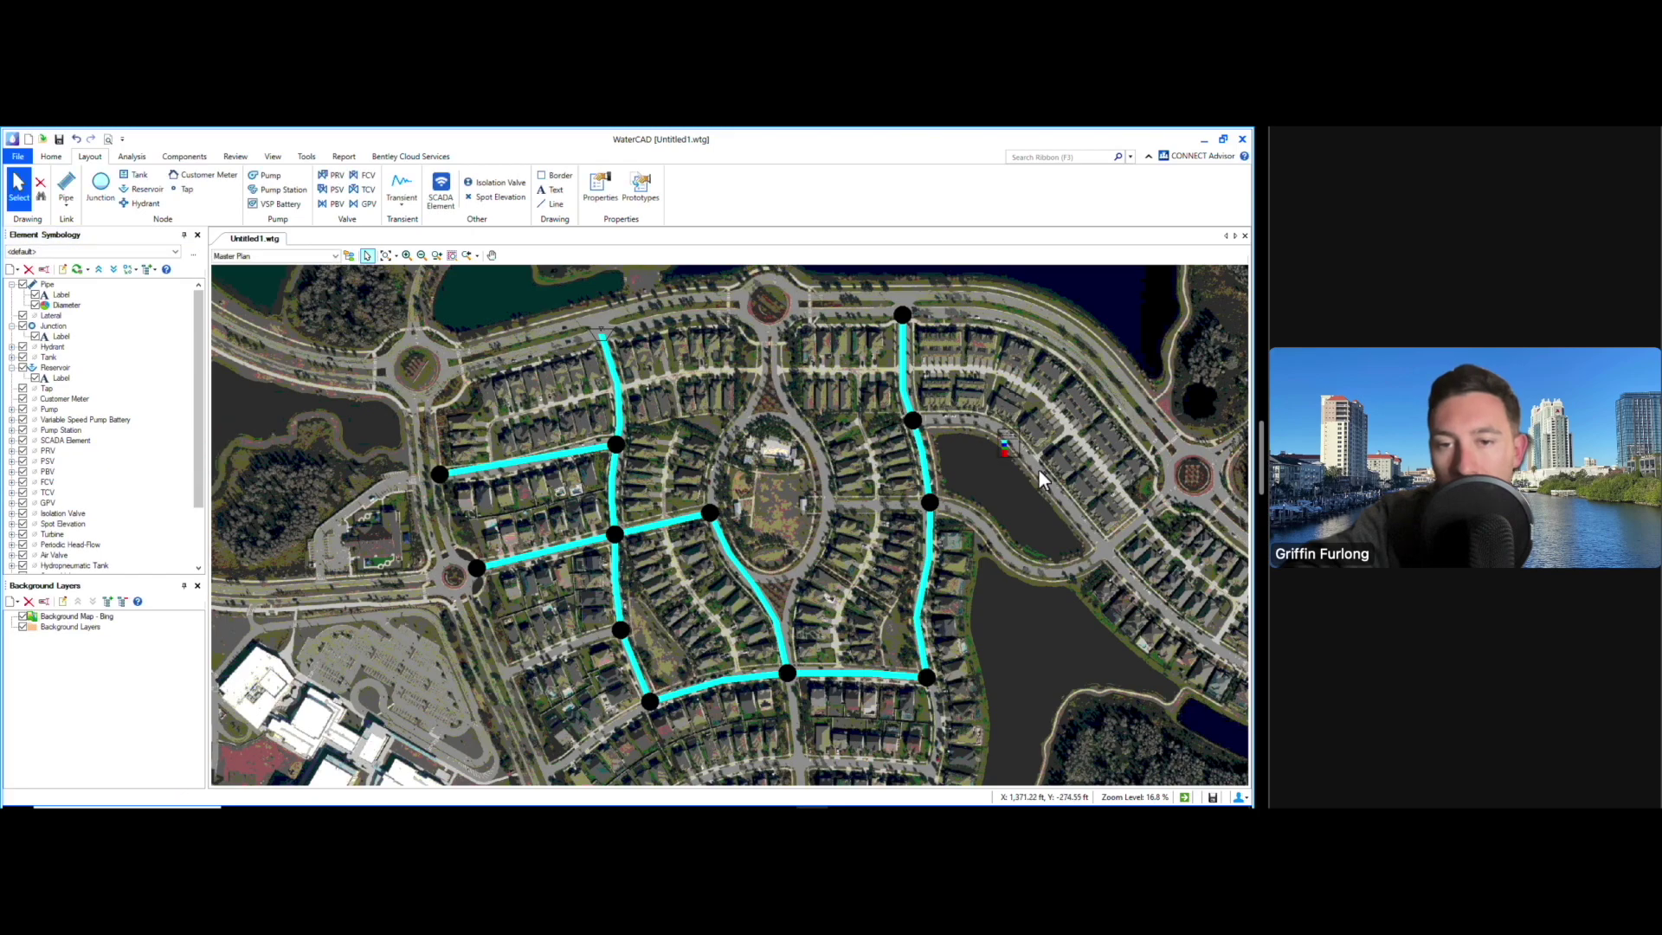
pyautogui.rightClick(1009, 442)
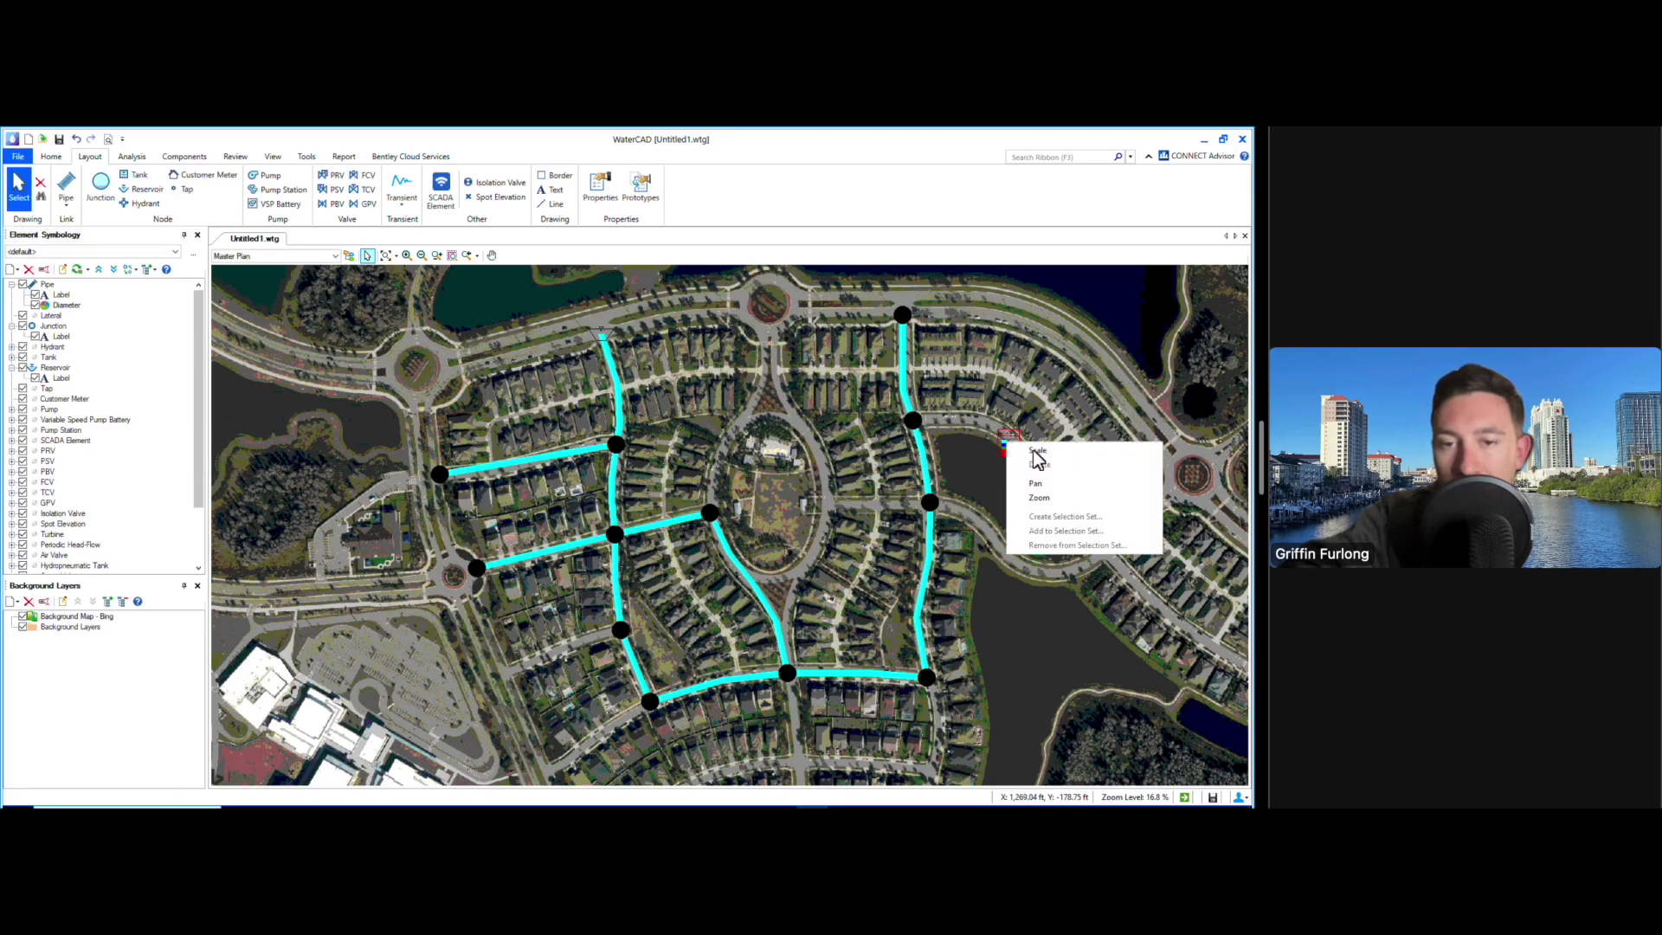
pyautogui.click(1033, 450)
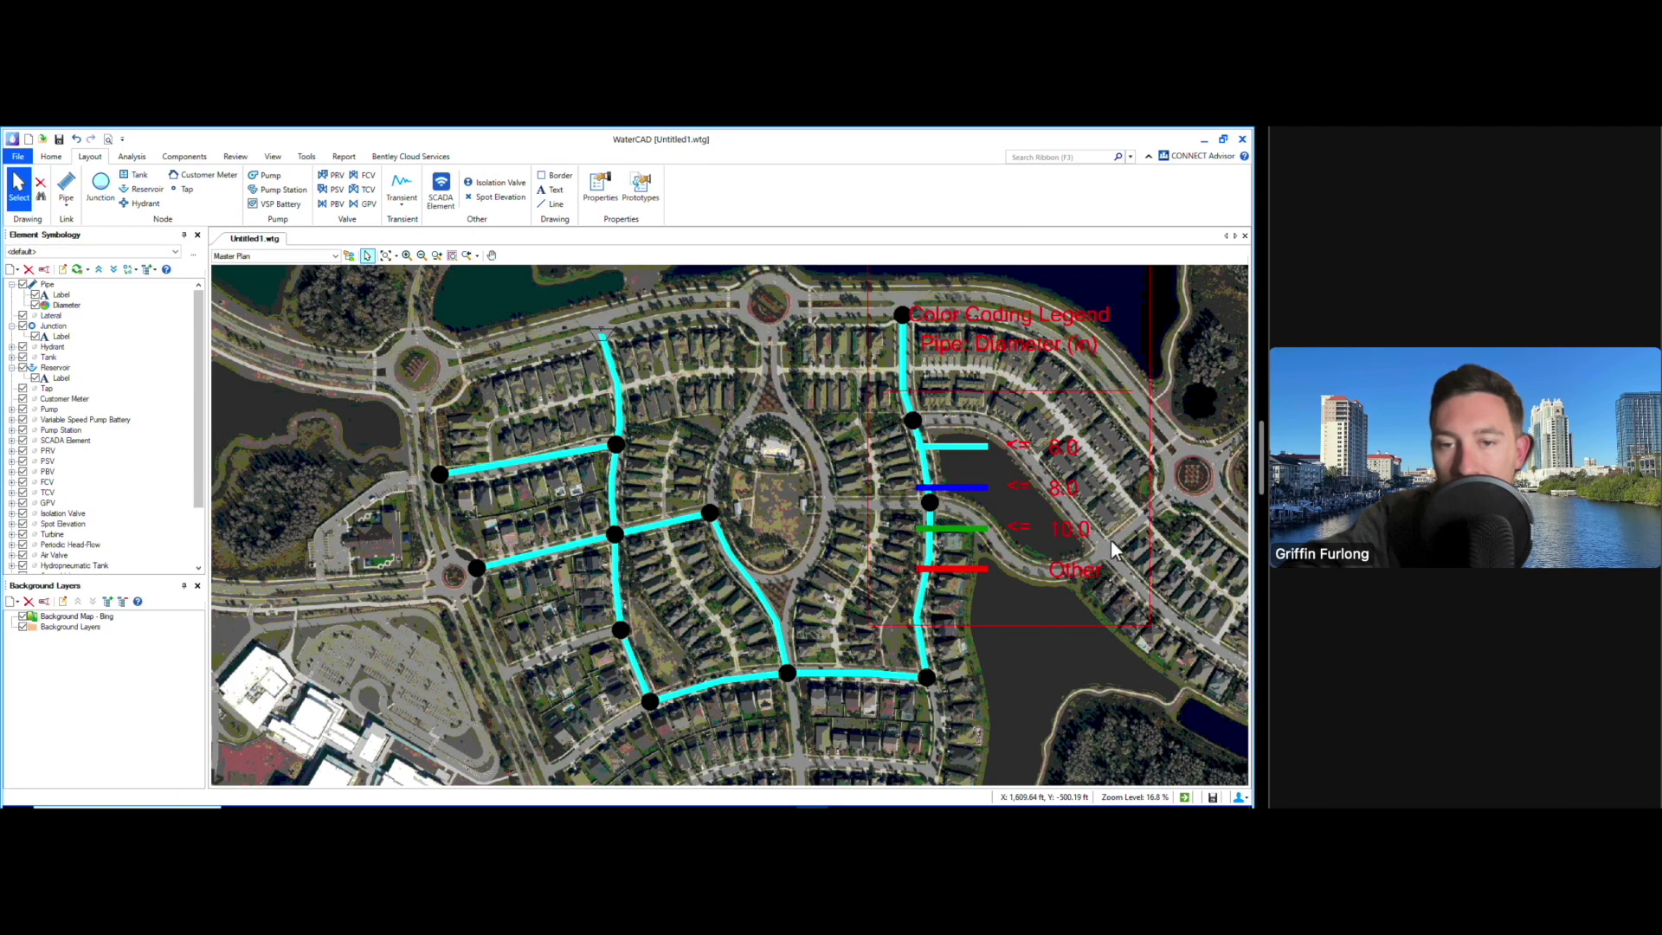
pyautogui.moveTo(1017, 465); pyautogui.dragTo(1094, 511)
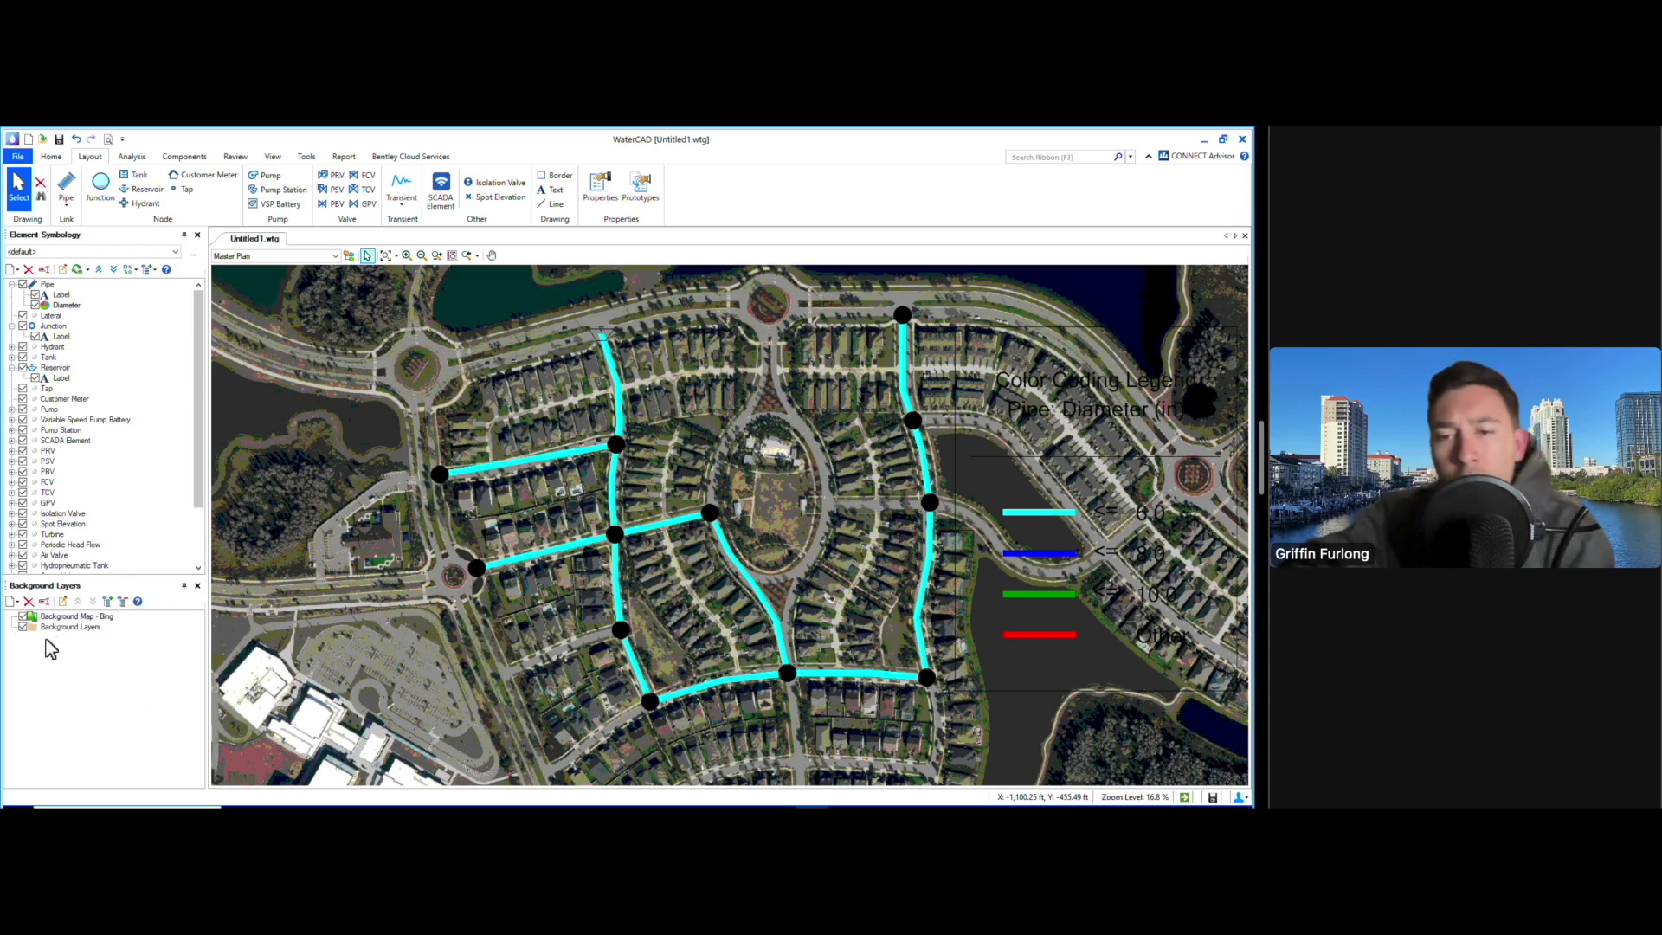
pyautogui.click(23, 618)
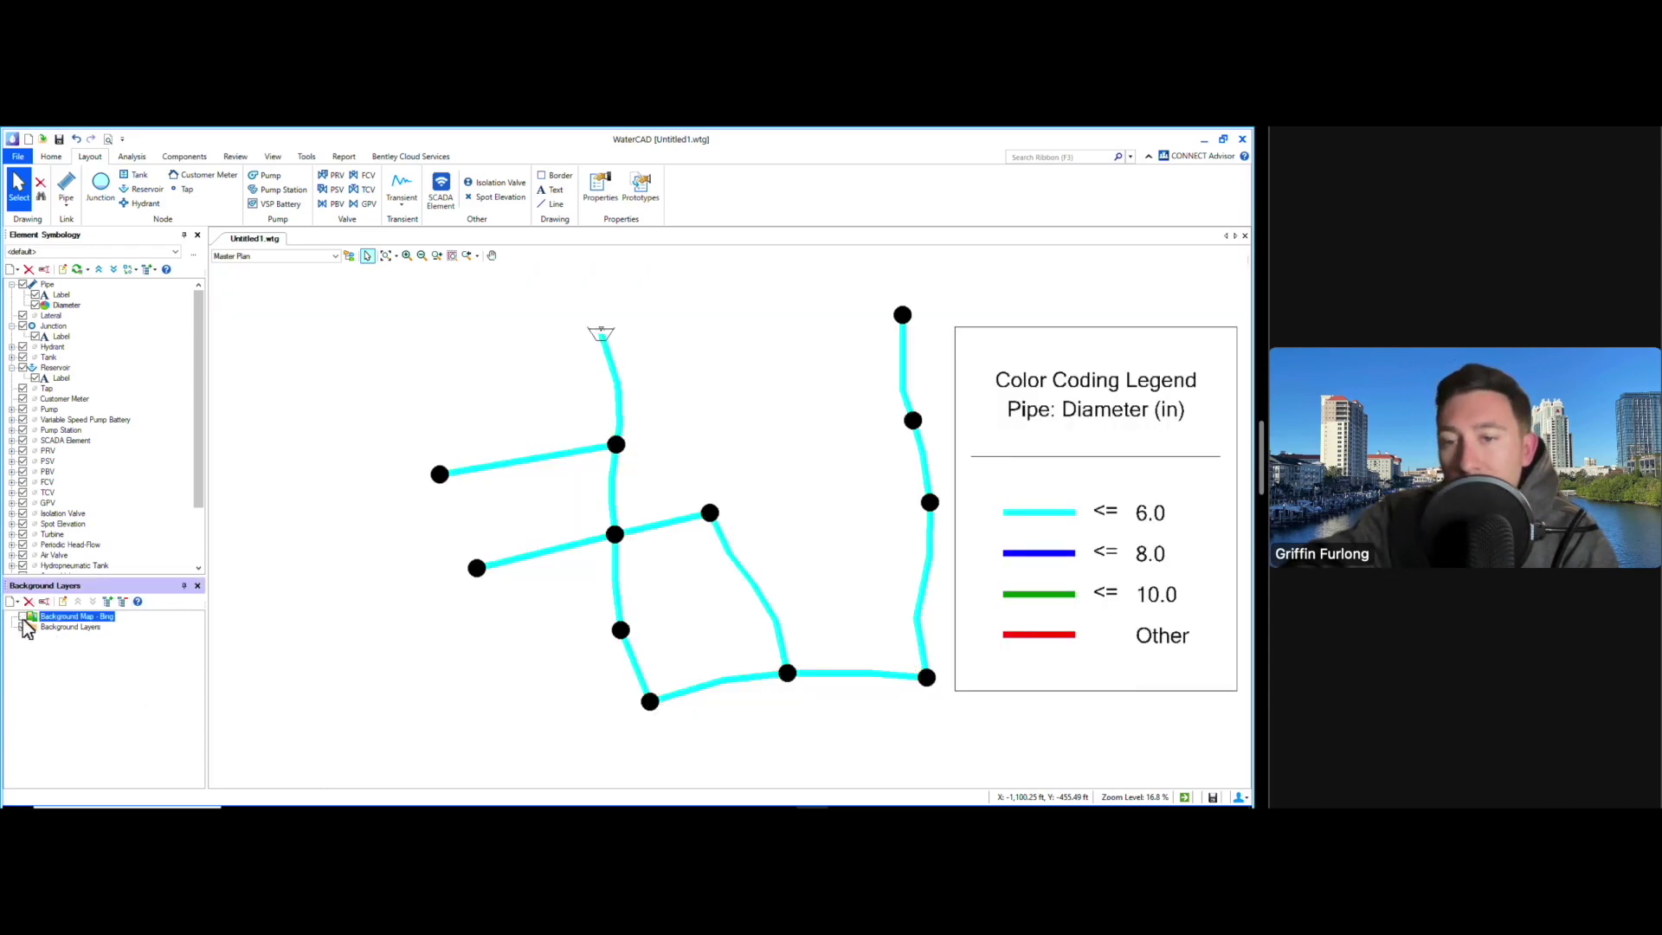
# Restore the aerial background and review the Master Plan, Phase 1 Plan and Phase 2 Plan scenarios
pyautogui.click(23, 618)
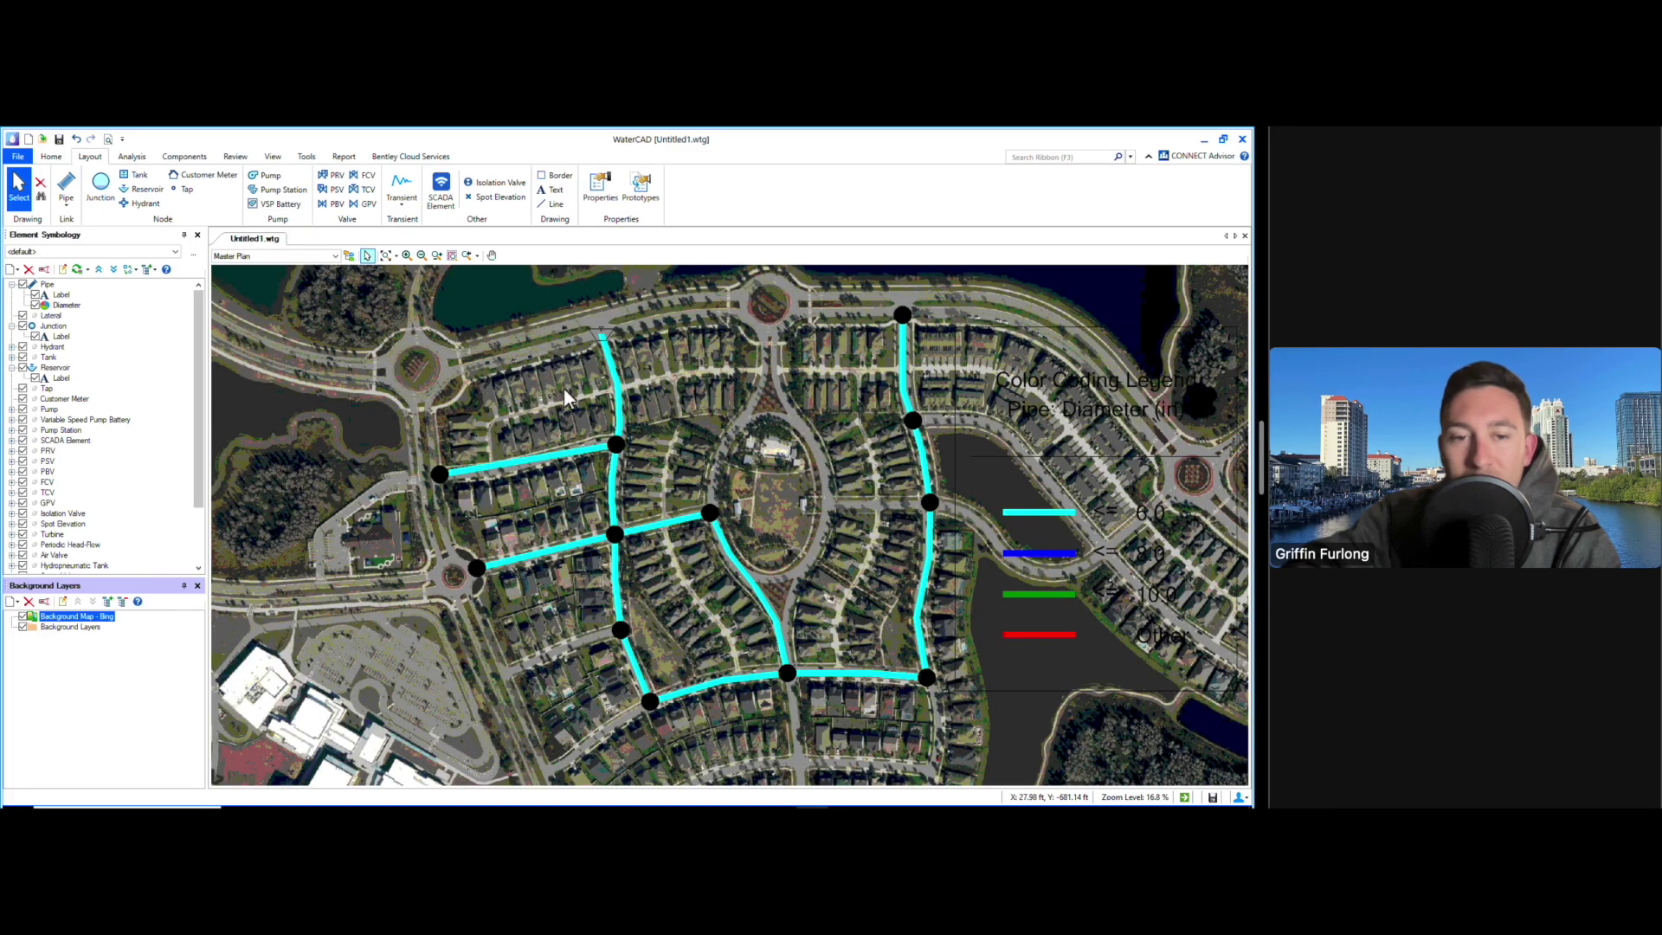
pyautogui.click(558, 531)
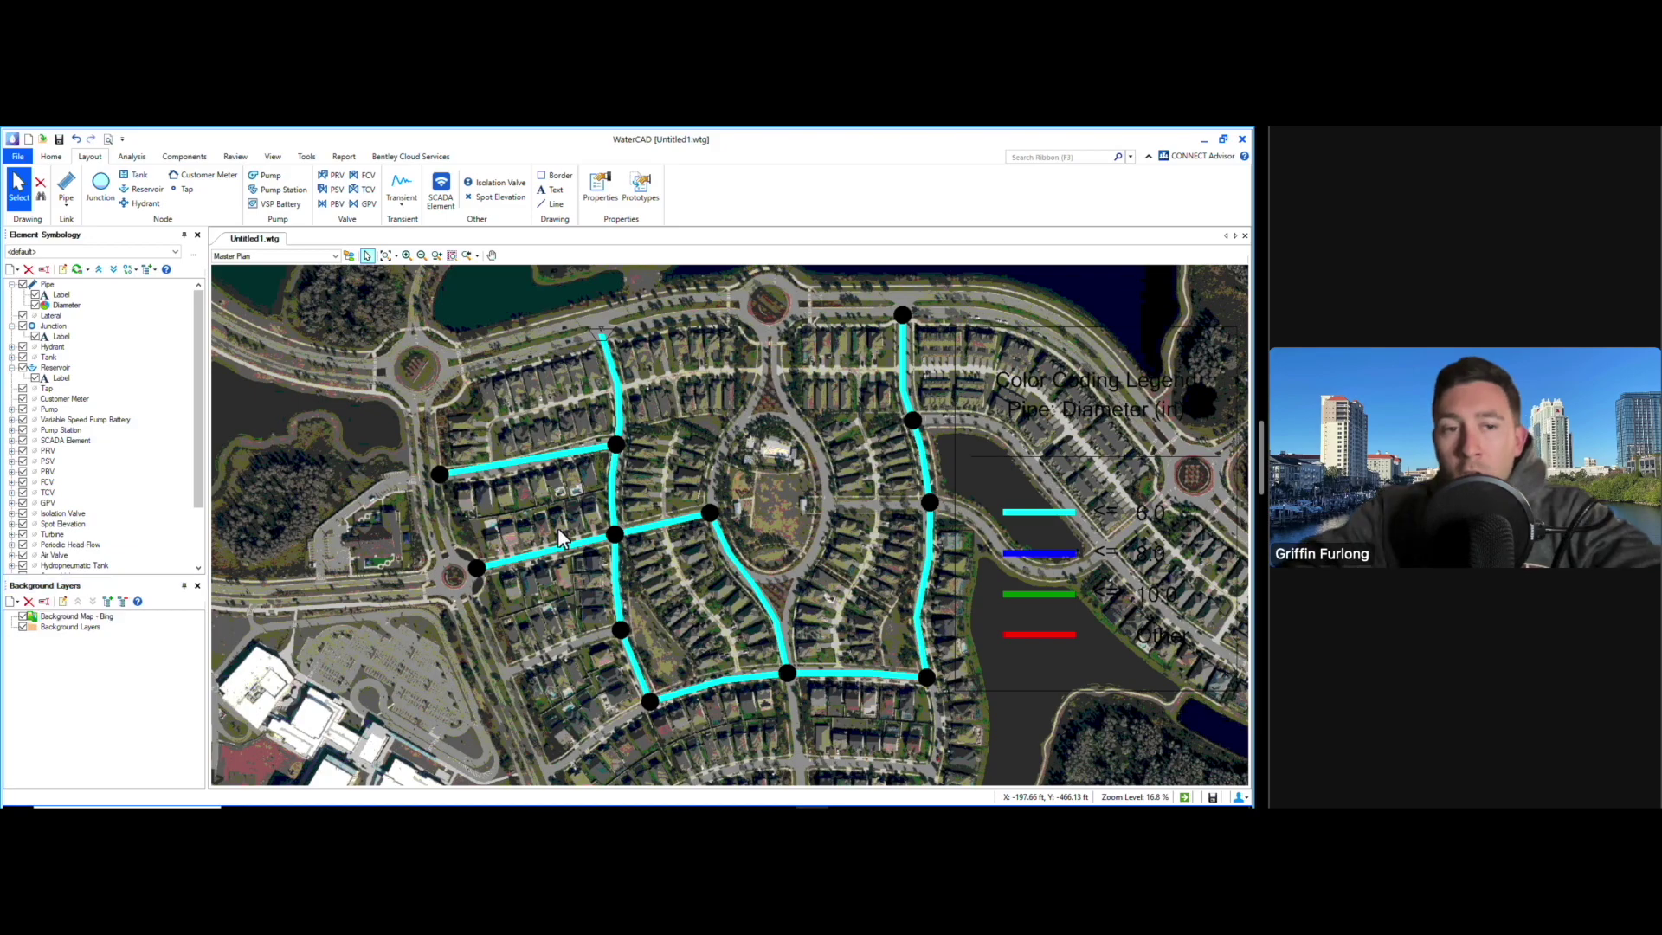
pyautogui.click(270, 258)
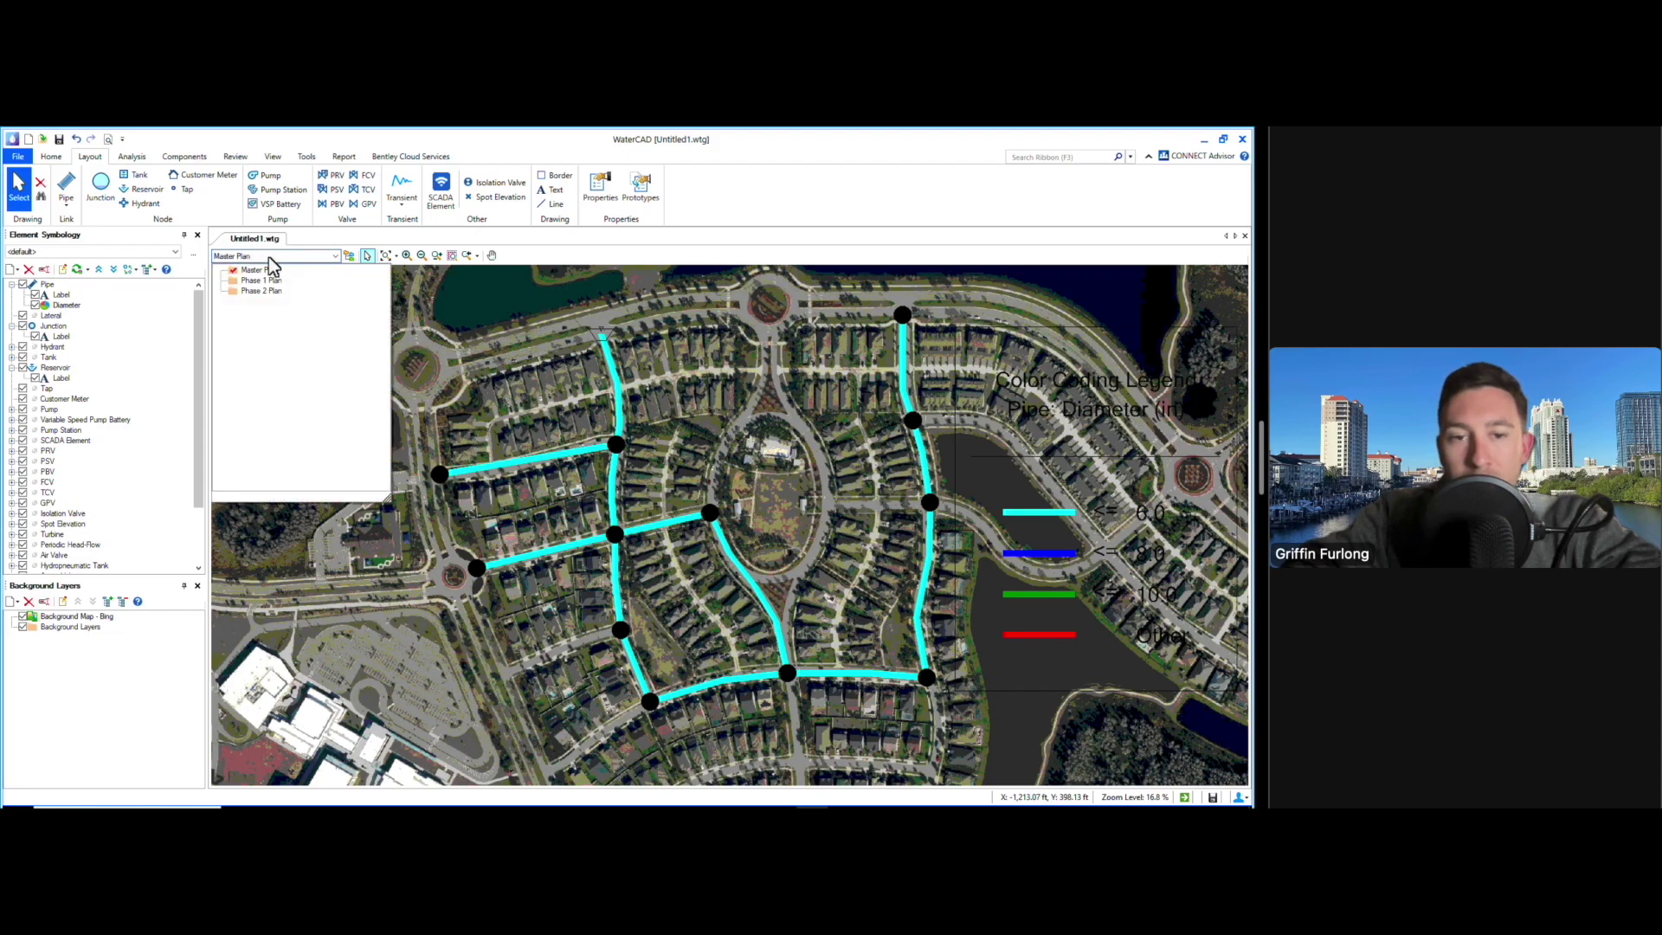
pyautogui.click(689, 398)
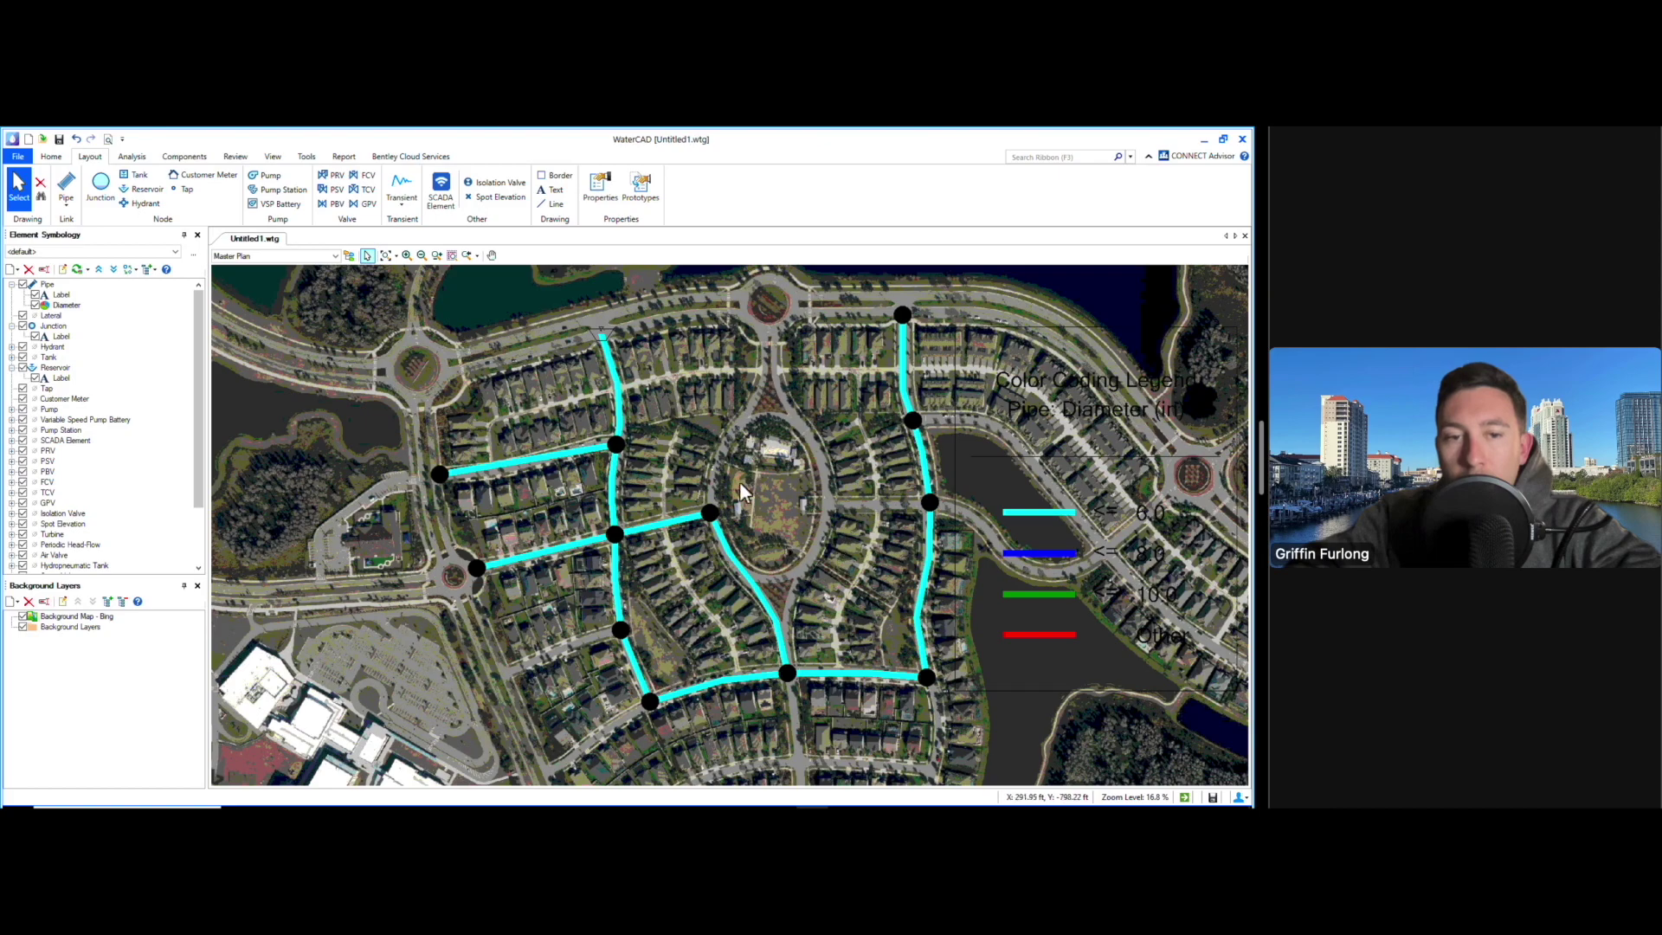
pyautogui.click(286, 257)
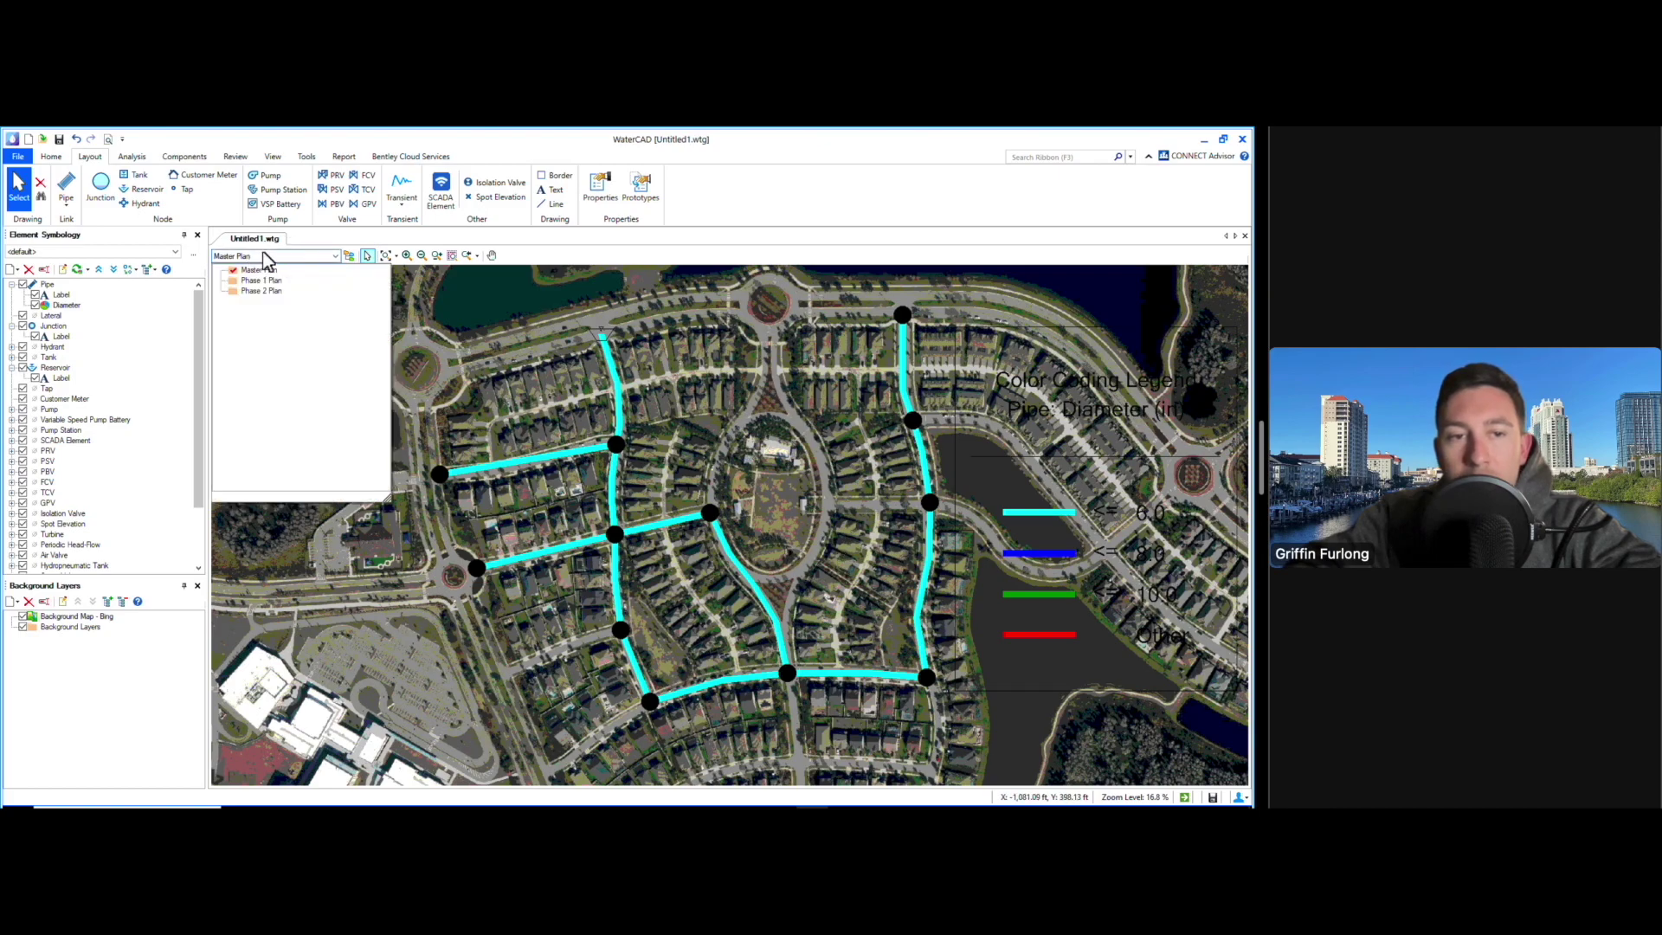
pyautogui.click(267, 257)
pyautogui.click(52, 158)
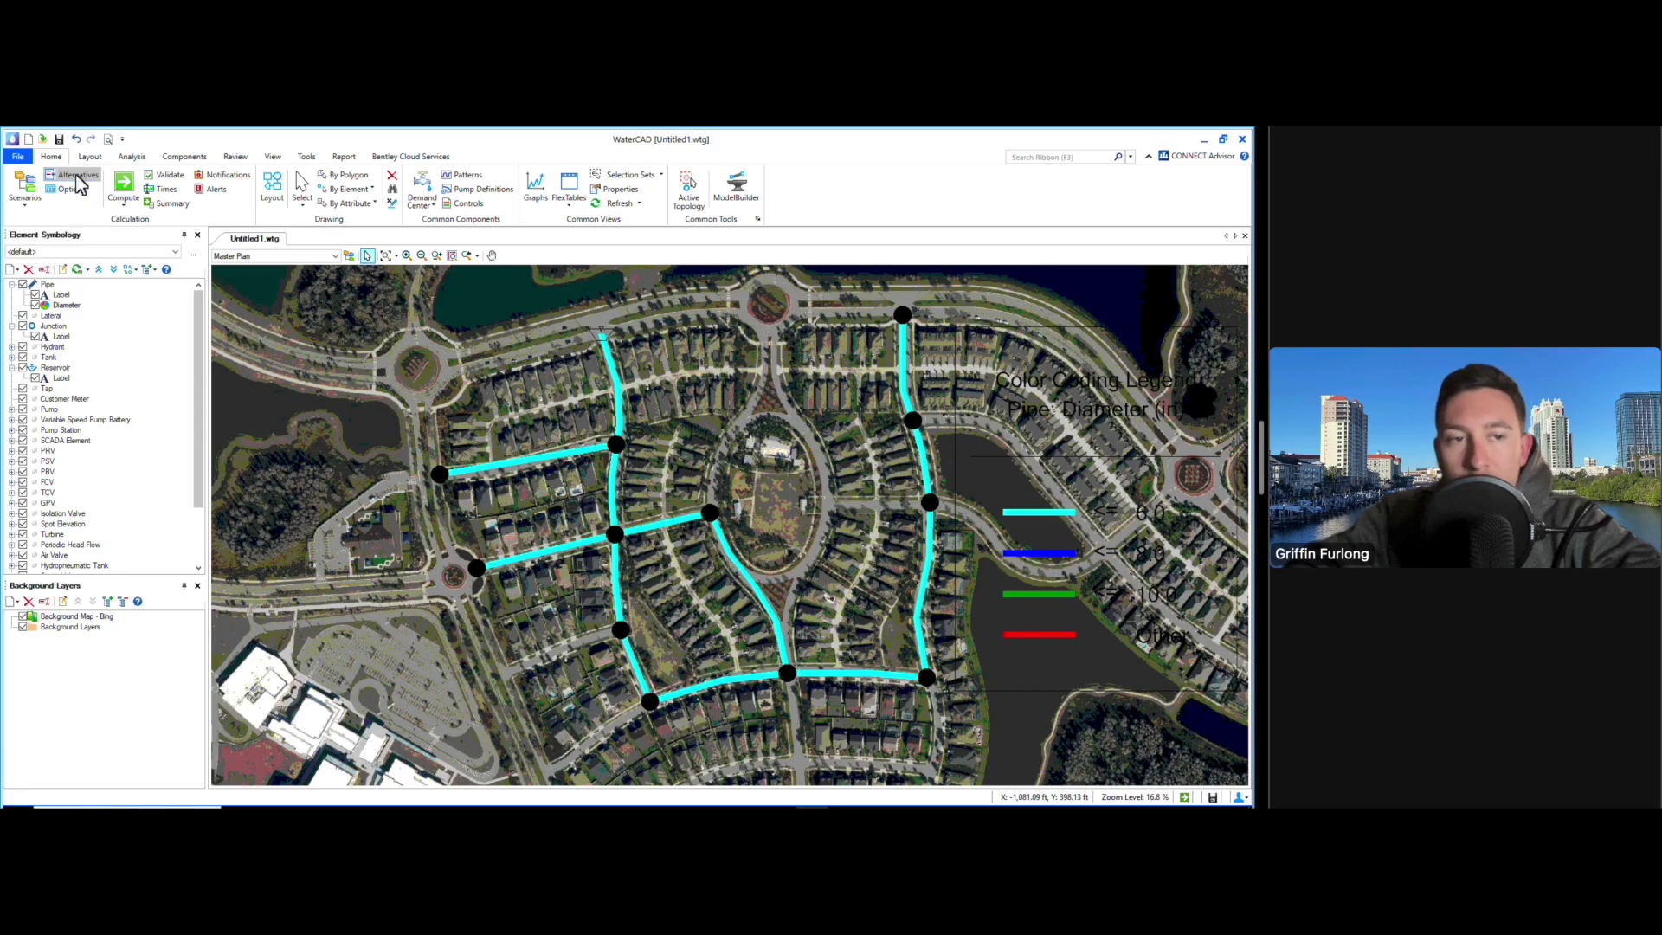
# Rename the Base Active Topology alternative to Master Plan and close the Alternatives window
pyautogui.click(75, 174)
pyautogui.moveTo(223, 221)
pyautogui.mouseDown()
pyautogui.moveTo(450, 289)
pyautogui.moveTo(917, 359)
pyautogui.mouseUp()
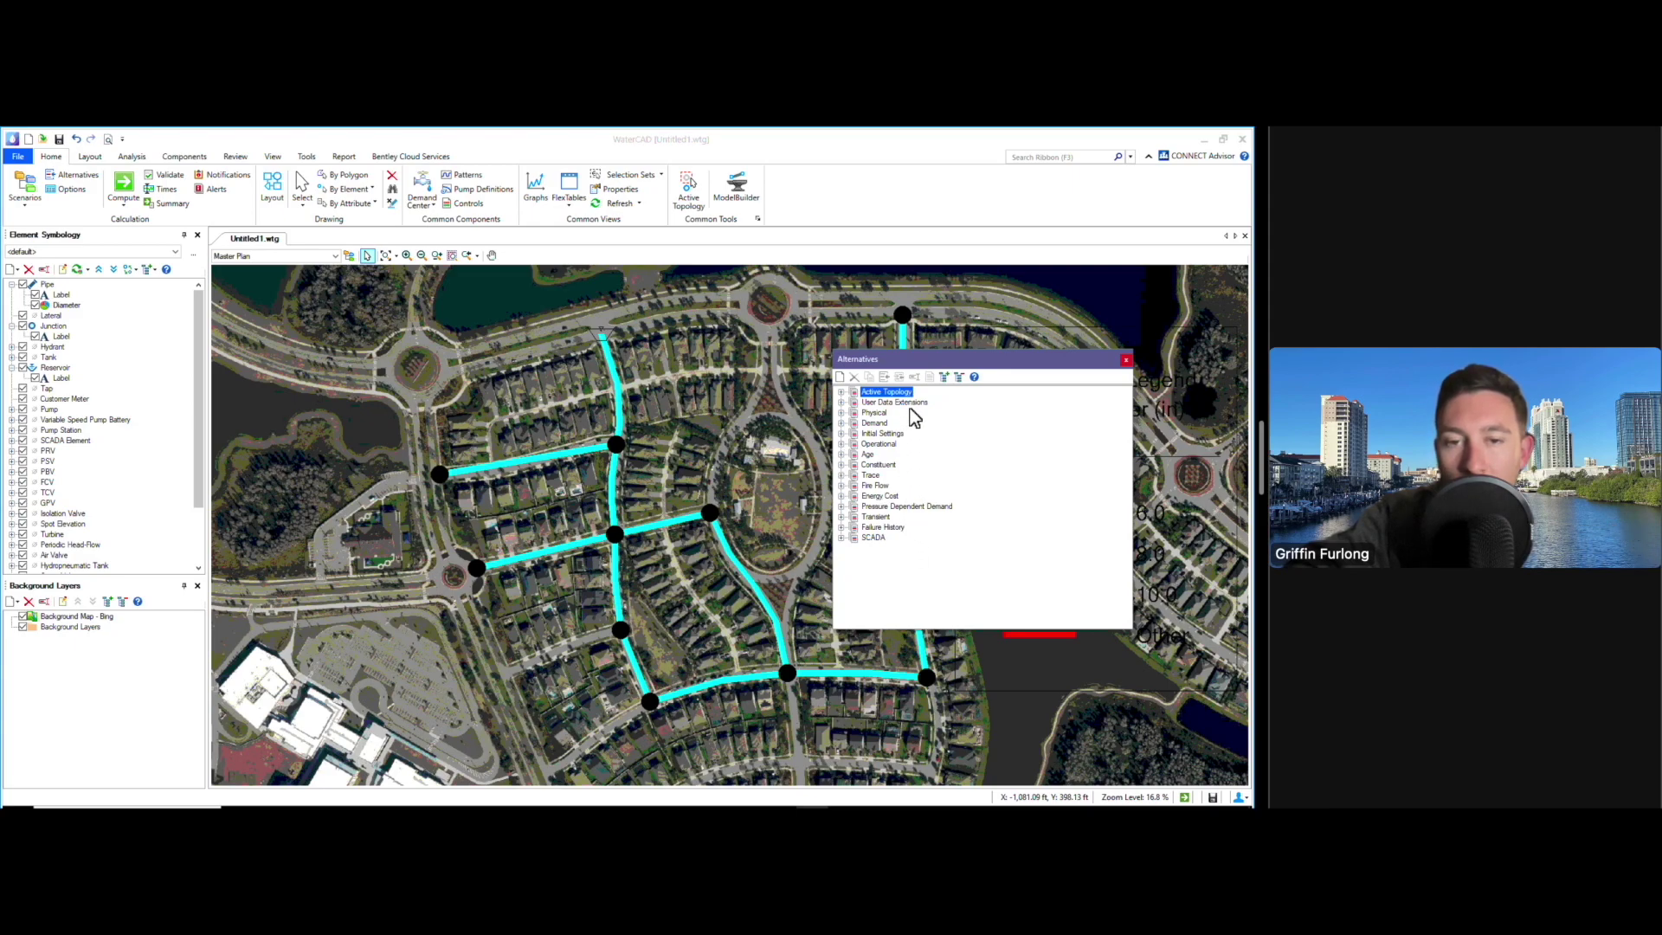
pyautogui.press('Right')
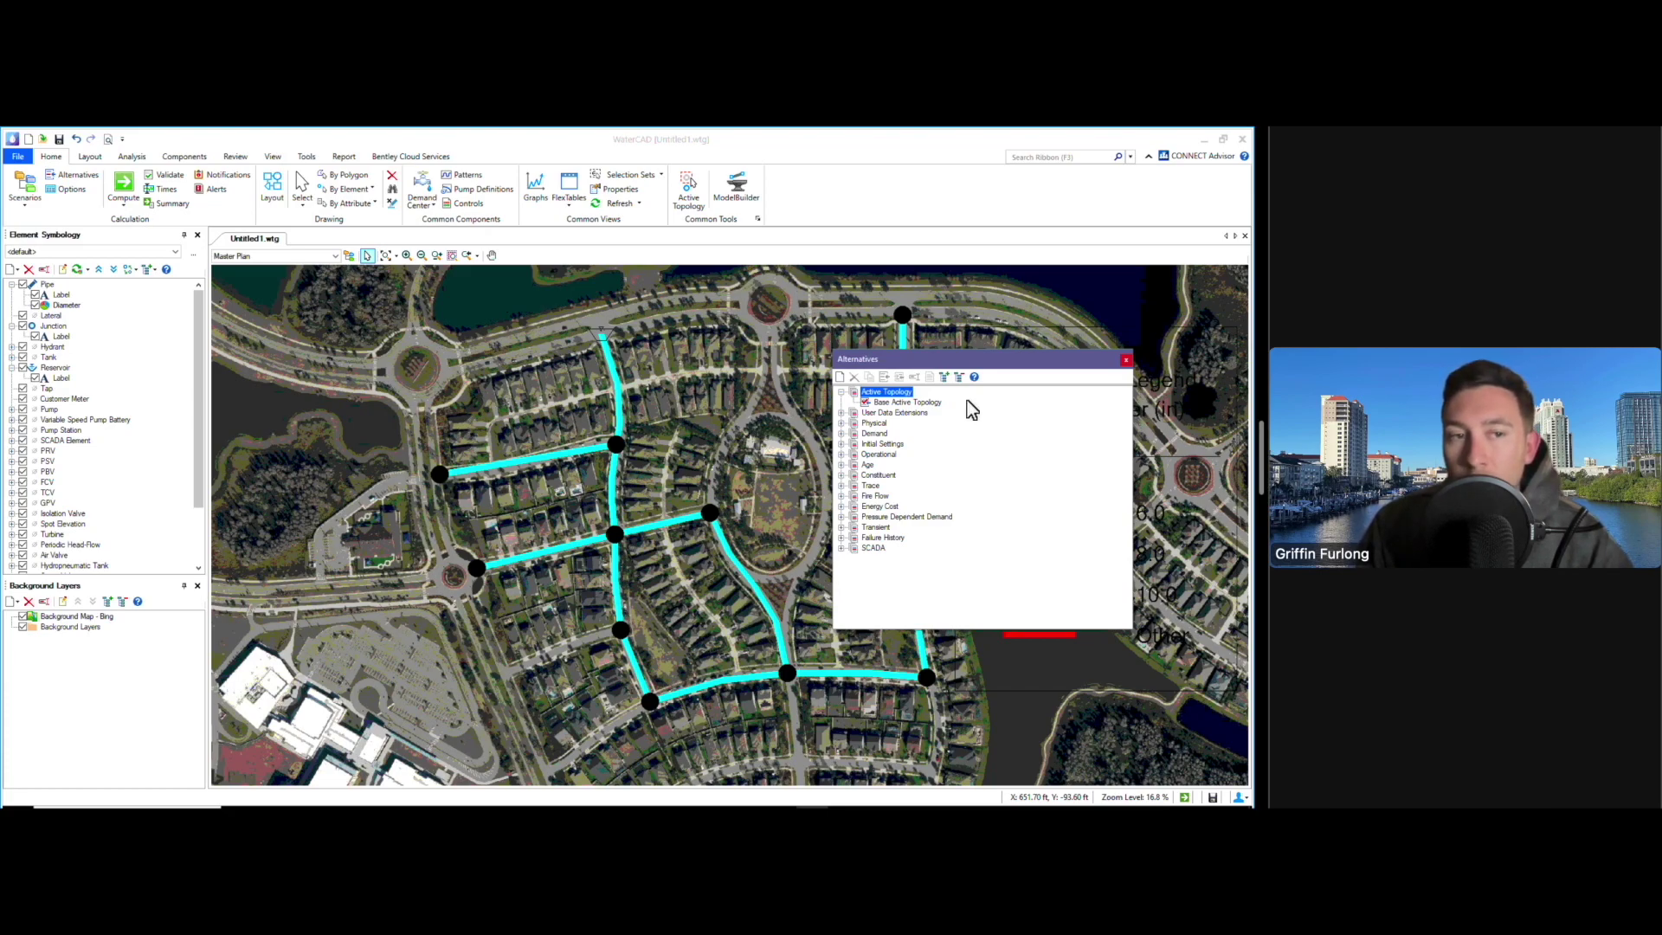
pyautogui.click(902, 403)
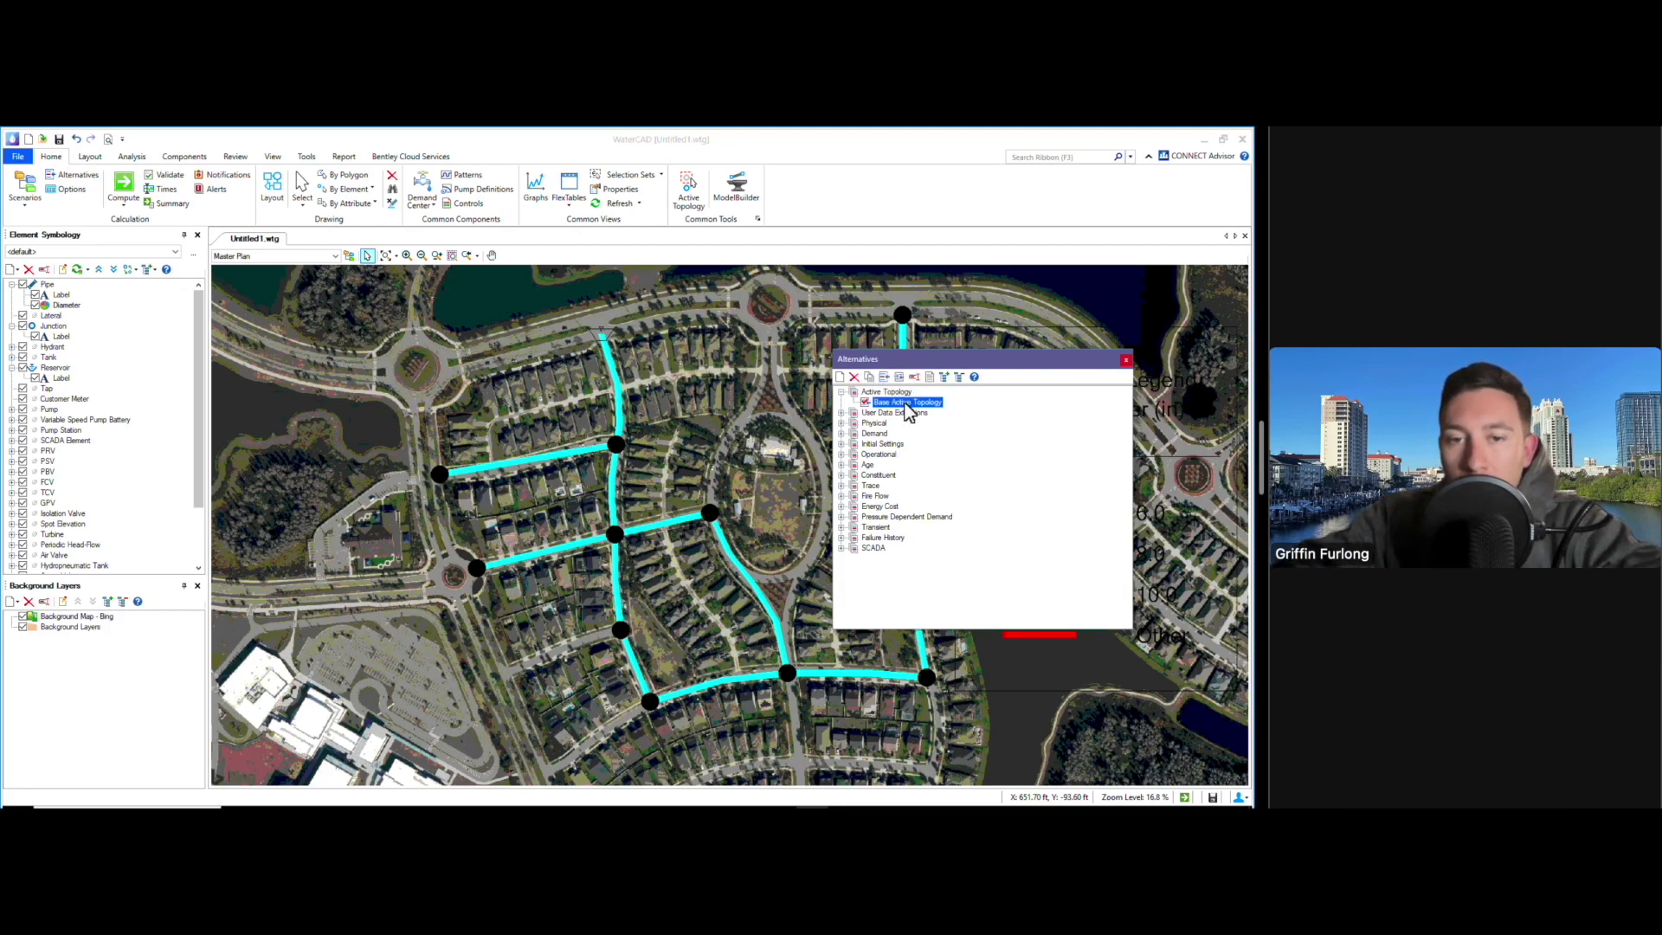
pyautogui.click(905, 404)
pyautogui.write('M')
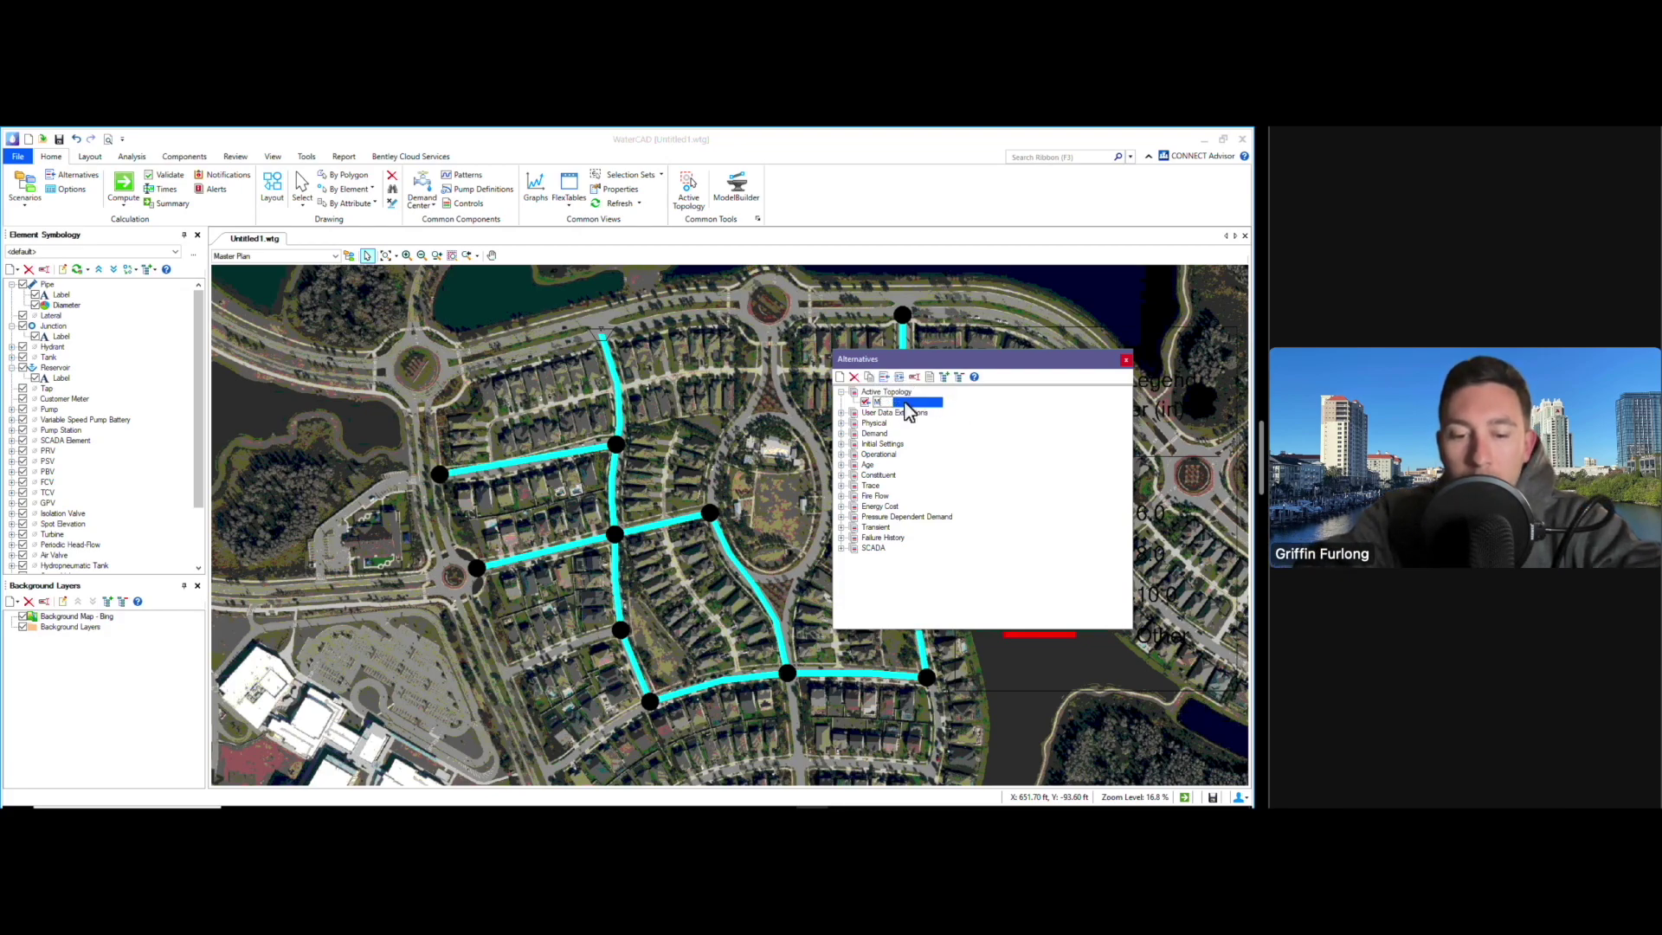
pyautogui.write('aster Plan')
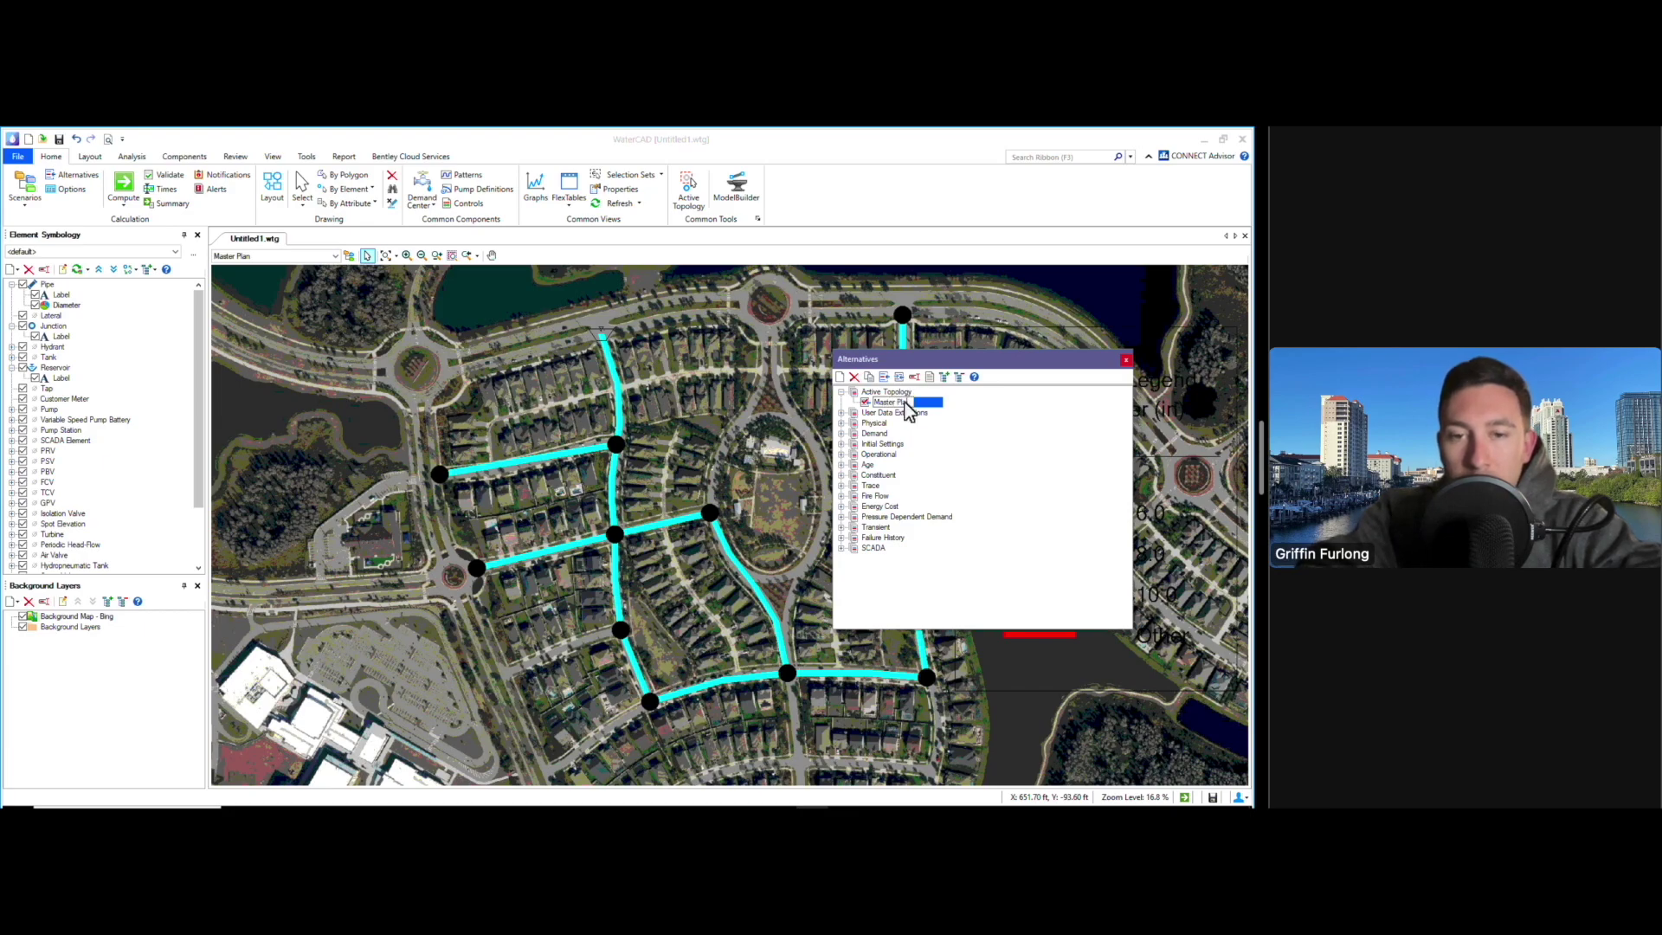
pyautogui.press('Return')
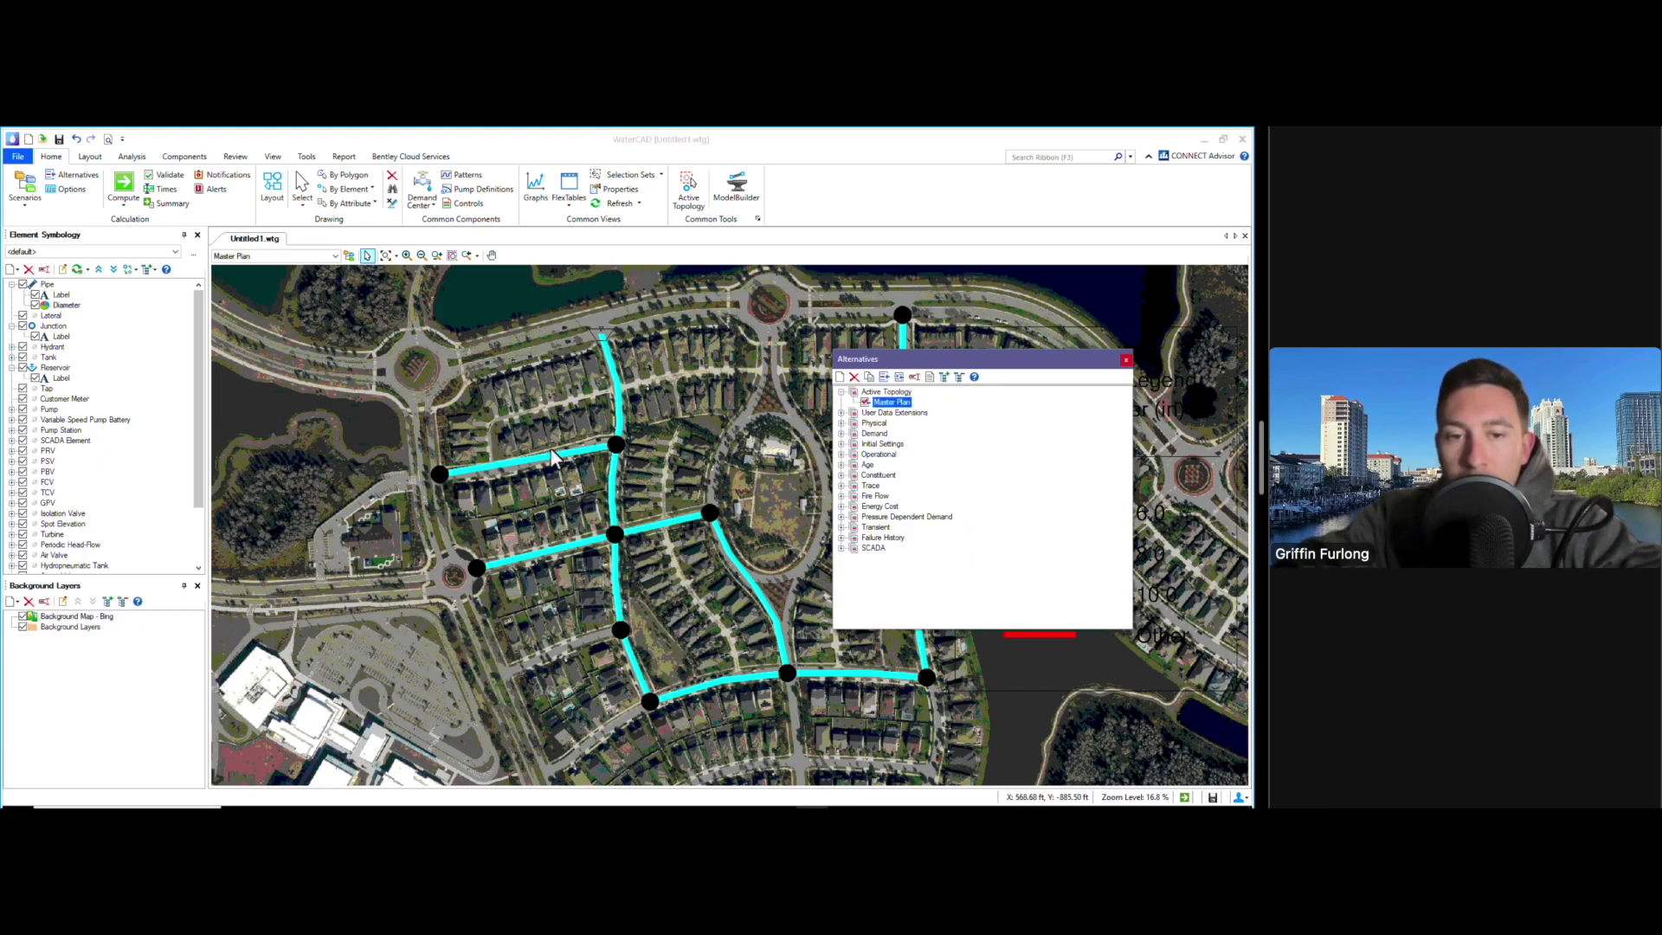
pyautogui.click(1126, 359)
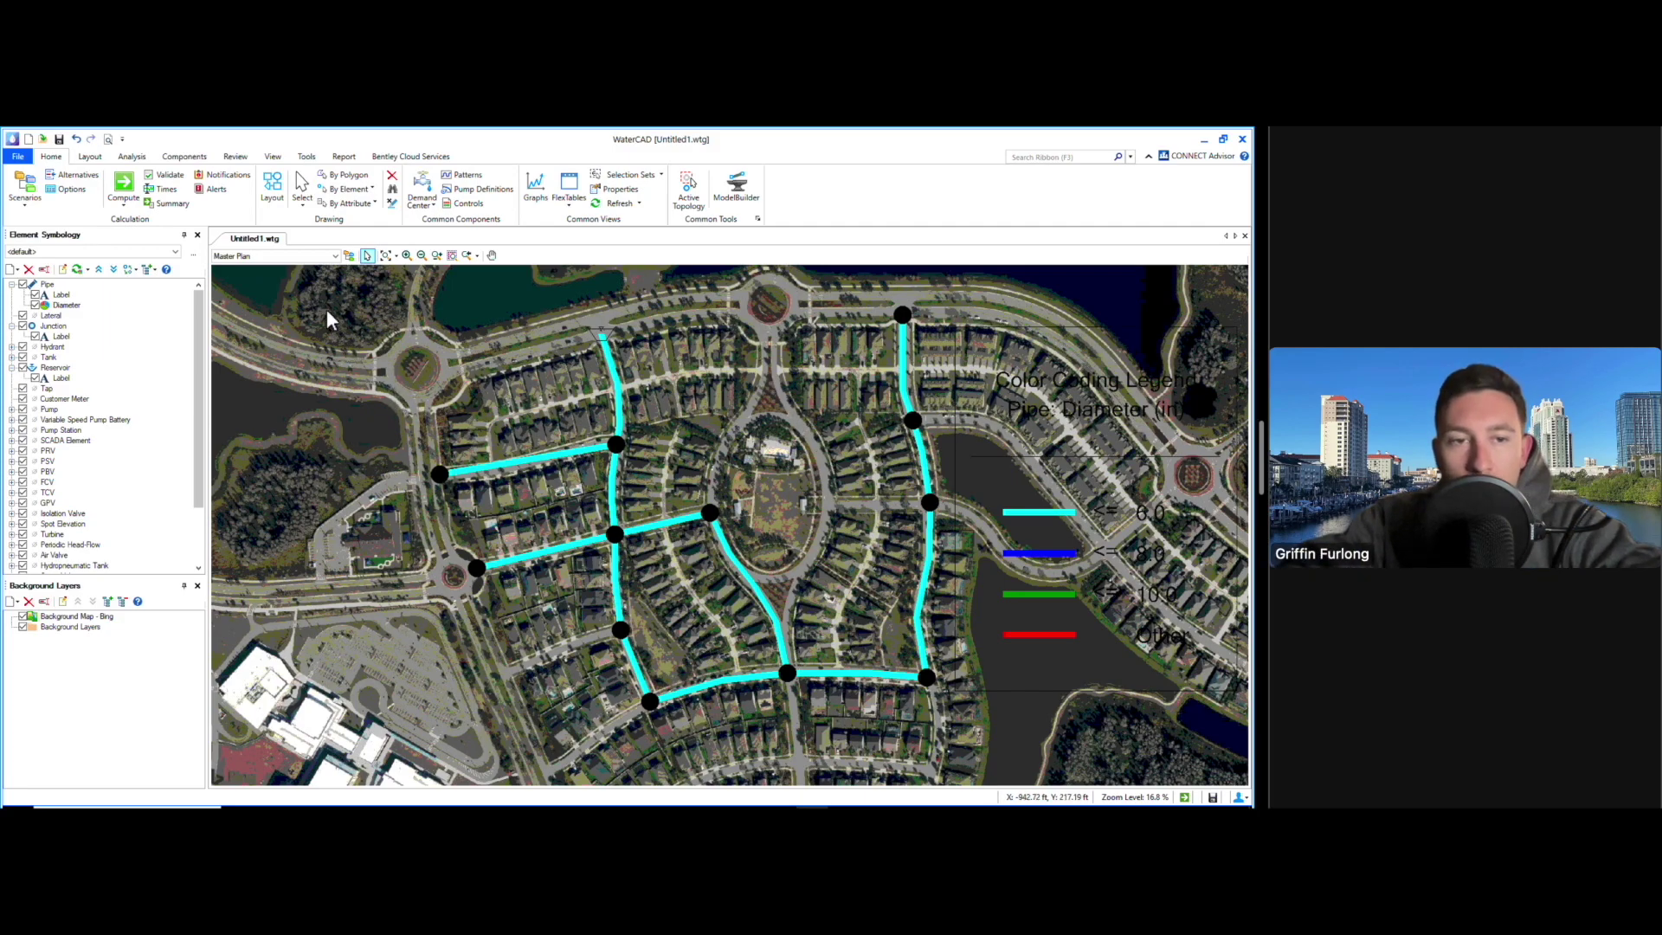
# Switch the current scenario to Phase 1 Plan and bring up the Alternatives manager
pyautogui.click(289, 256)
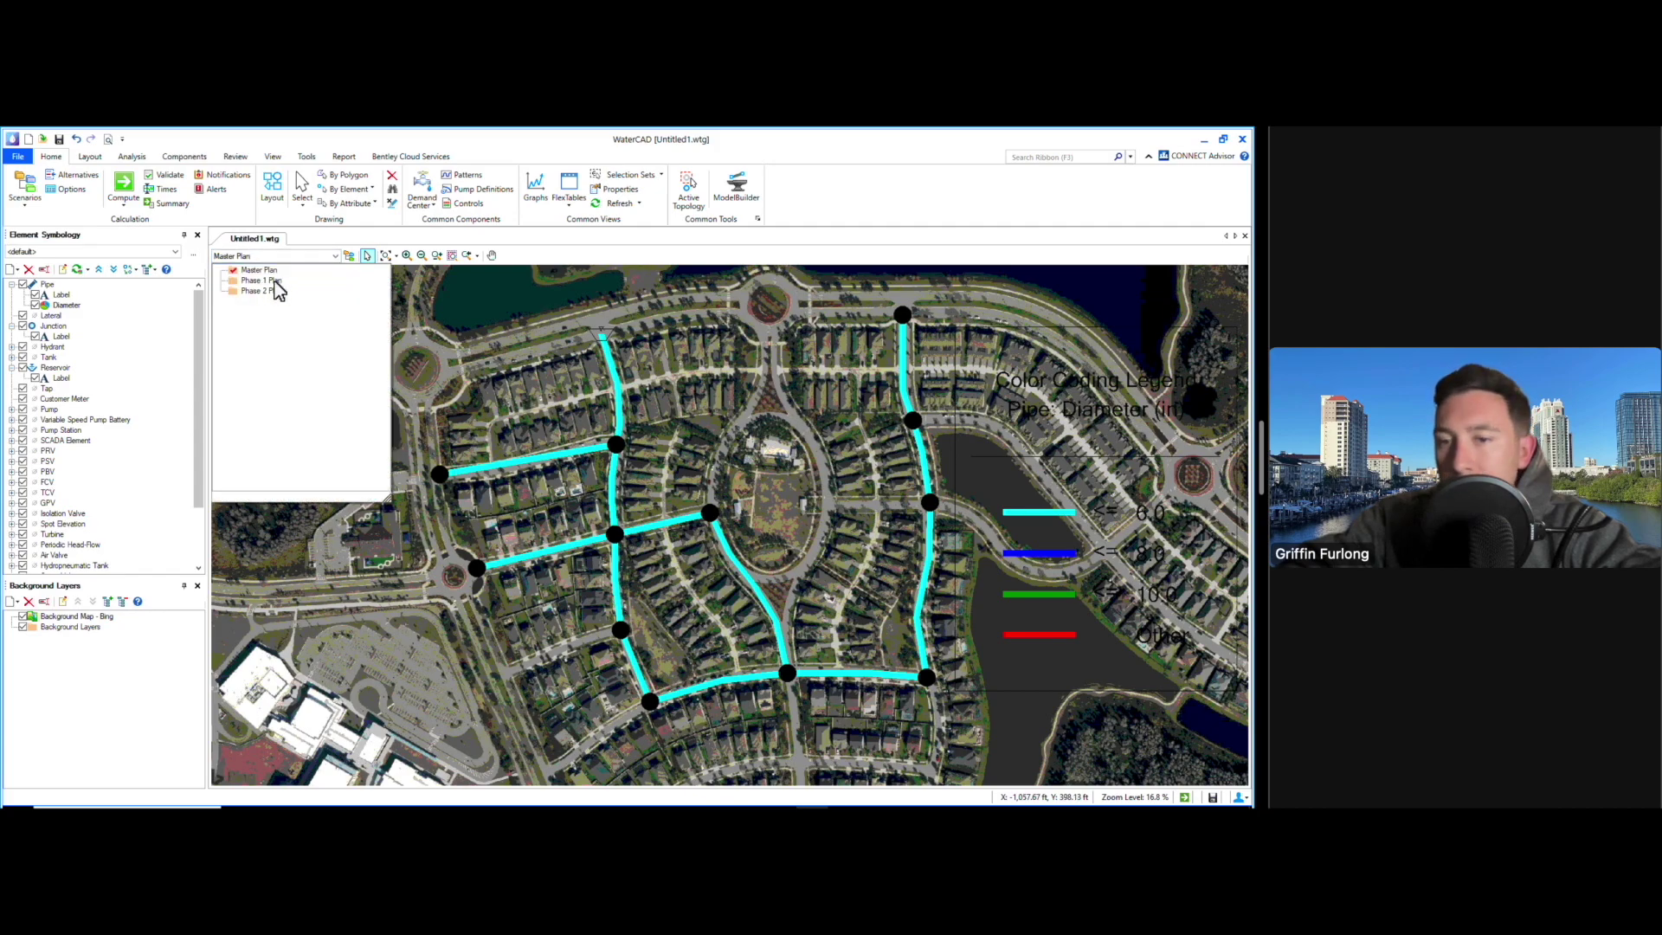
pyautogui.click(270, 281)
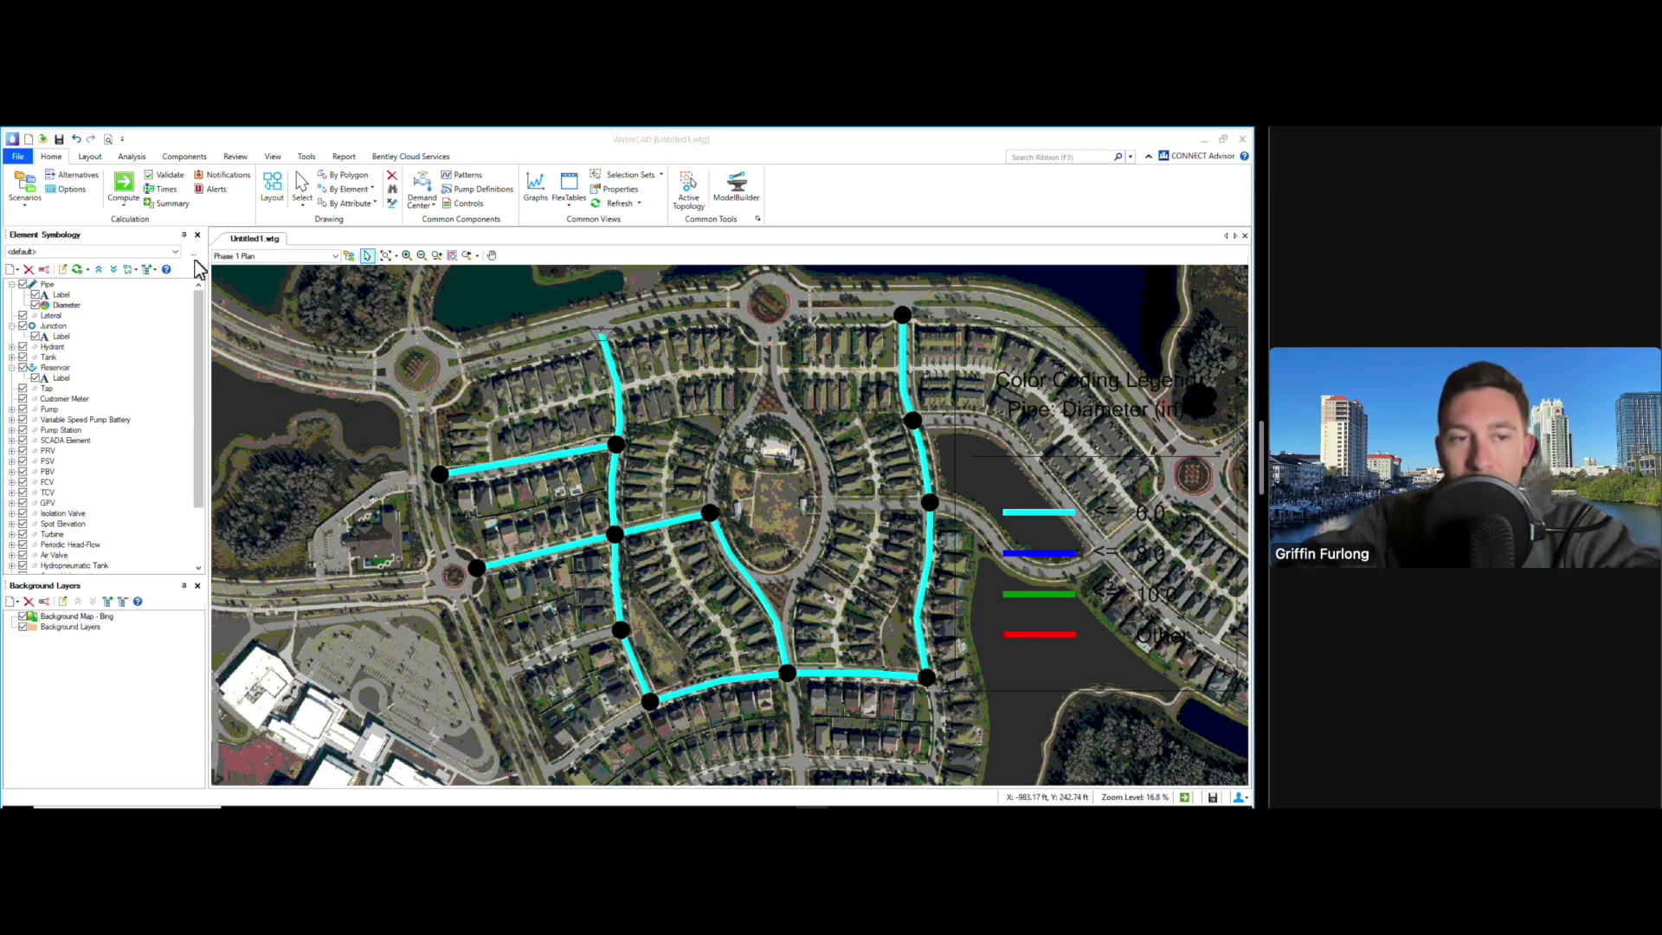
pyautogui.click(92, 180)
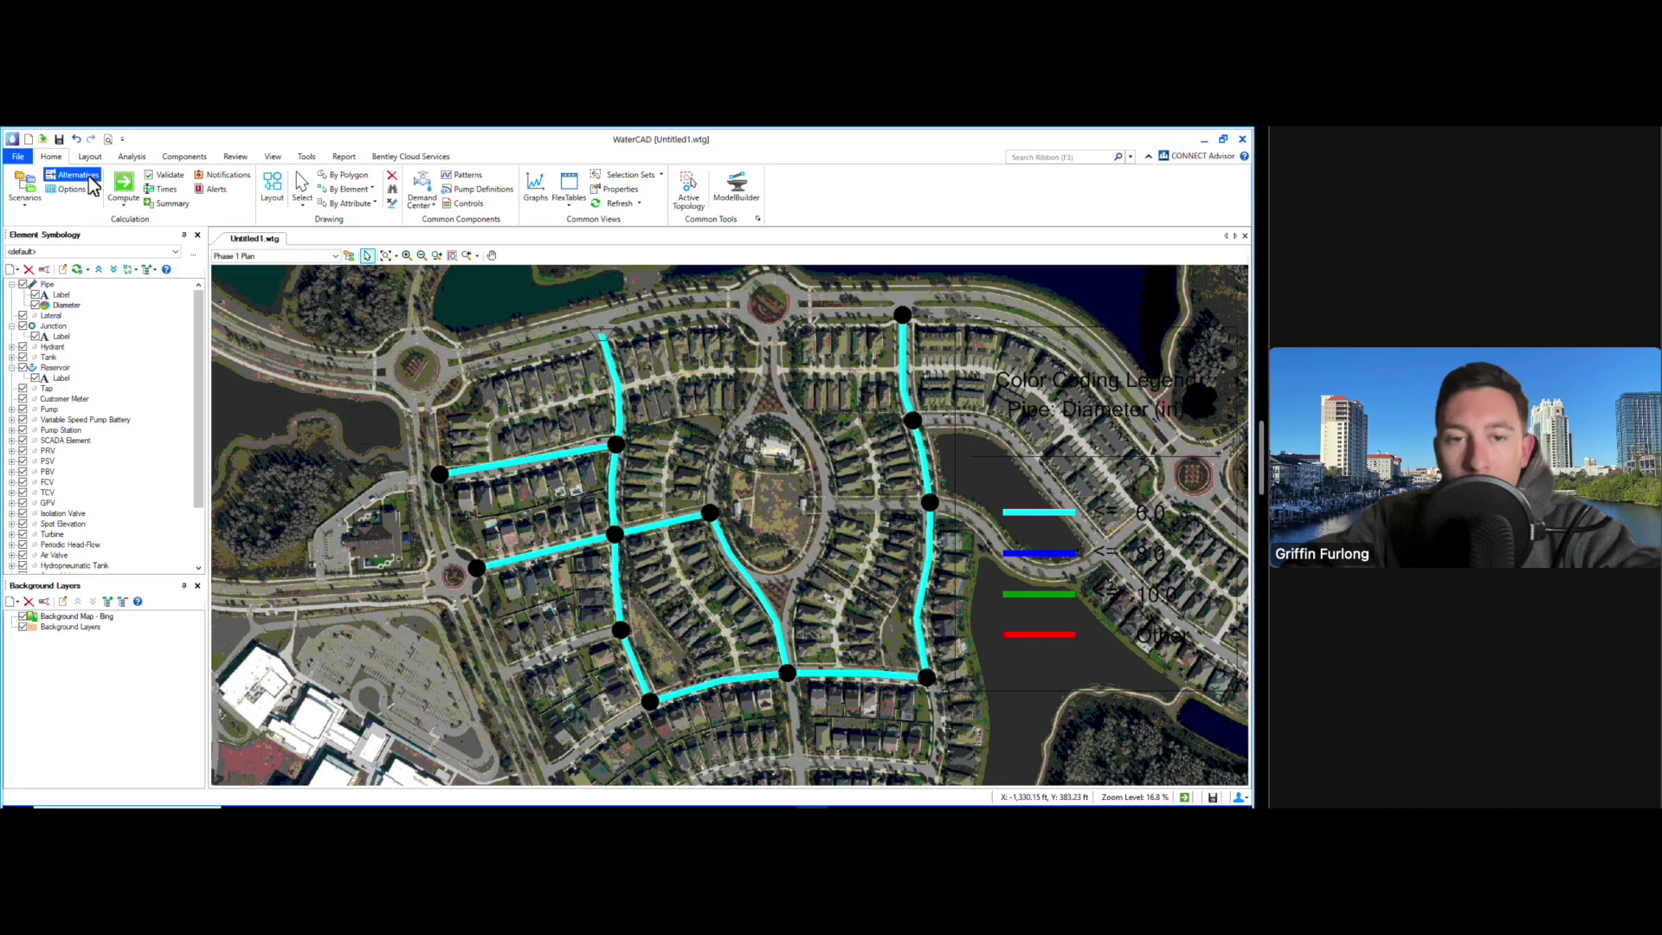
pyautogui.moveTo(933, 358); pyautogui.dragTo(1023, 371)
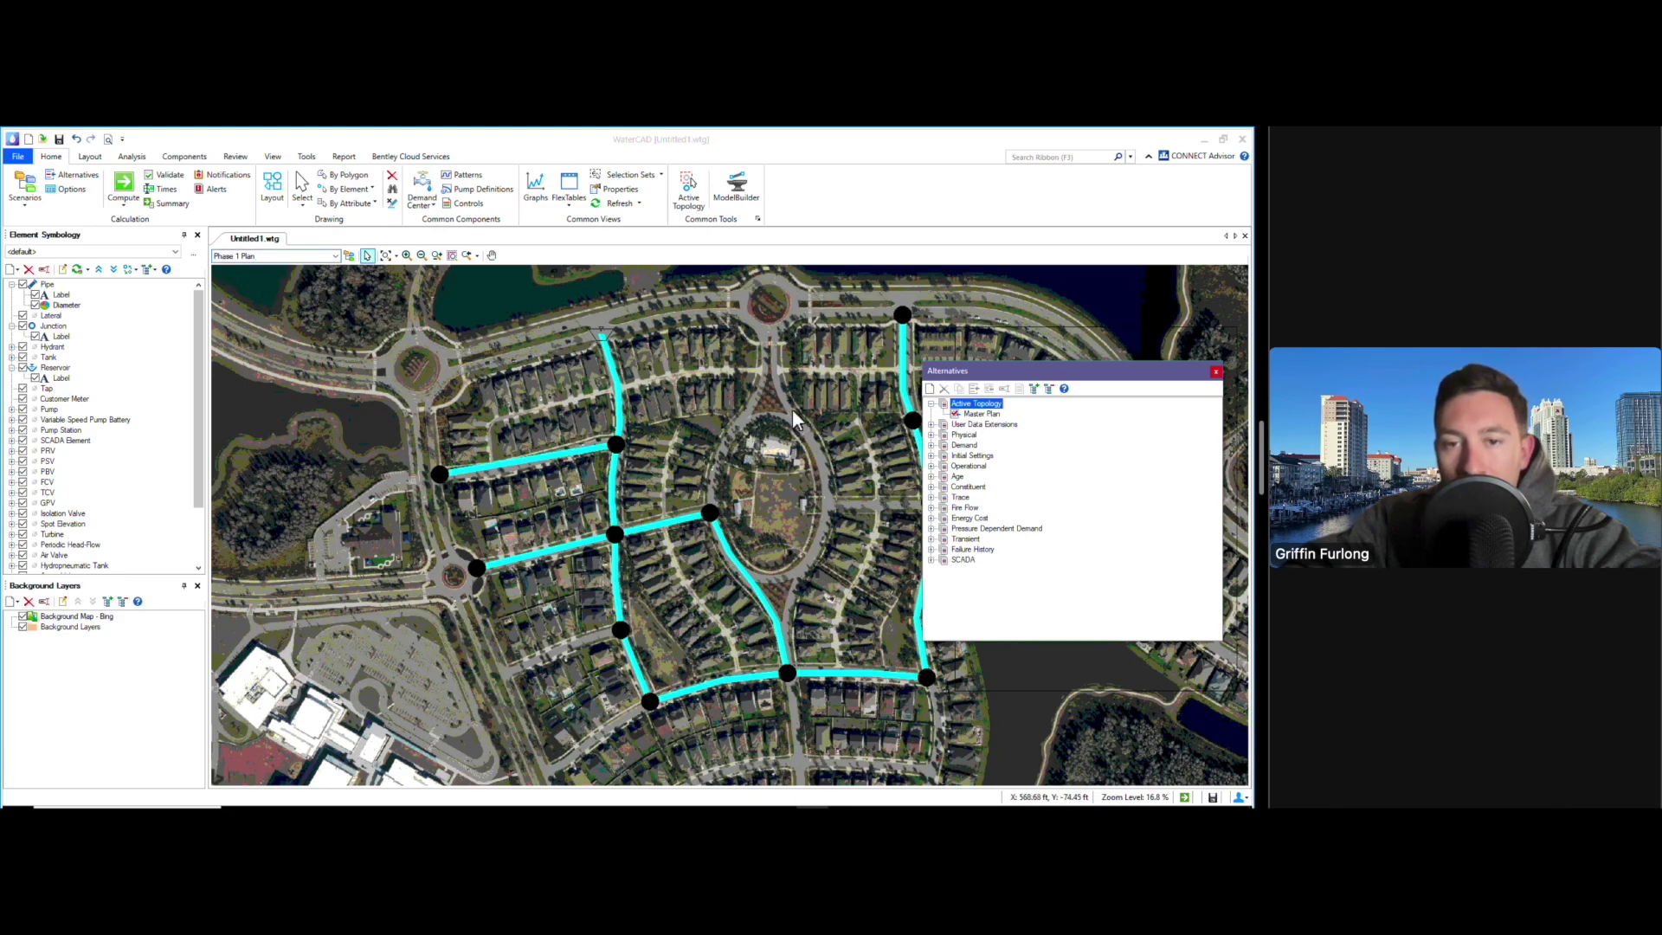
# Duplicate the Master Plan topology alternative and rename the copy to Phase 1 Plan
pyautogui.click(998, 415)
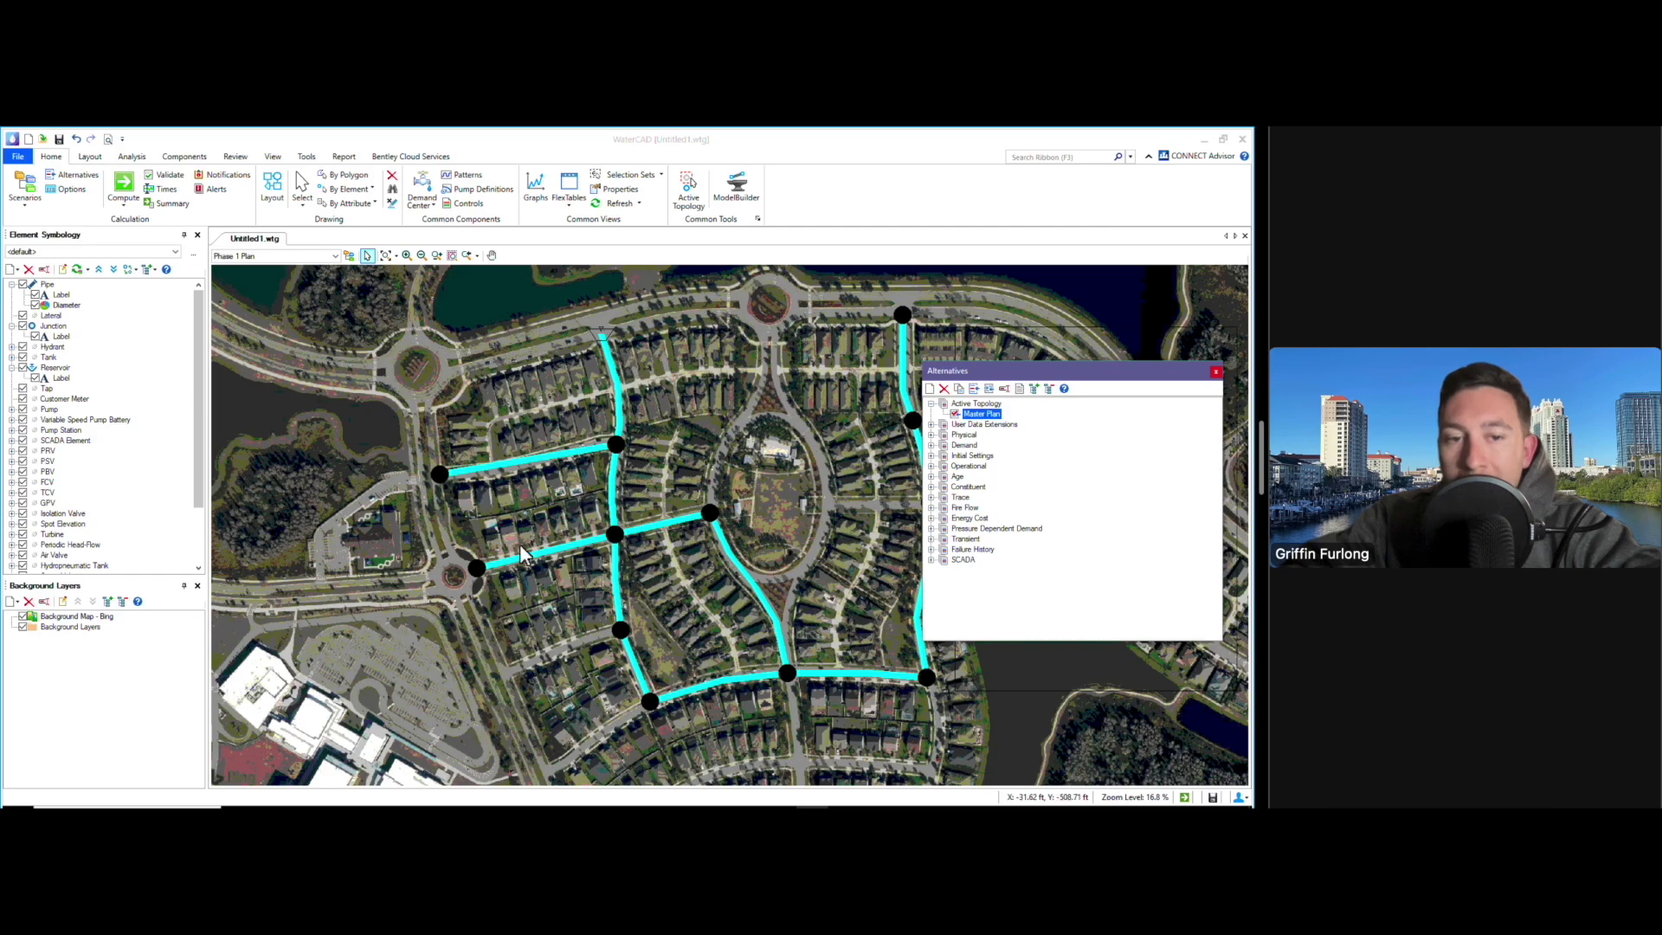
pyautogui.rightClick(993, 418)
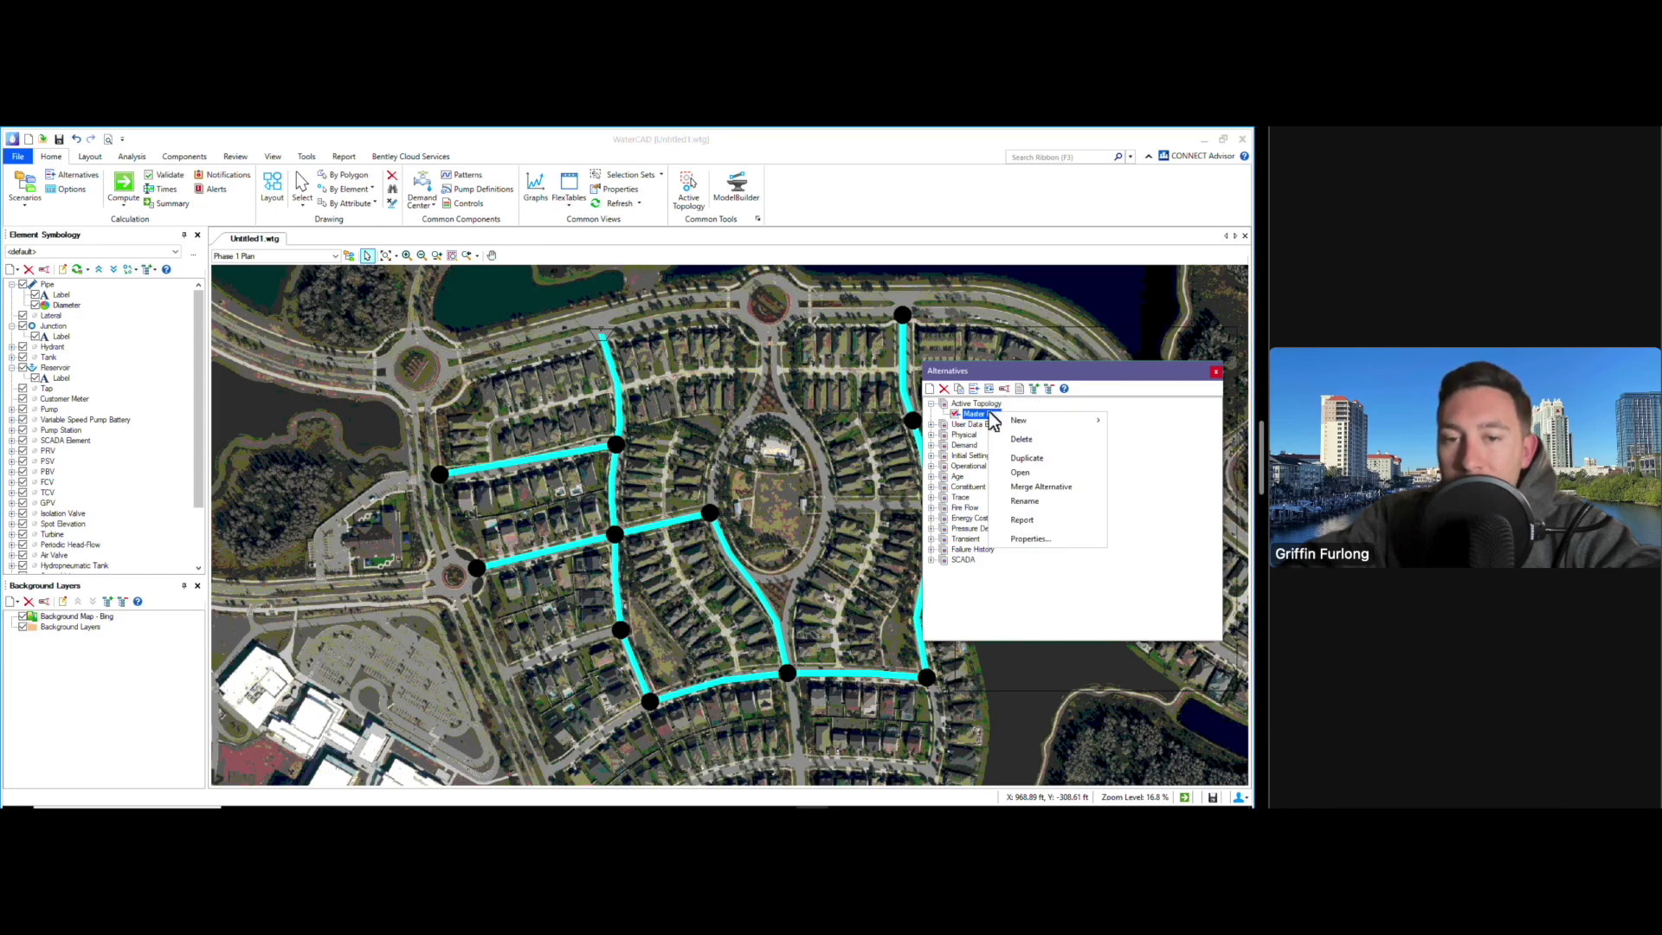
pyautogui.click(1039, 468)
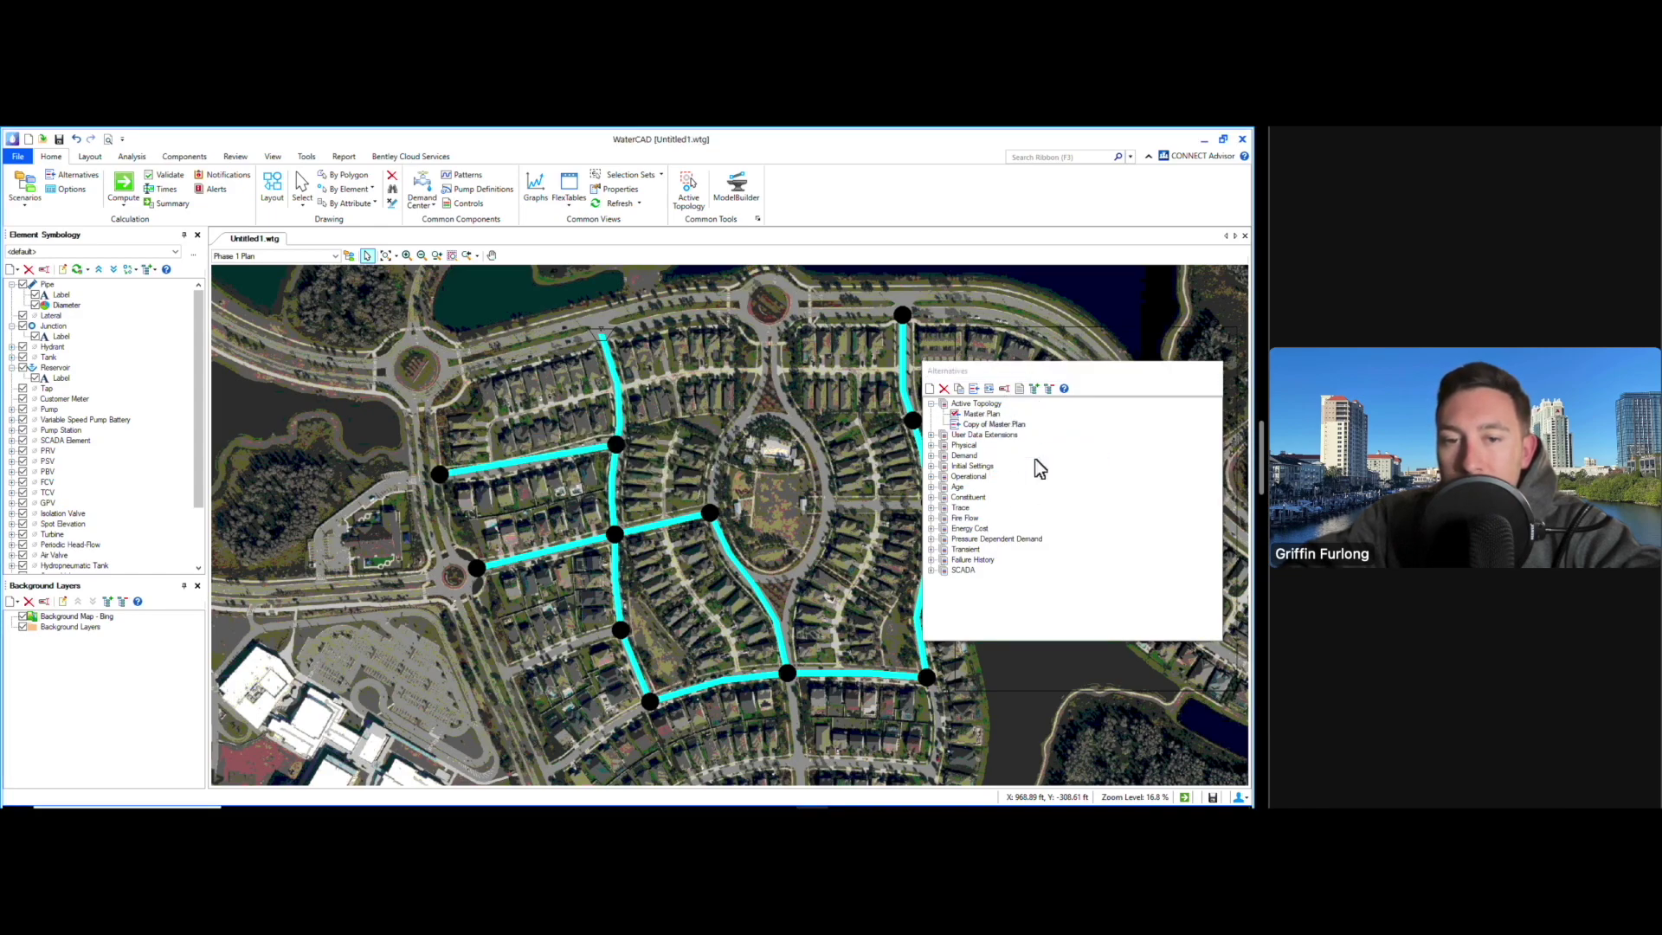
pyautogui.click(1004, 426)
pyautogui.click(997, 424)
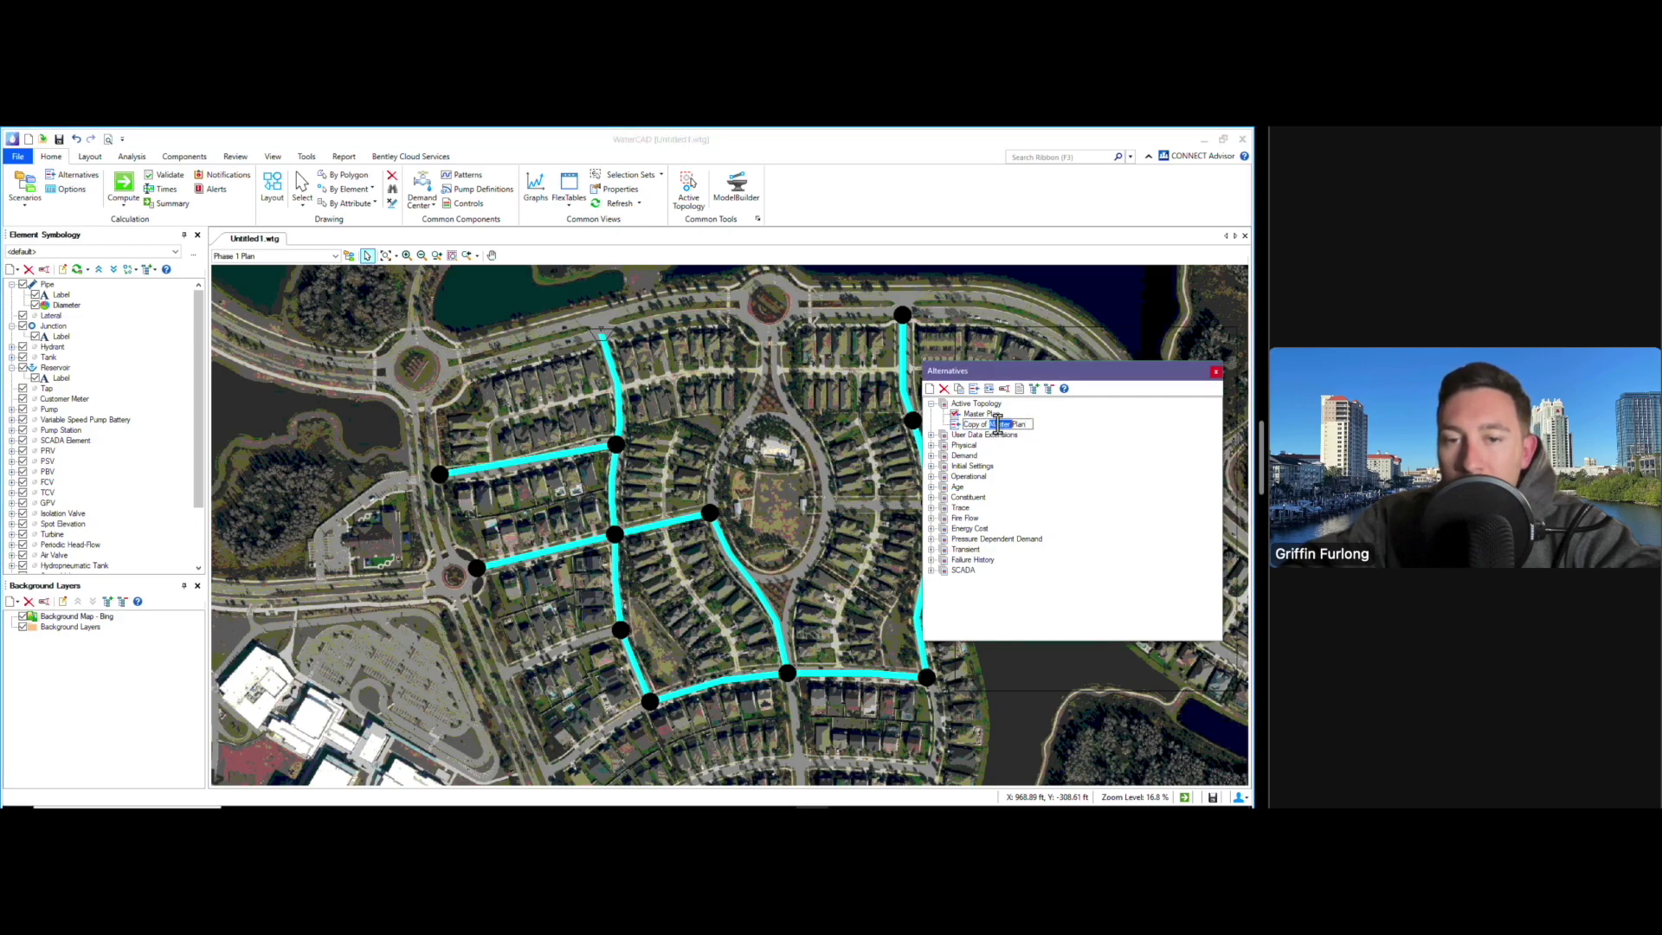
pyautogui.moveTo(1027, 424); pyautogui.dragTo(949, 426)
pyautogui.write('Phase 1')
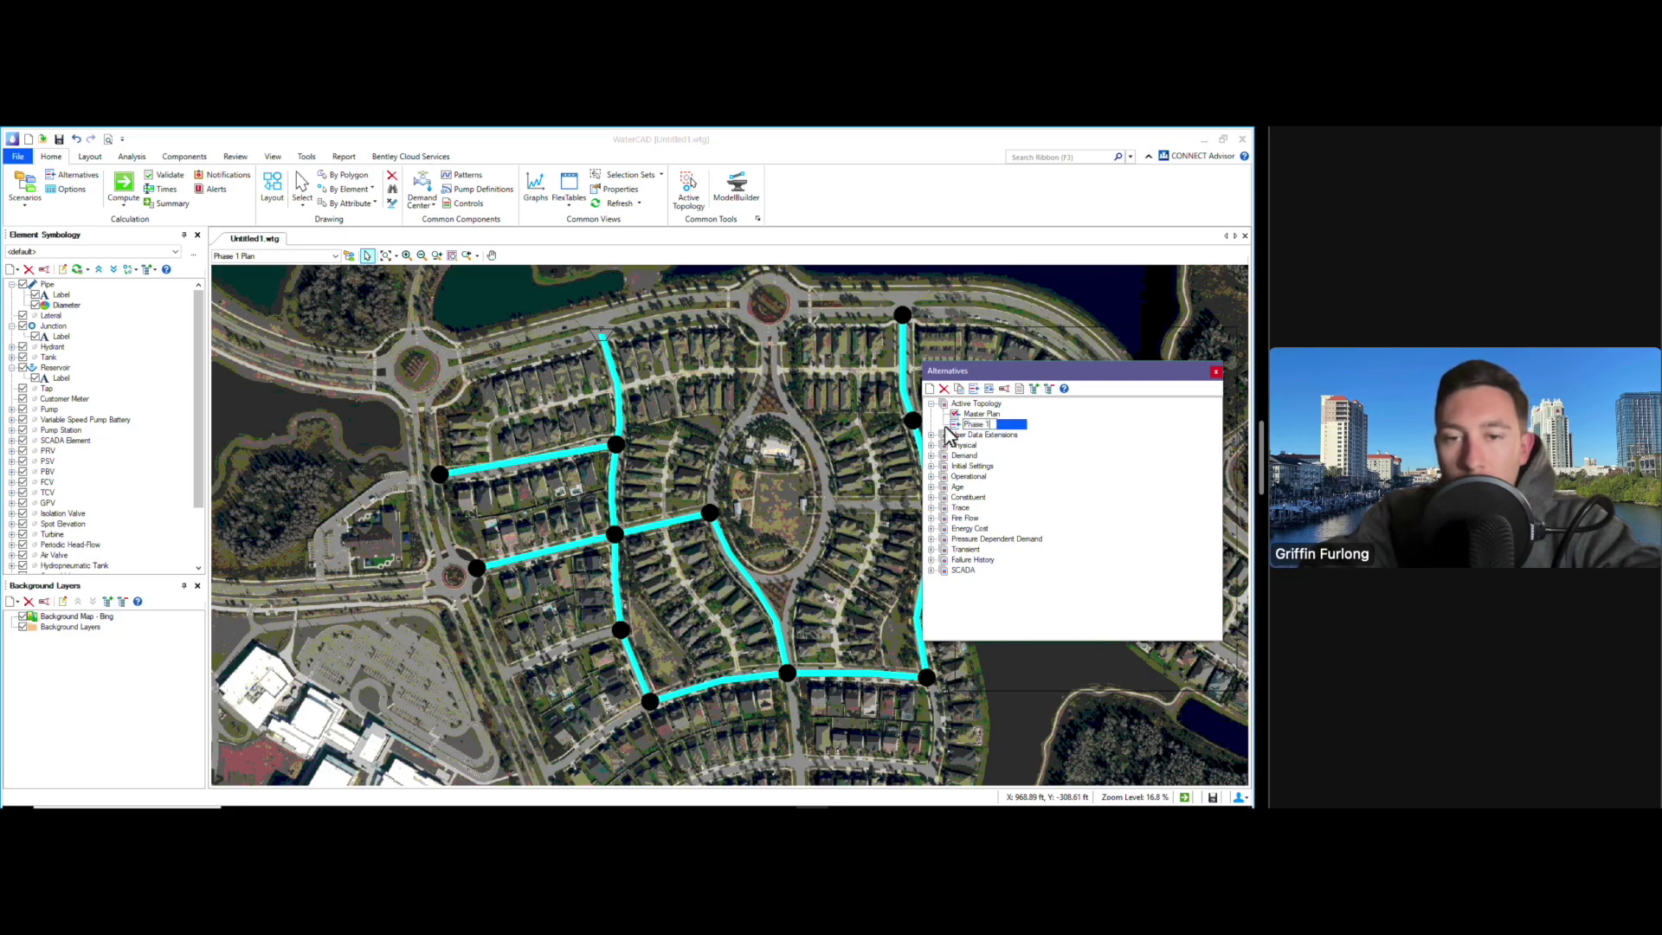
pyautogui.write(' Plan')
pyautogui.press('Return')
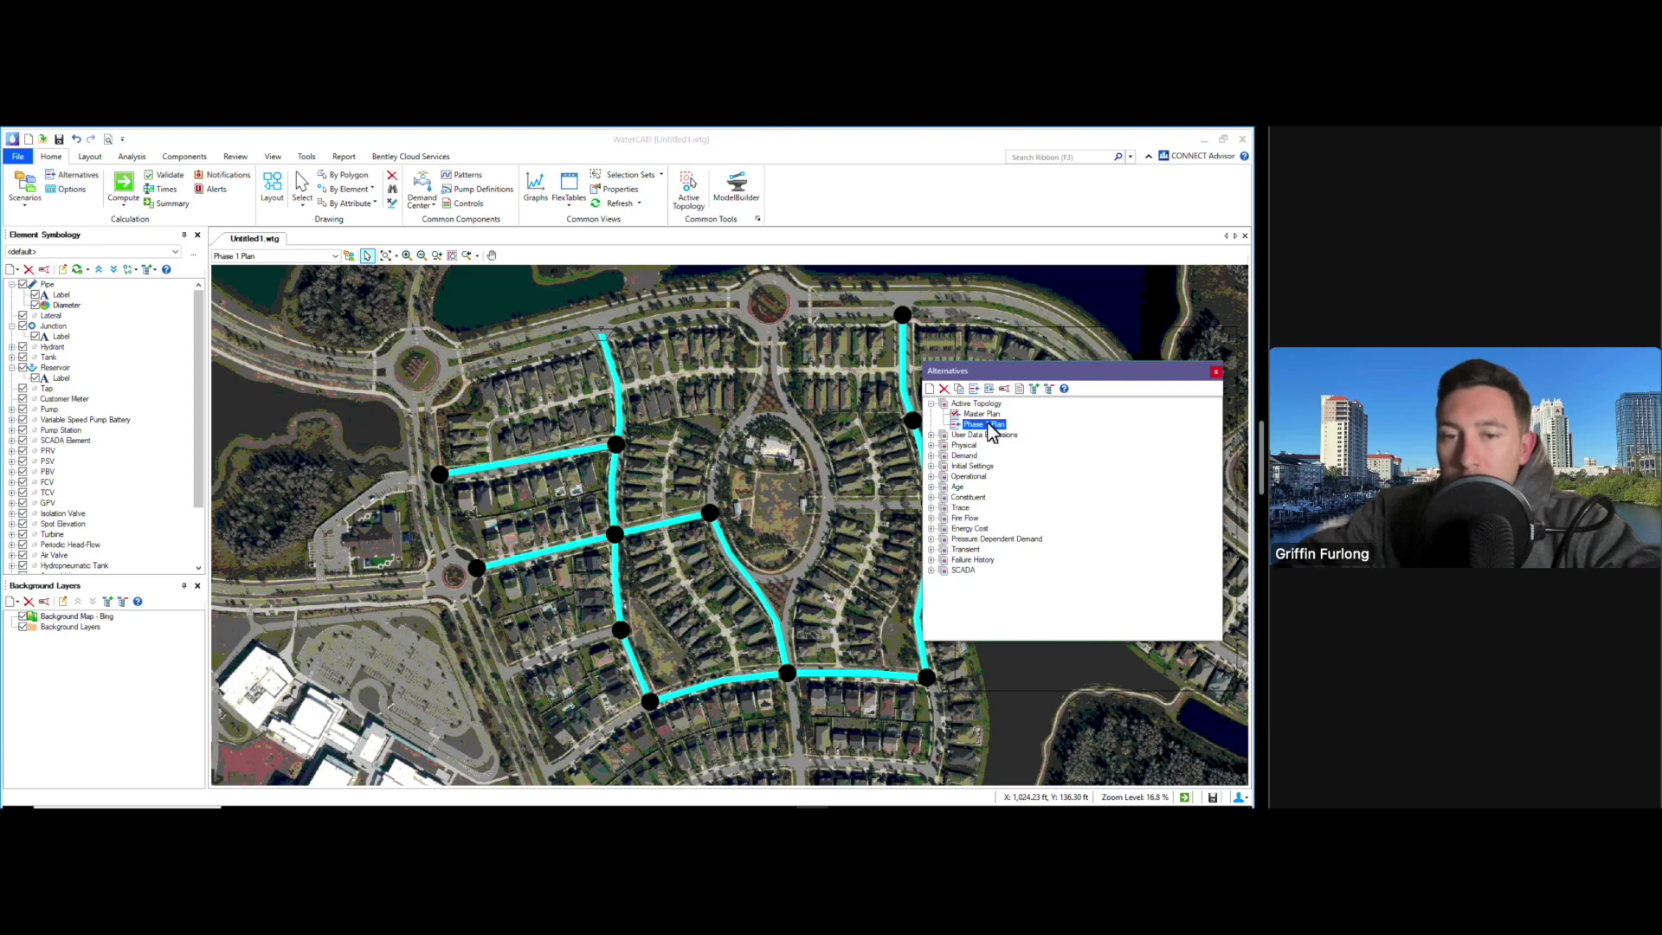
pyautogui.rightClick(992, 434)
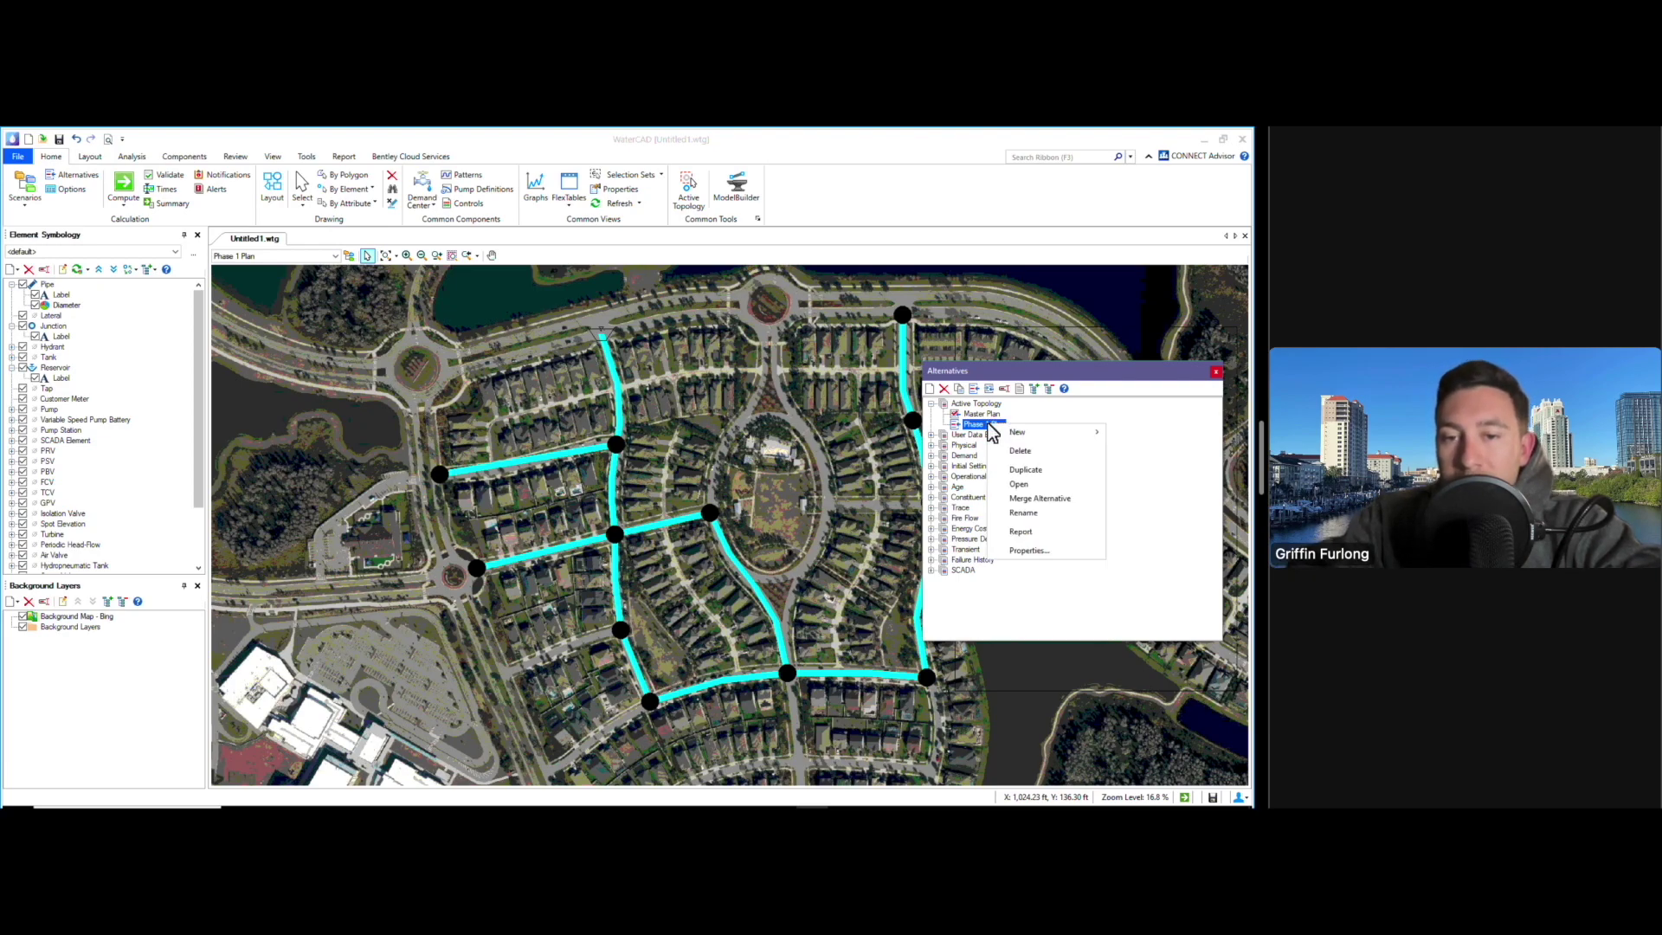
pyautogui.press('Escape')
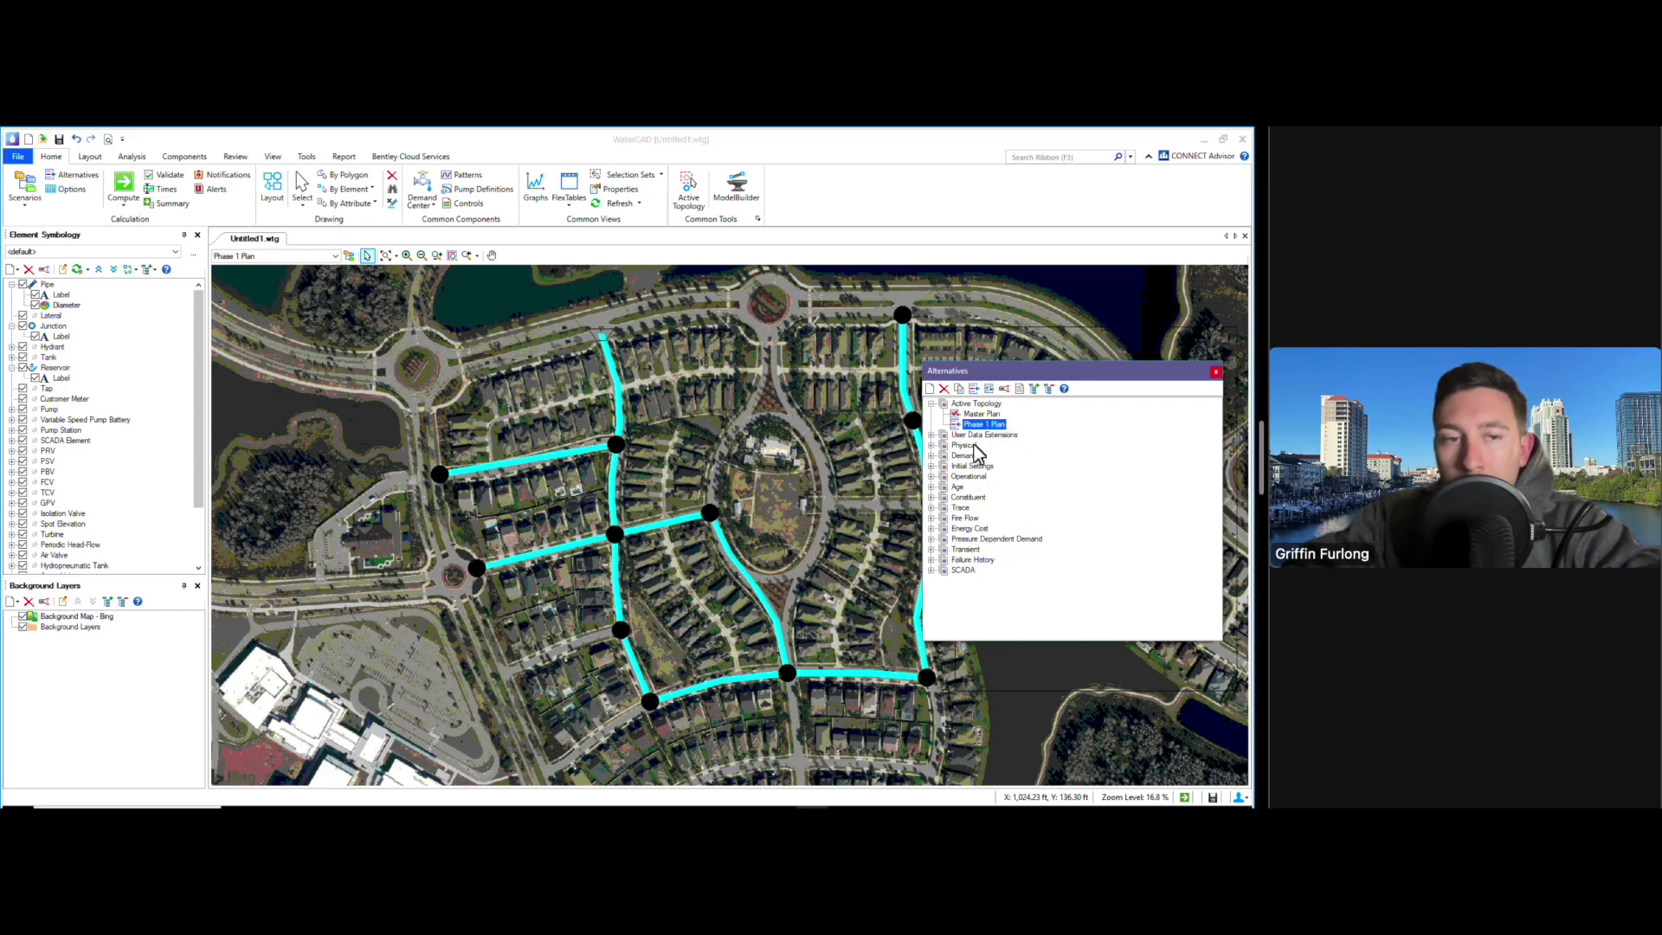
pyautogui.click(30, 189)
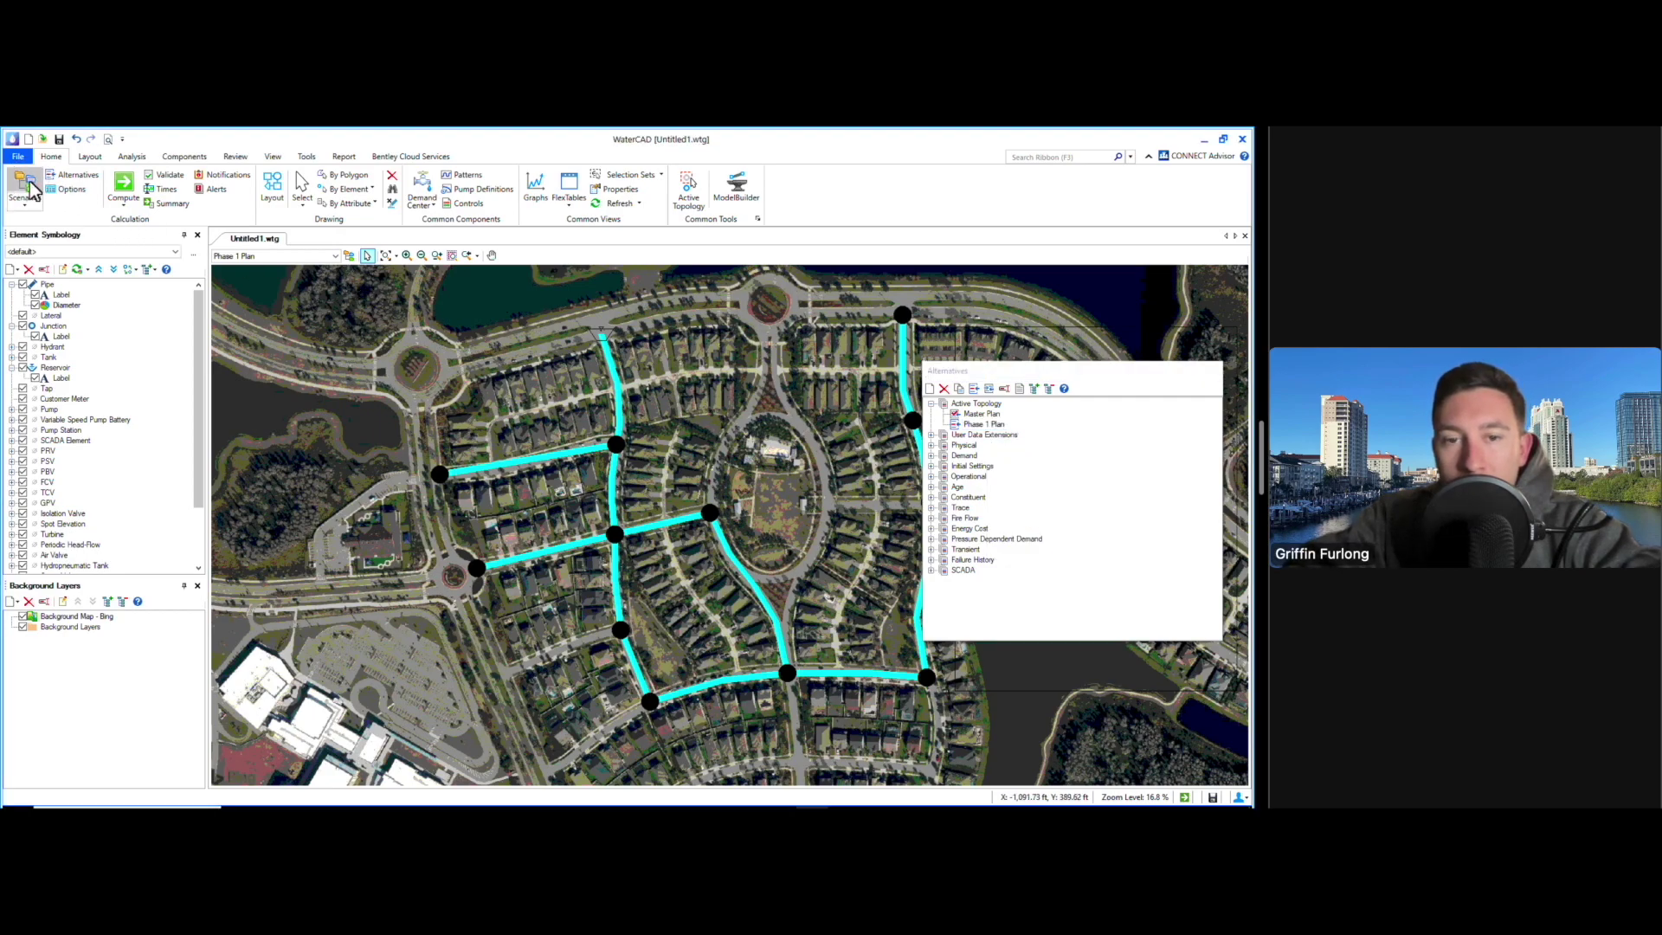
# Set the Phase 1 Plan scenario's Active Topology to Phase 1 Plan, then close both windows
pyautogui.moveTo(1126, 370); pyautogui.dragTo(782, 364)
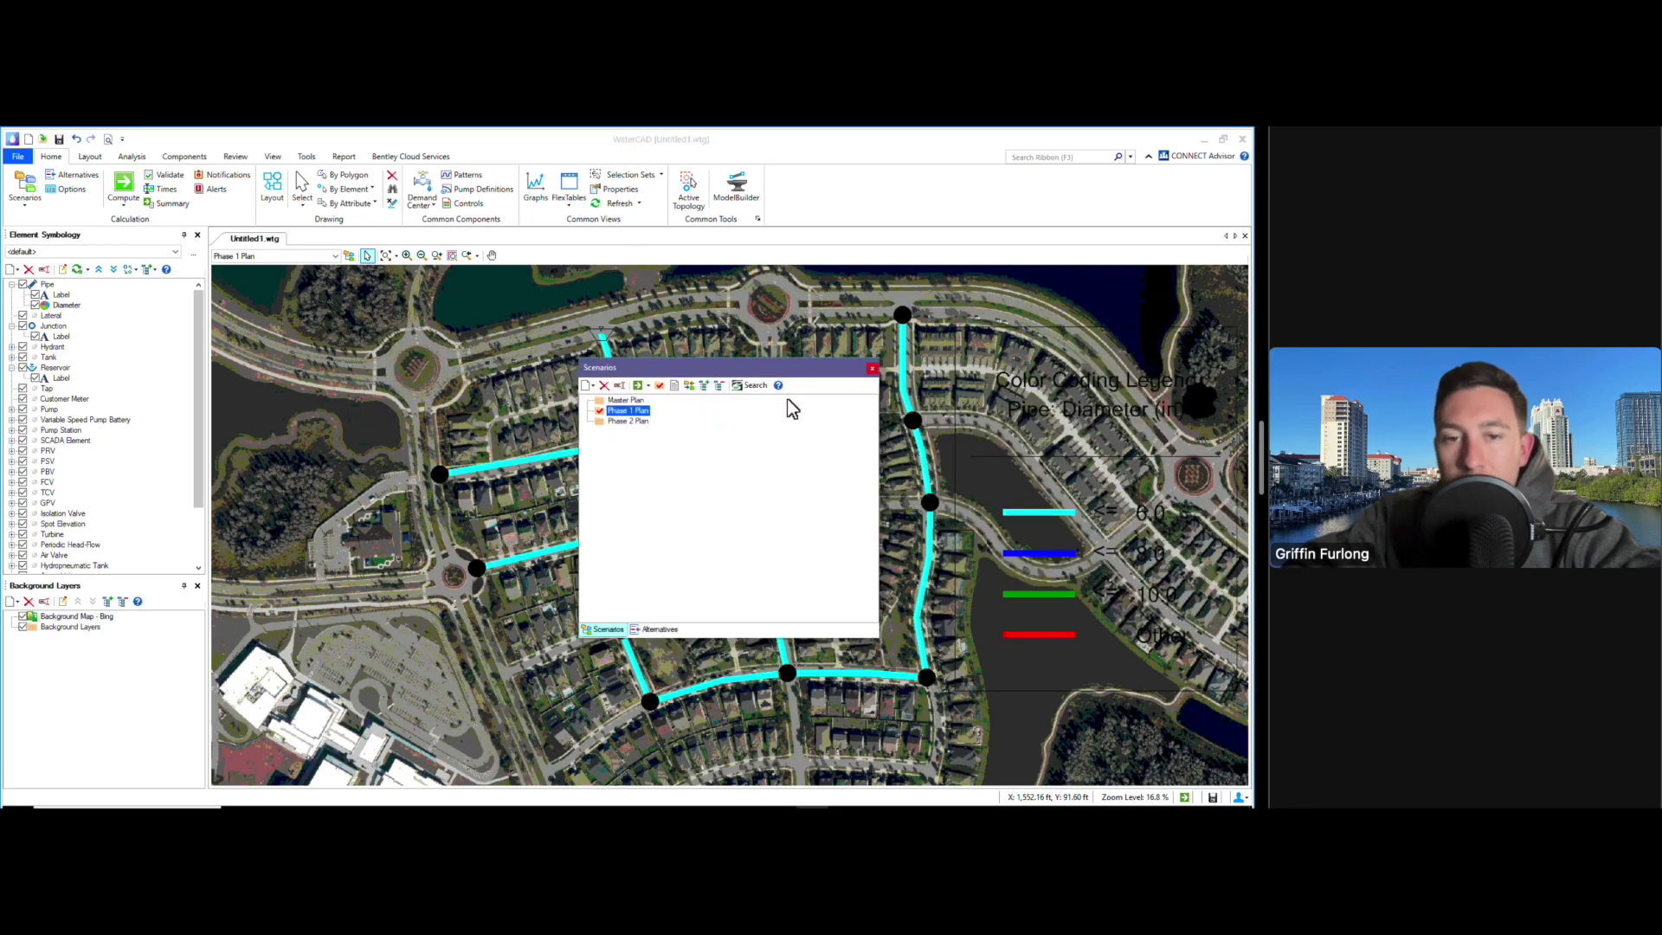
pyautogui.rightClick(643, 415)
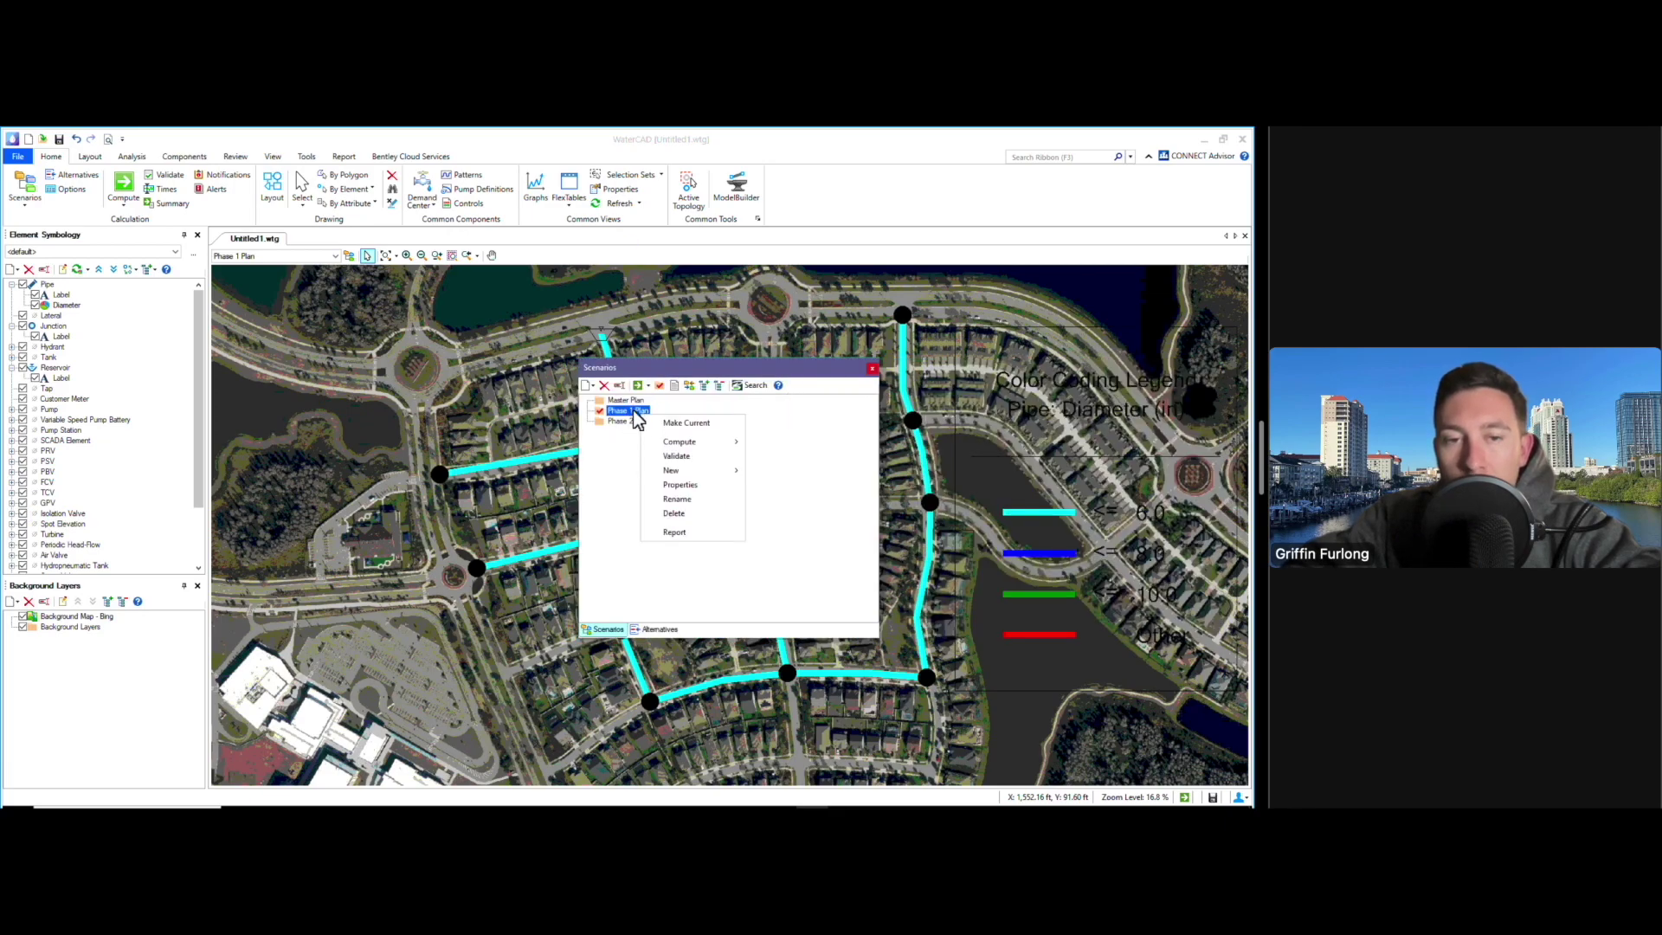
pyautogui.click(698, 487)
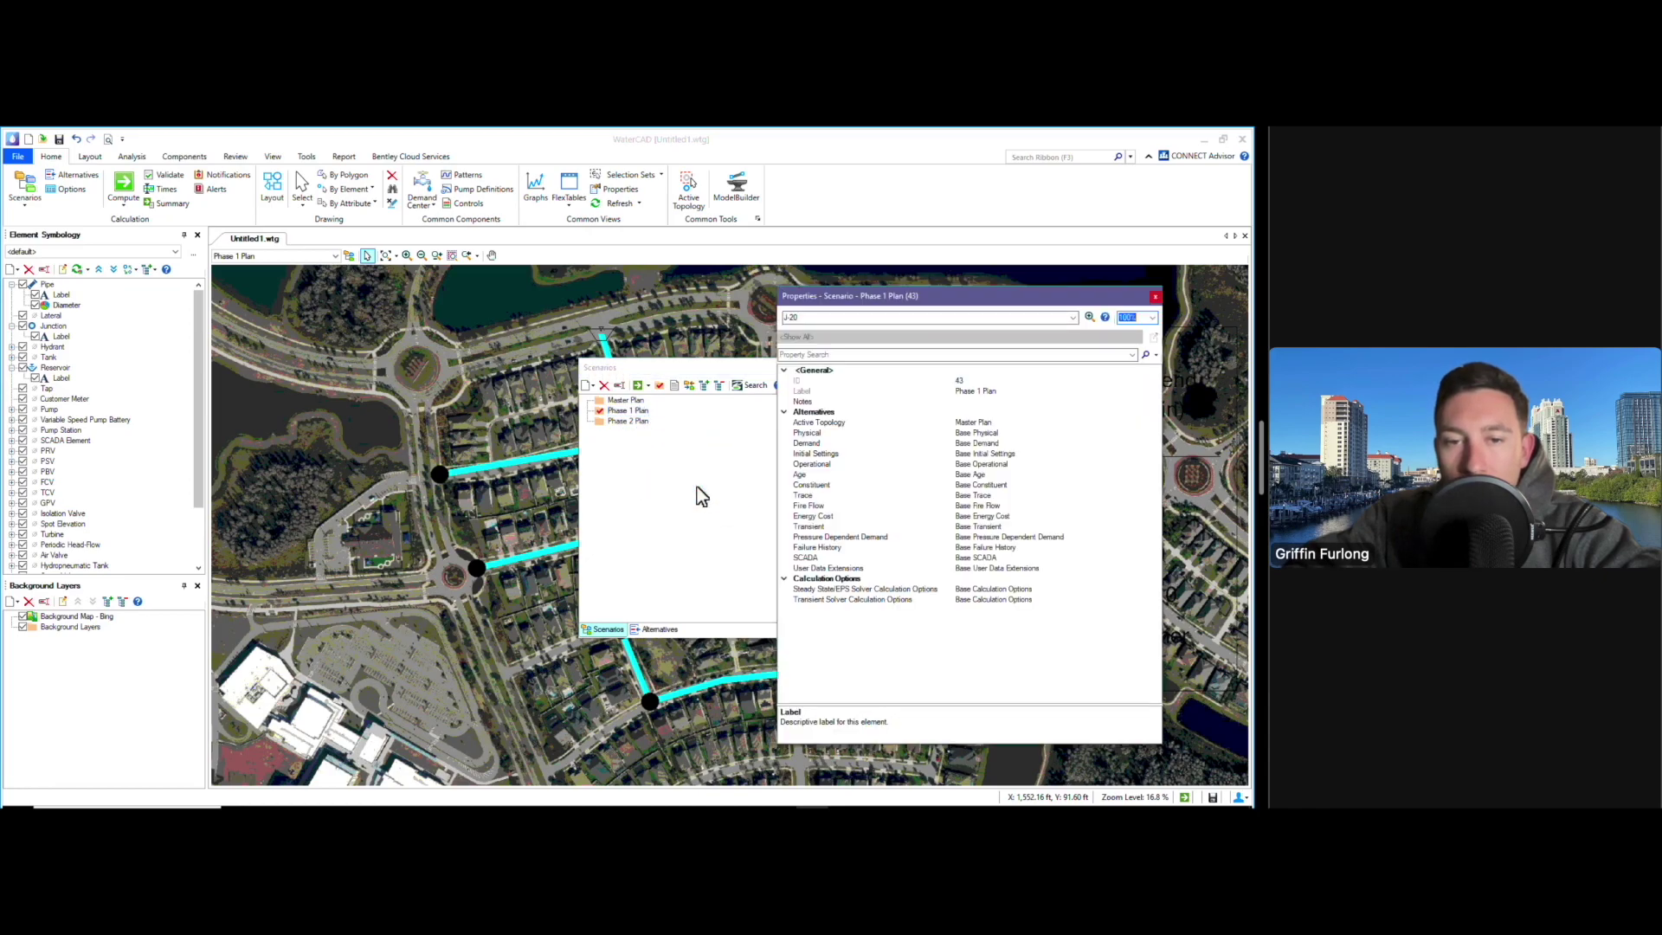
pyautogui.click(1008, 422)
pyautogui.click(1154, 424)
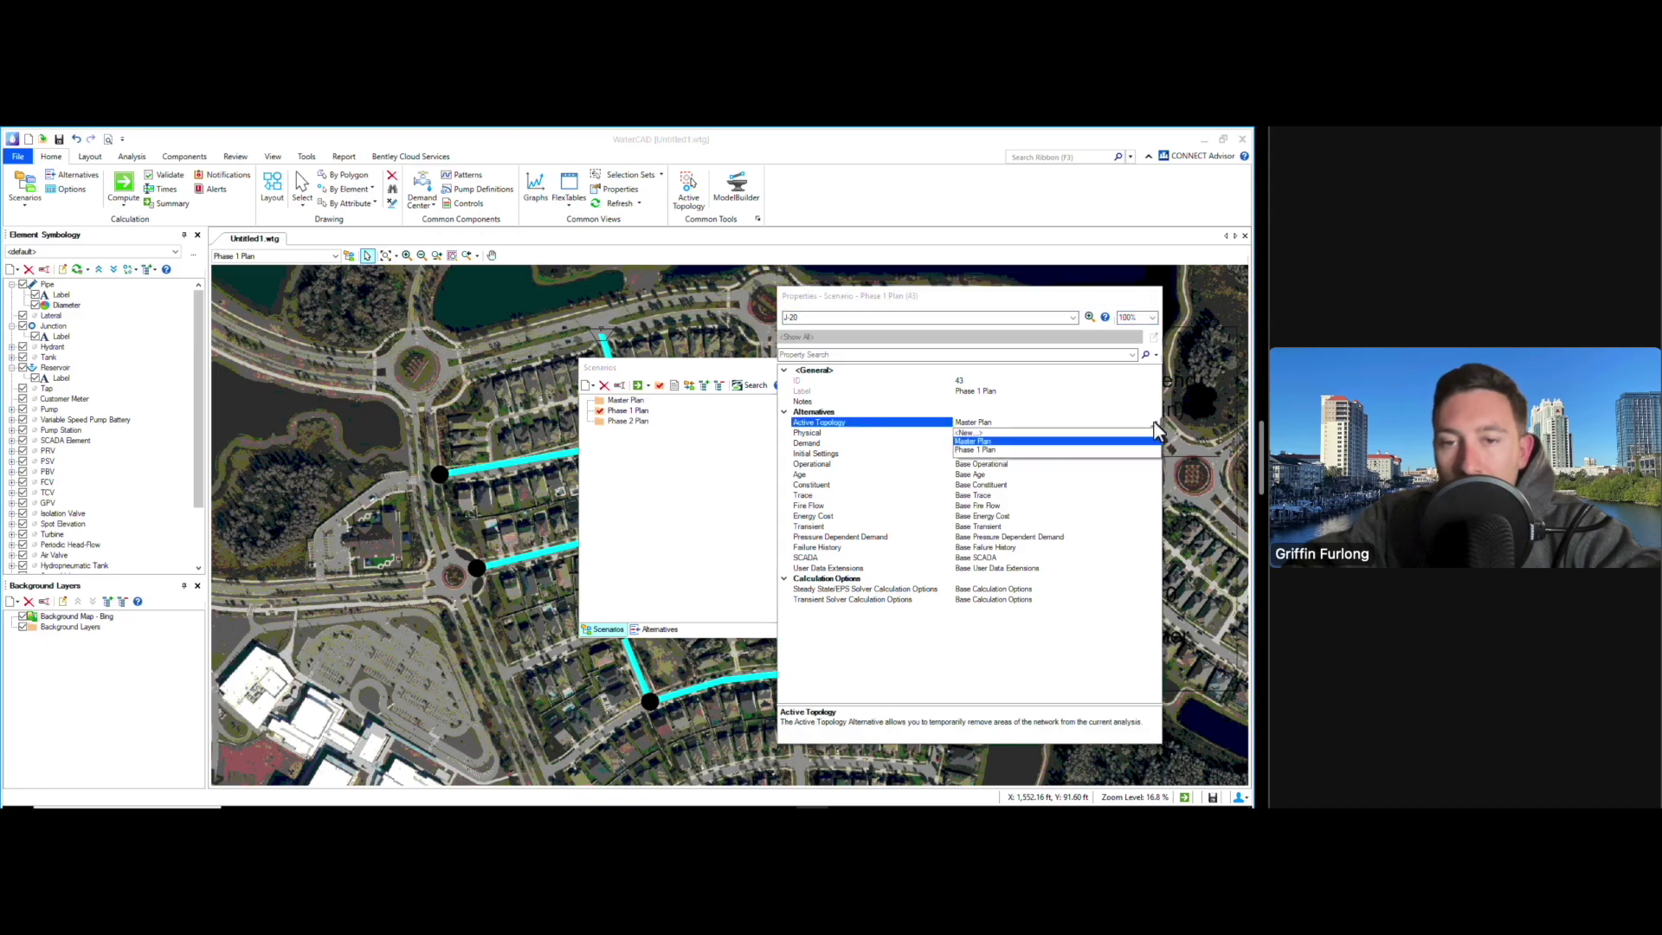
pyautogui.click(994, 451)
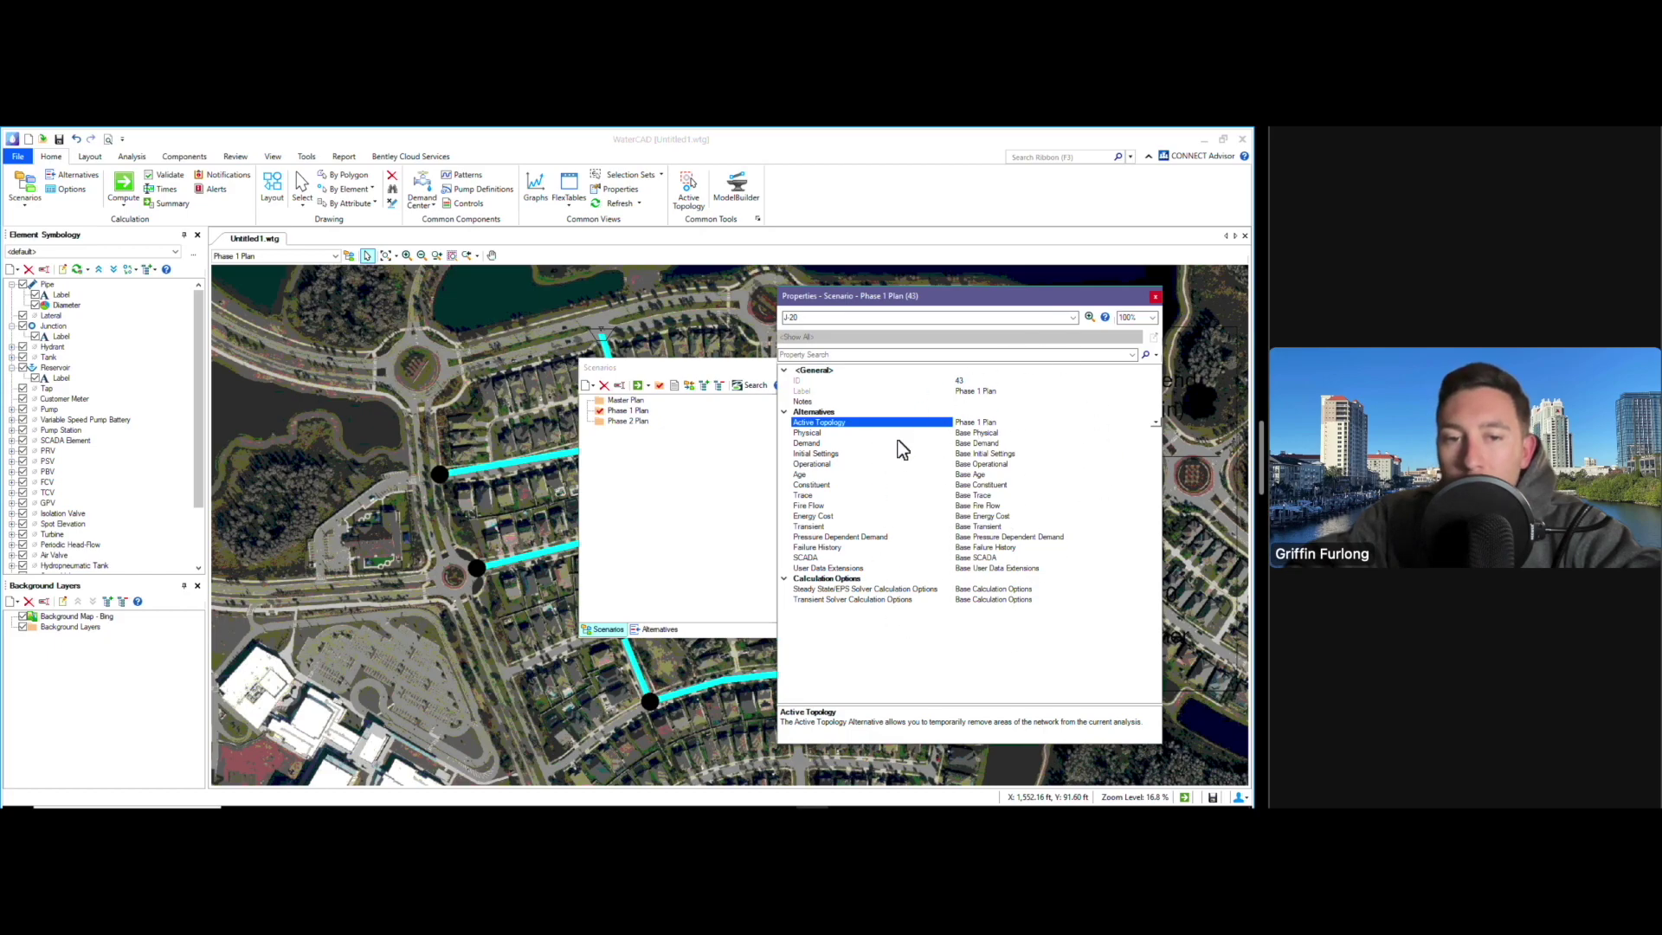
pyautogui.click(1155, 296)
pyautogui.click(870, 369)
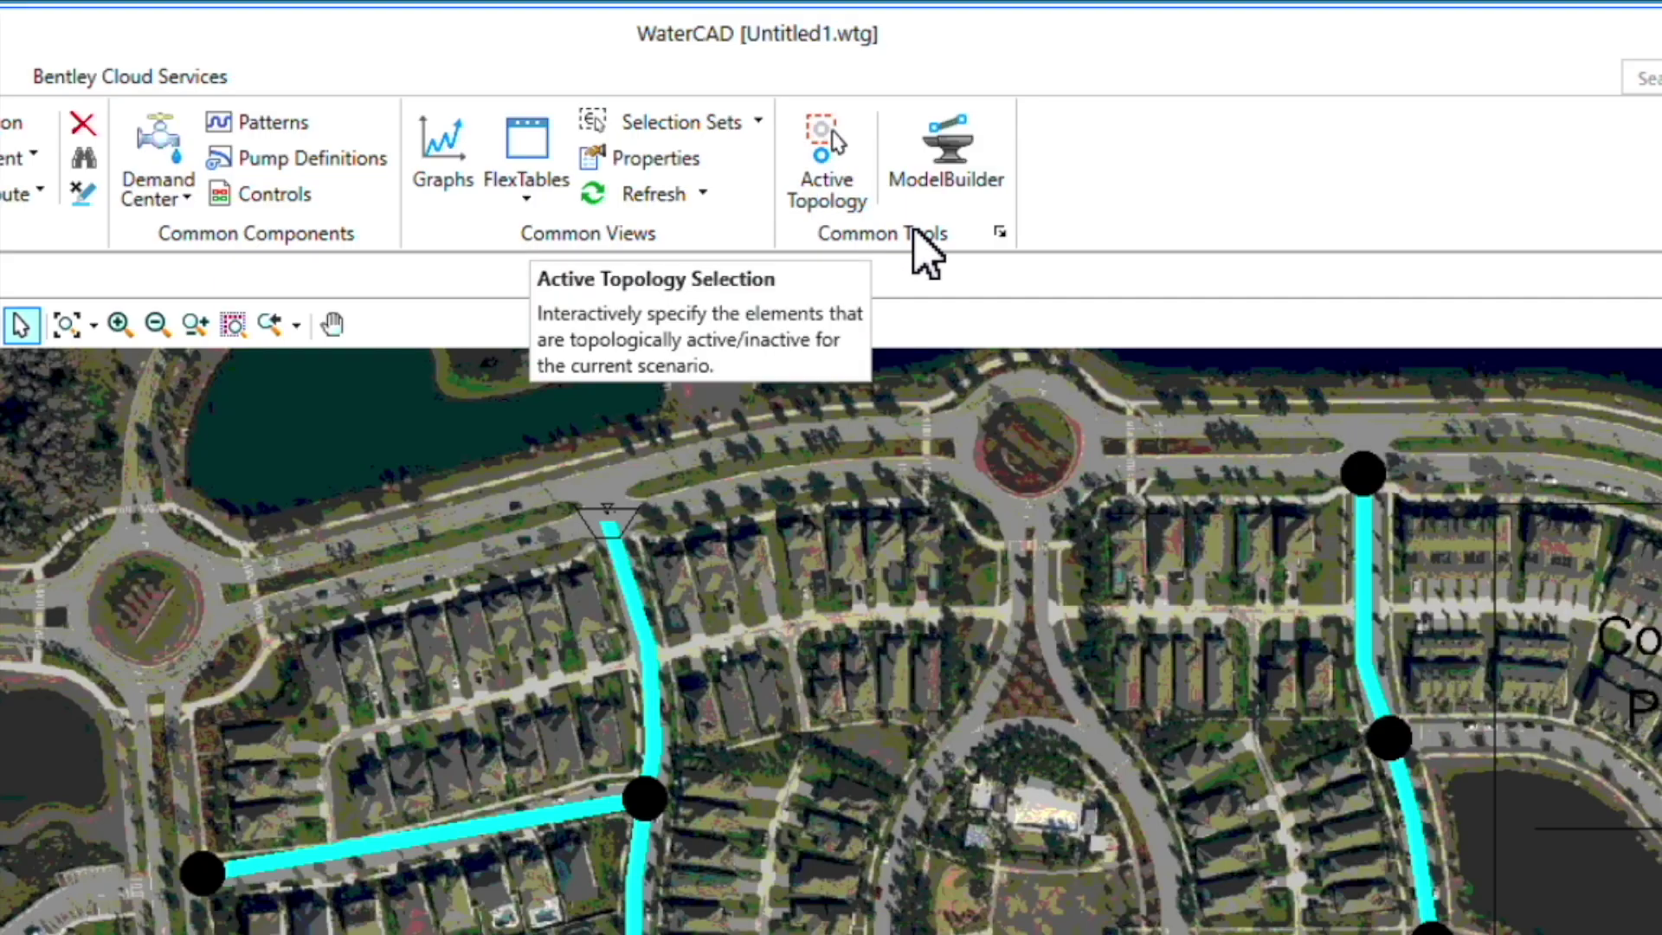
# Make 17 eastern and central pipes and junctions inactive in Phase 1 Plan, then hide the aerial imagery
pyautogui.click(696, 191)
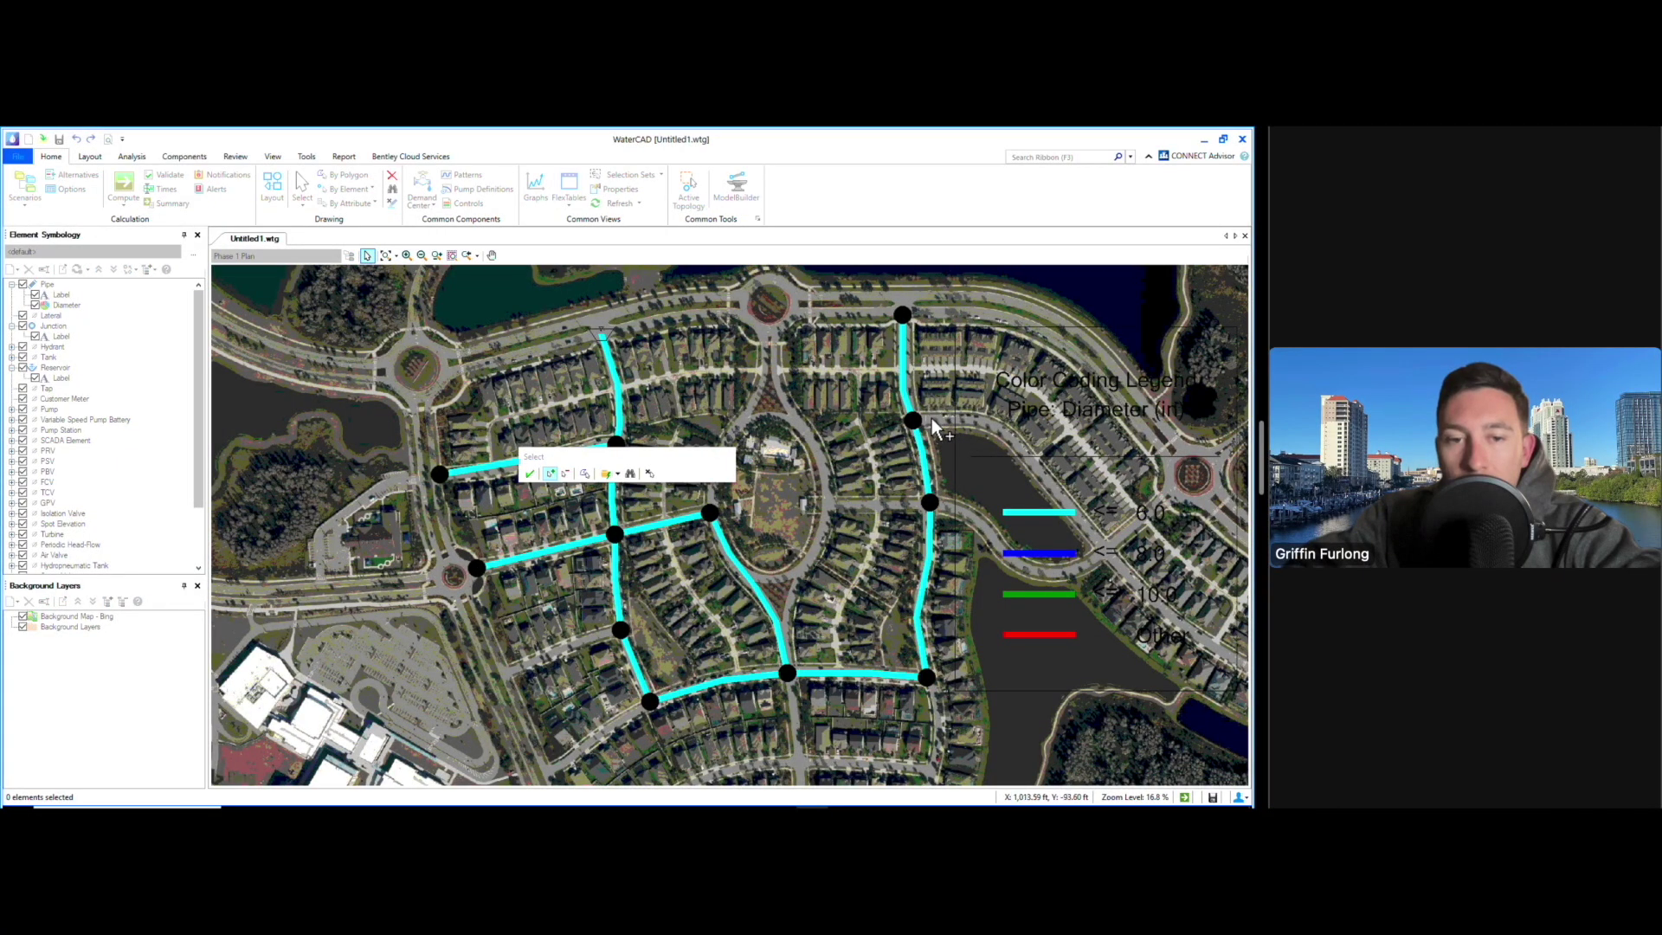
pyautogui.moveTo(636, 467); pyautogui.dragTo(764, 378)
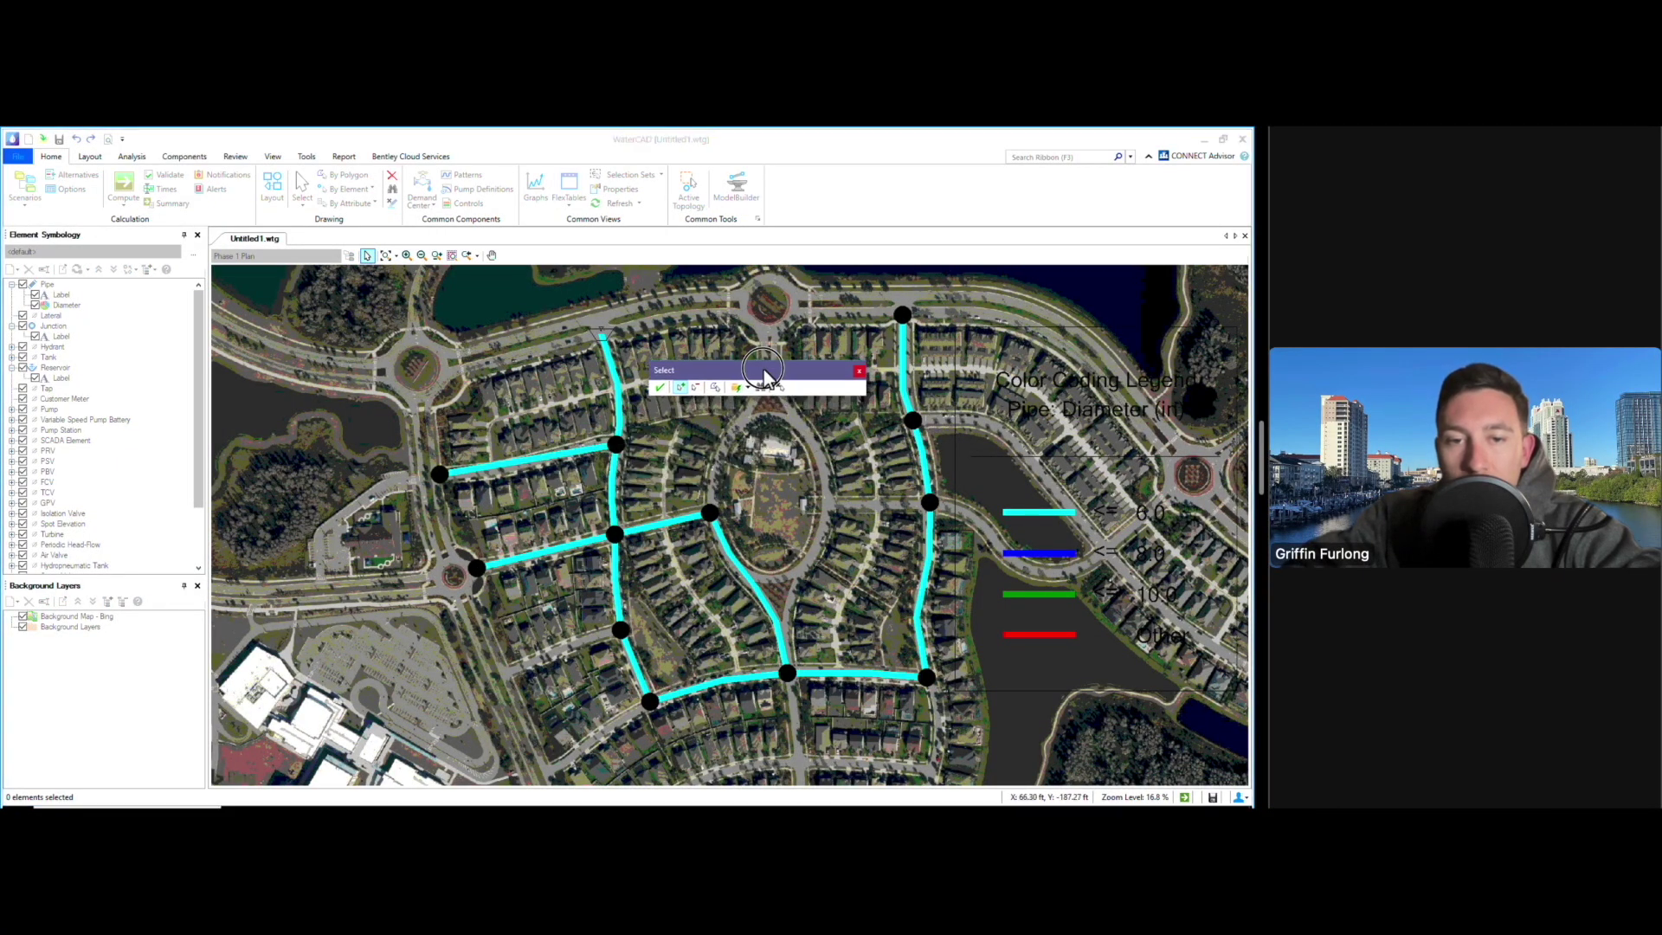
pyautogui.moveTo(963, 688); pyautogui.dragTo(875, 298)
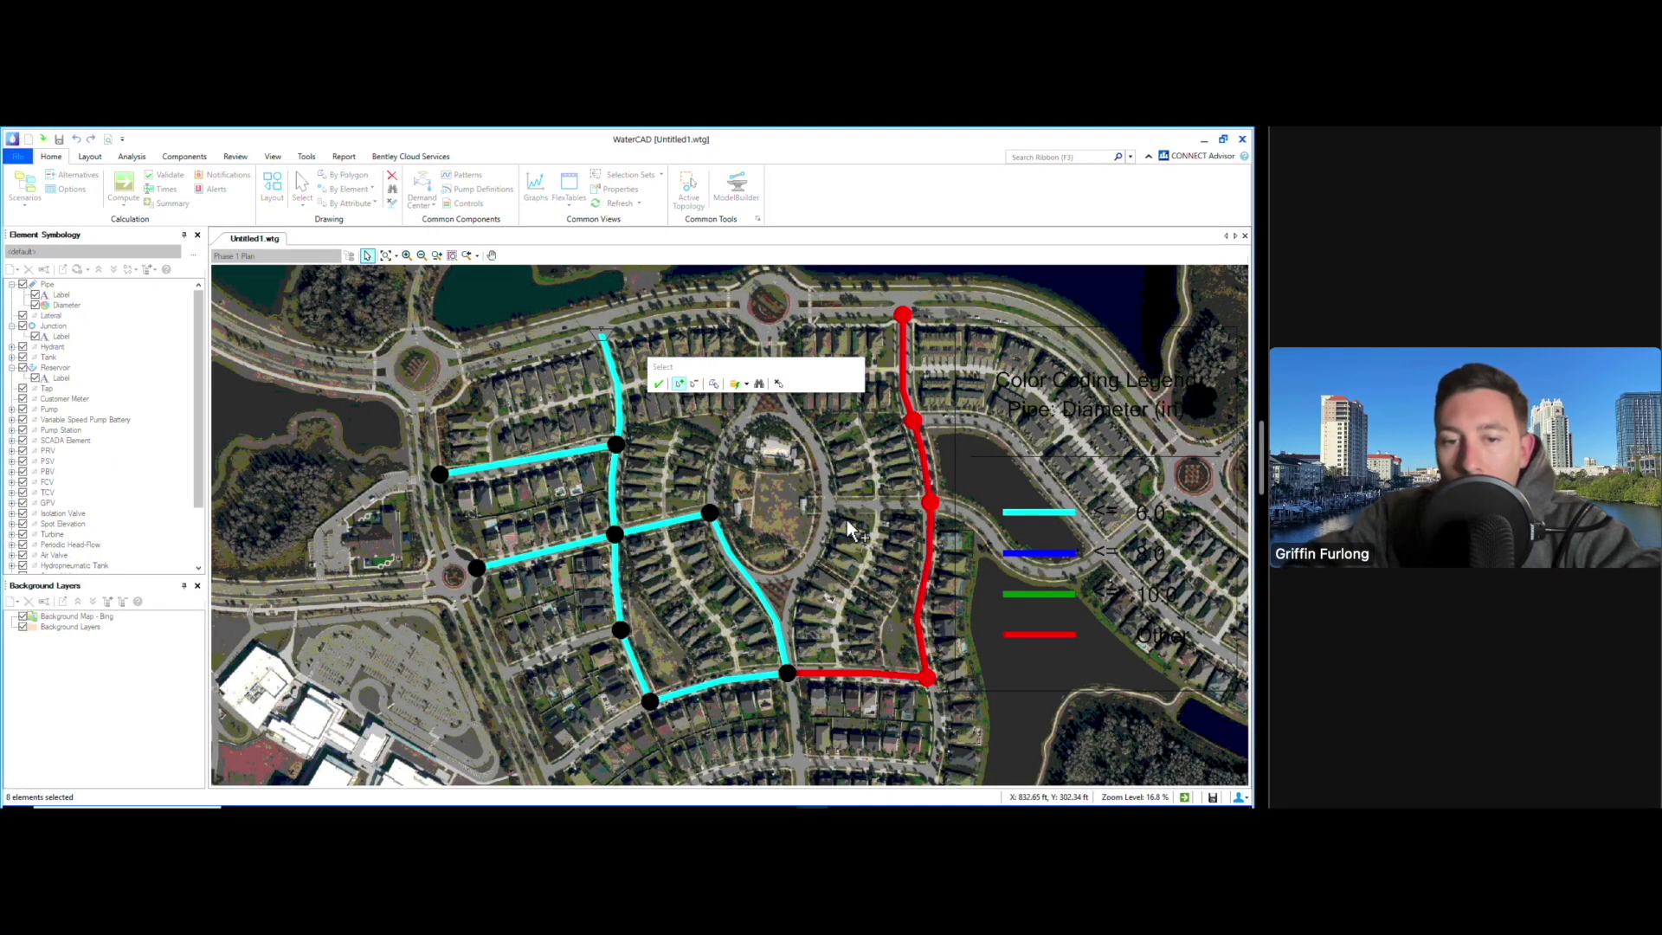
pyautogui.moveTo(678, 495)
pyautogui.mouseDown()
pyautogui.moveTo(719, 710)
pyautogui.moveTo(585, 594)
pyautogui.mouseUp()
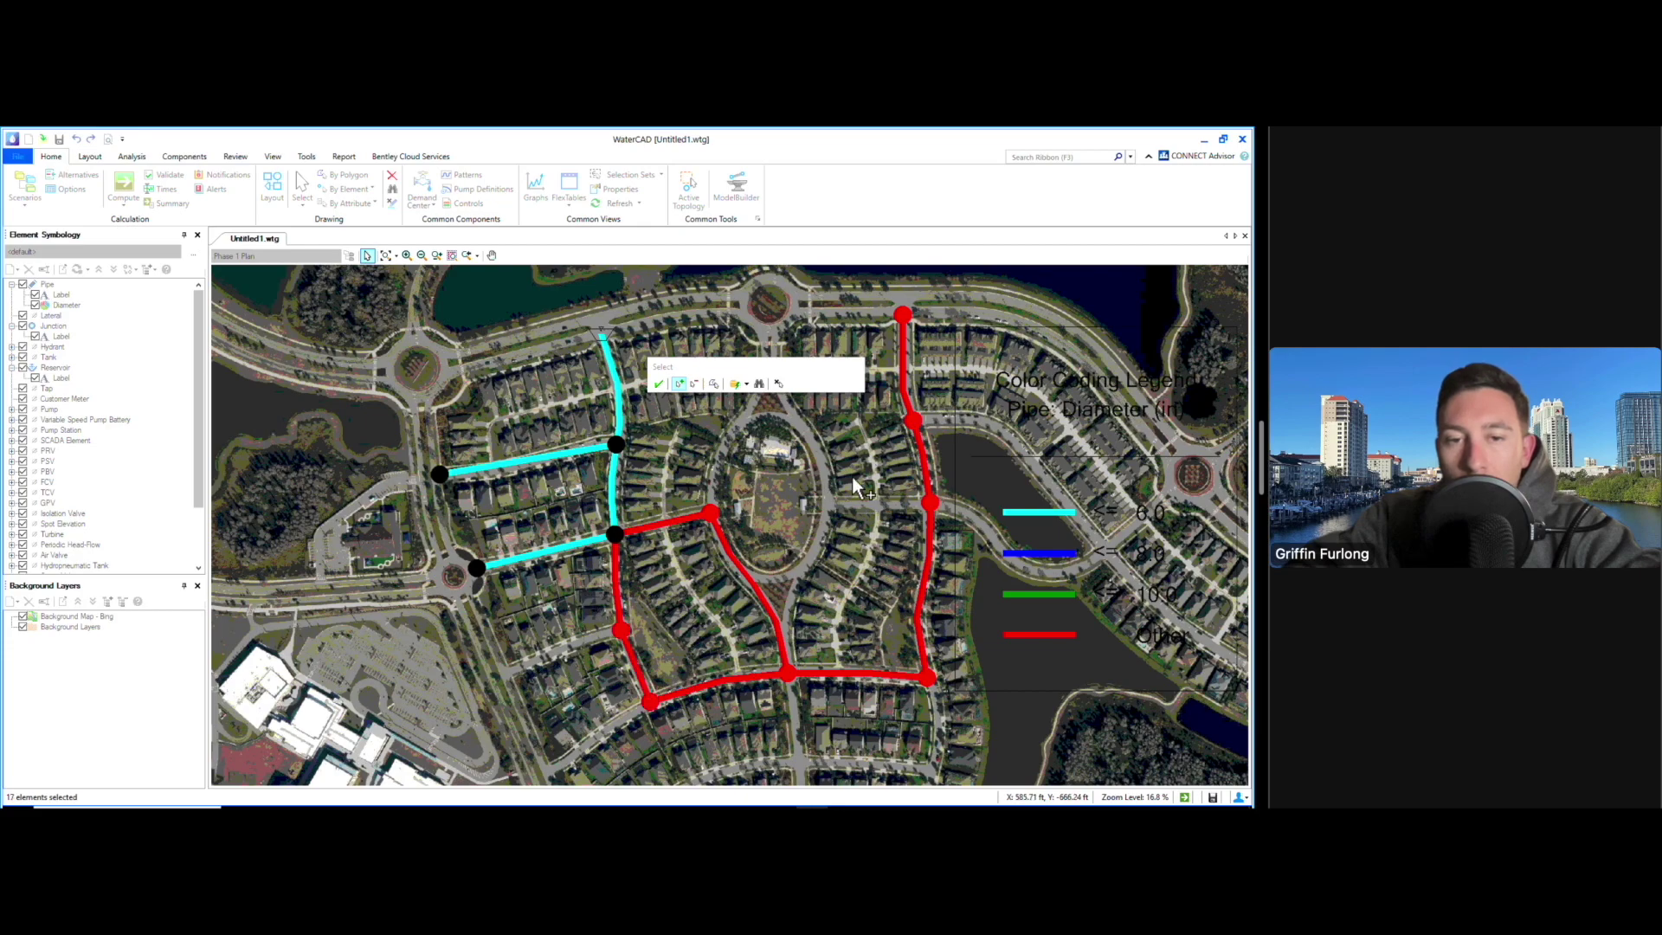
pyautogui.click(658, 386)
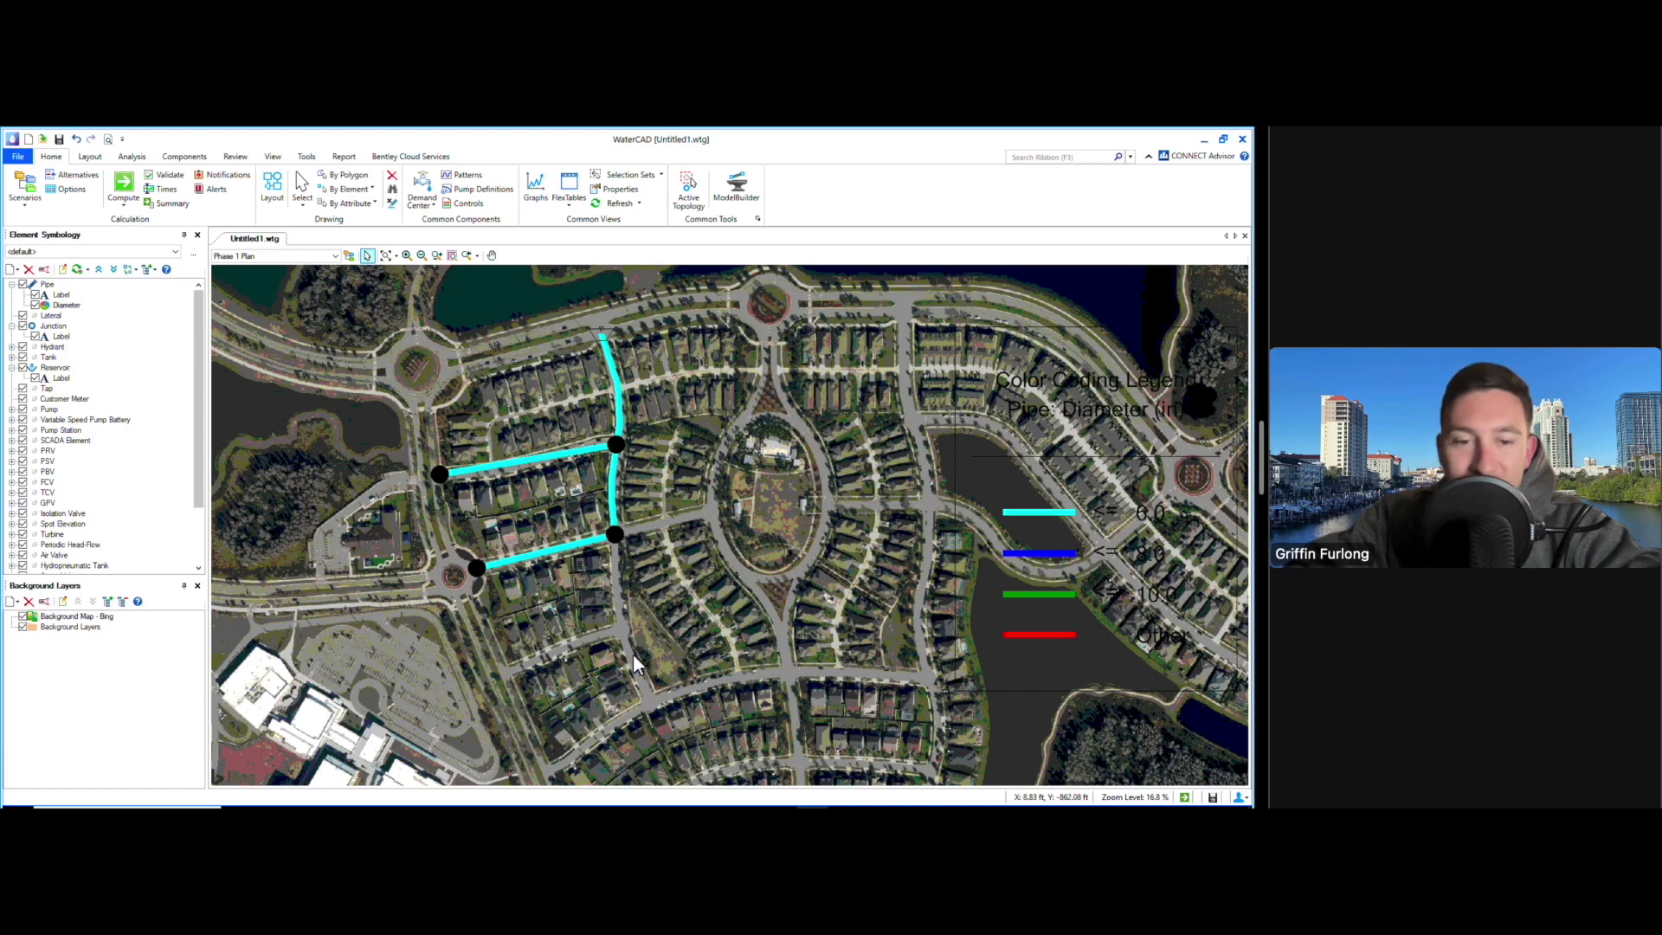
pyautogui.click(24, 617)
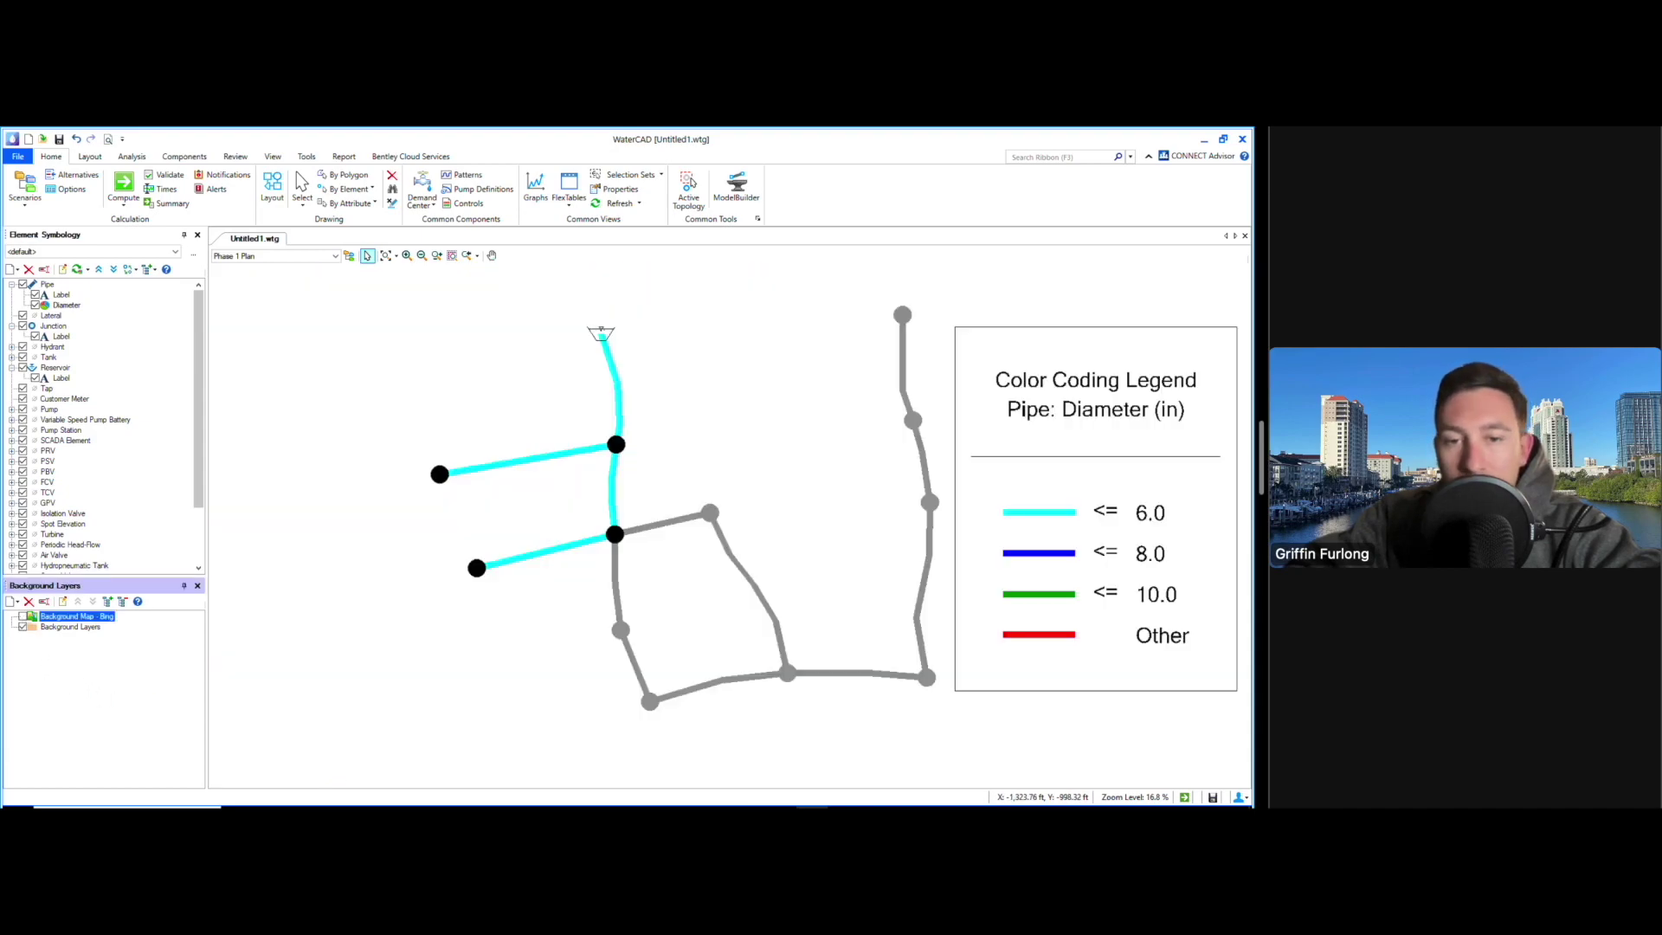
# Turn off the Background Map - Bing layer and bring up the Pipe FlexTable
pyautogui.click(825, 485)
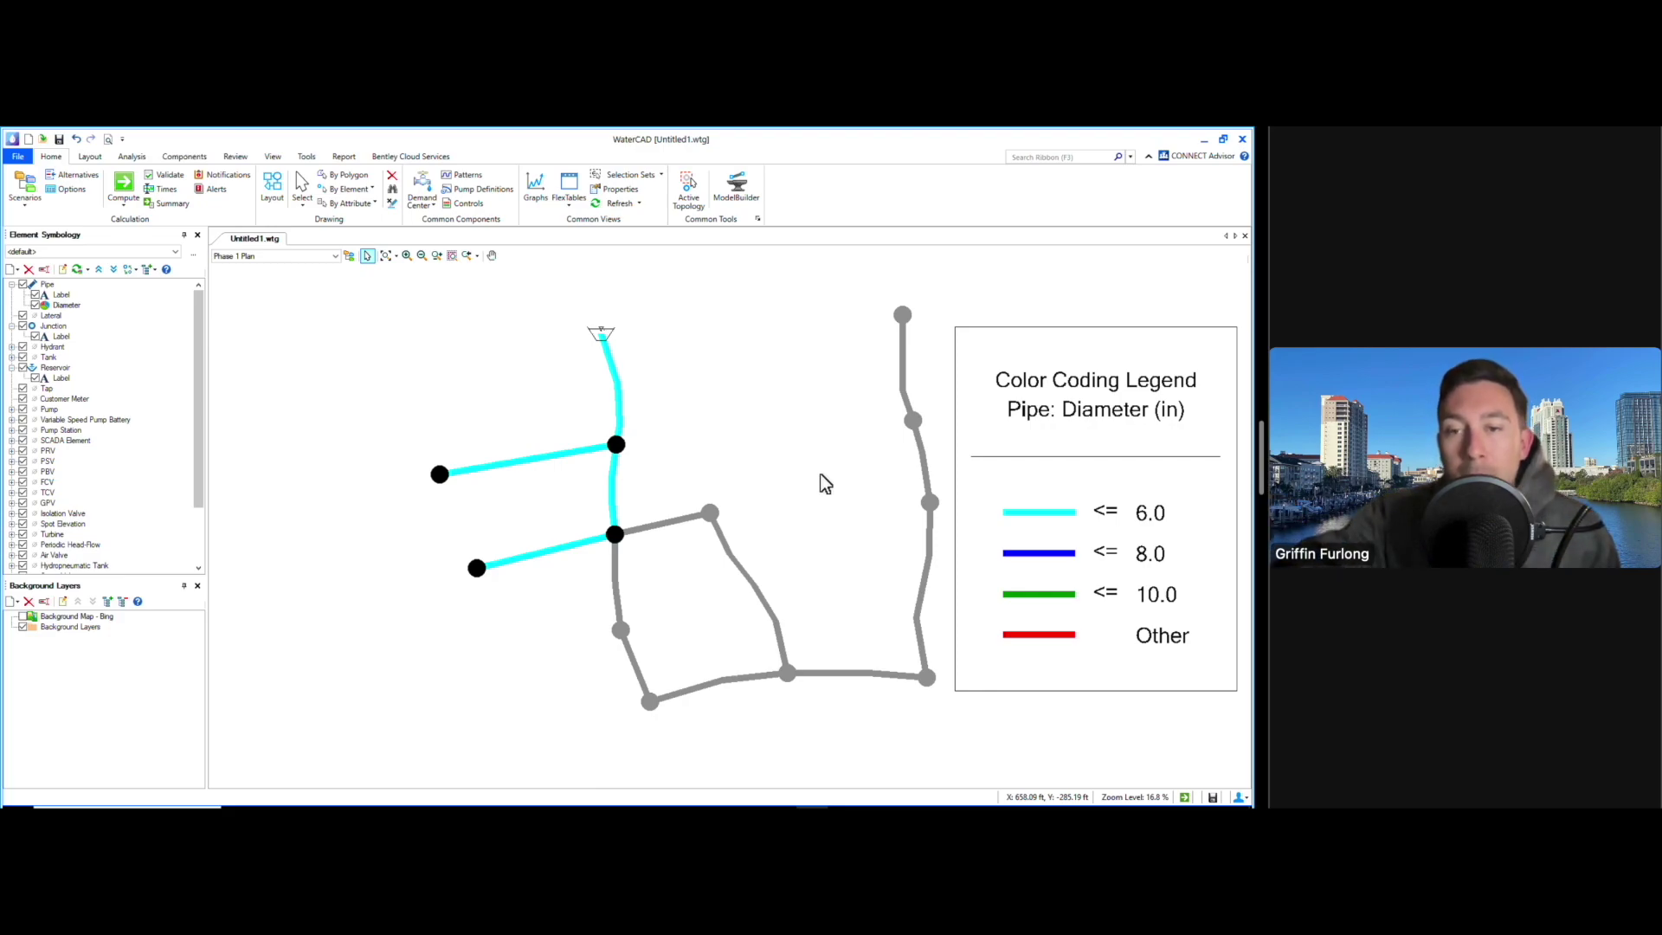
pyautogui.click(570, 206)
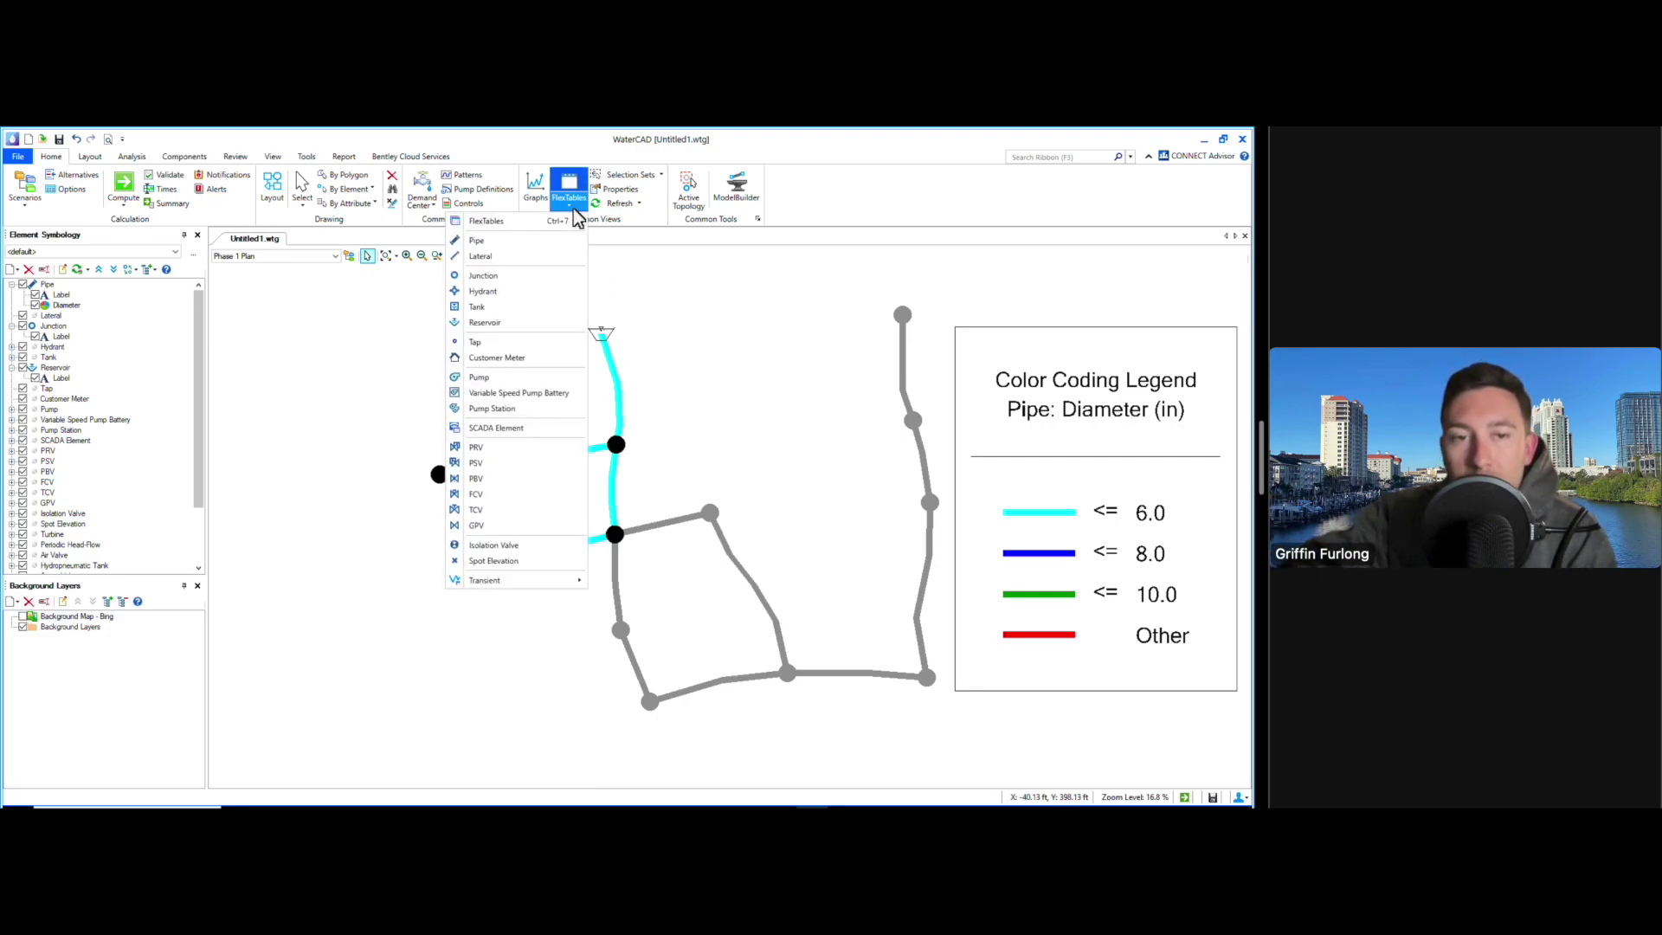
pyautogui.click(489, 241)
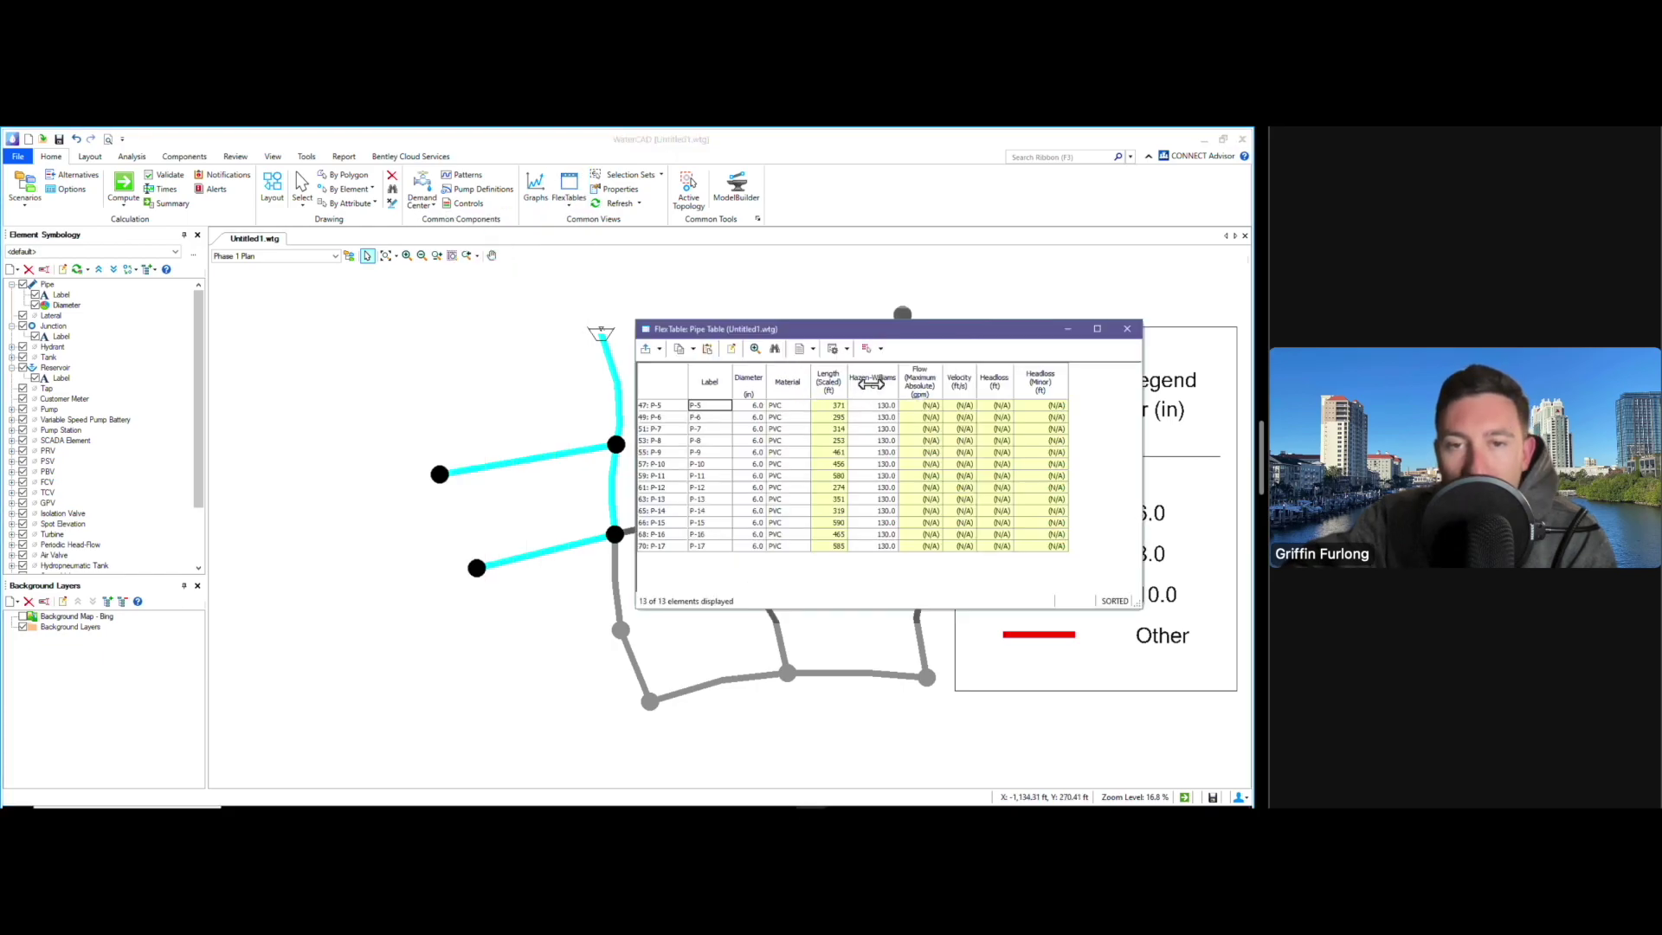
# Add an Active Topology 'Is Active?' column to the pipe table, review it, and close it
pyautogui.rightClick(1043, 383)
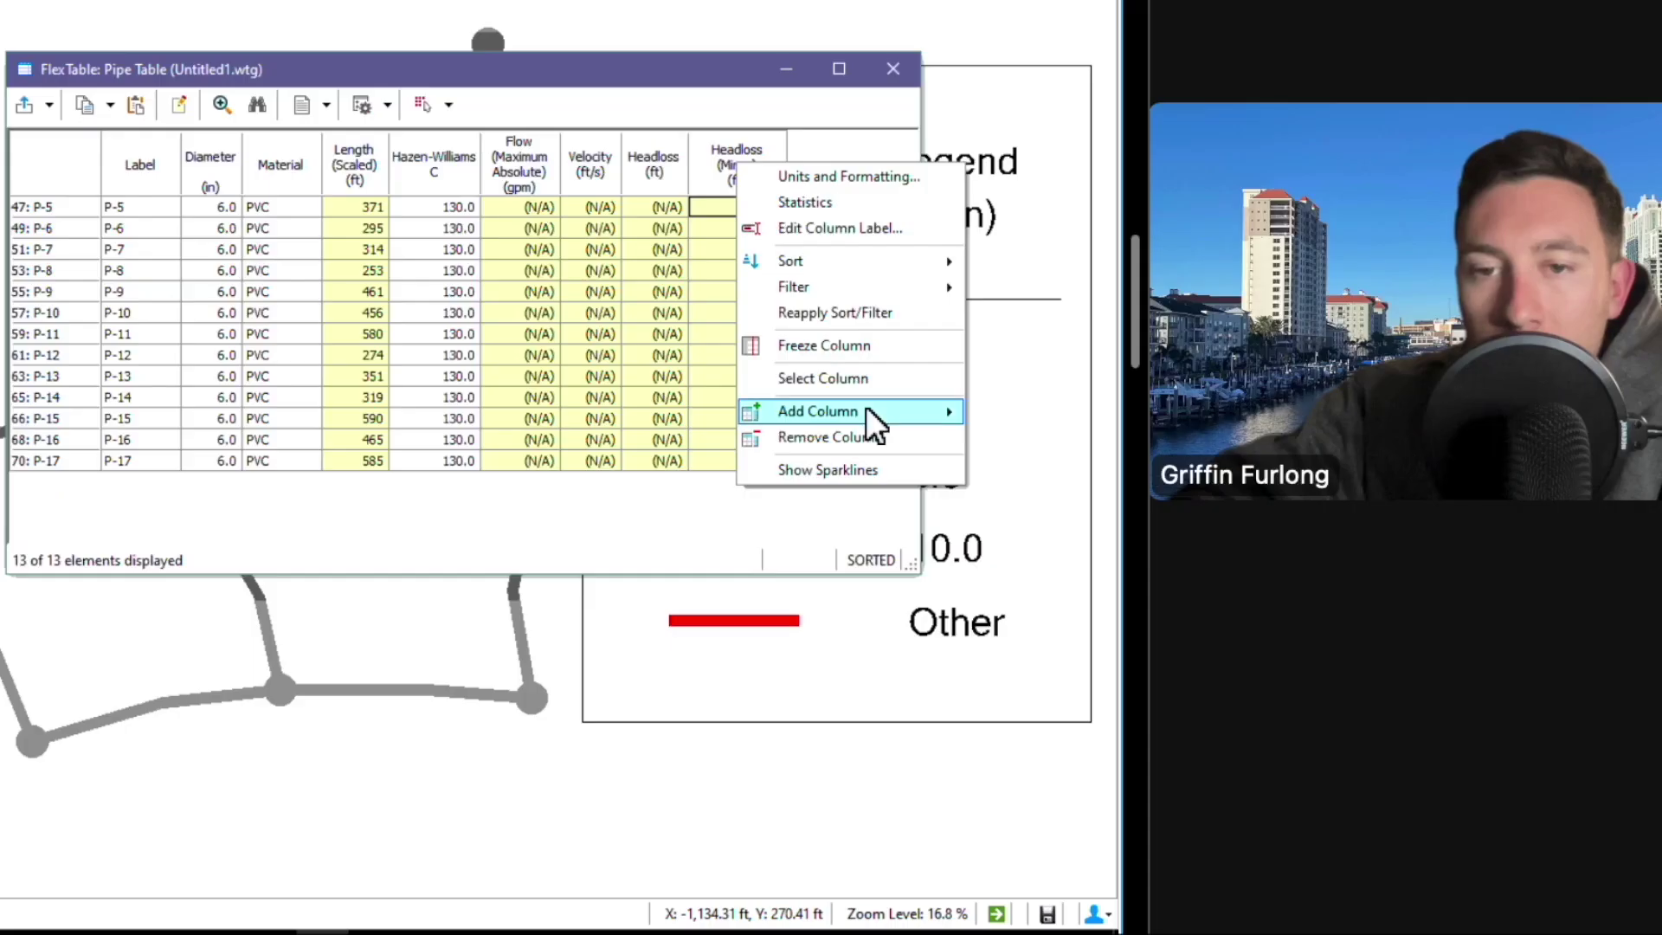
pyautogui.moveTo(1111, 516)
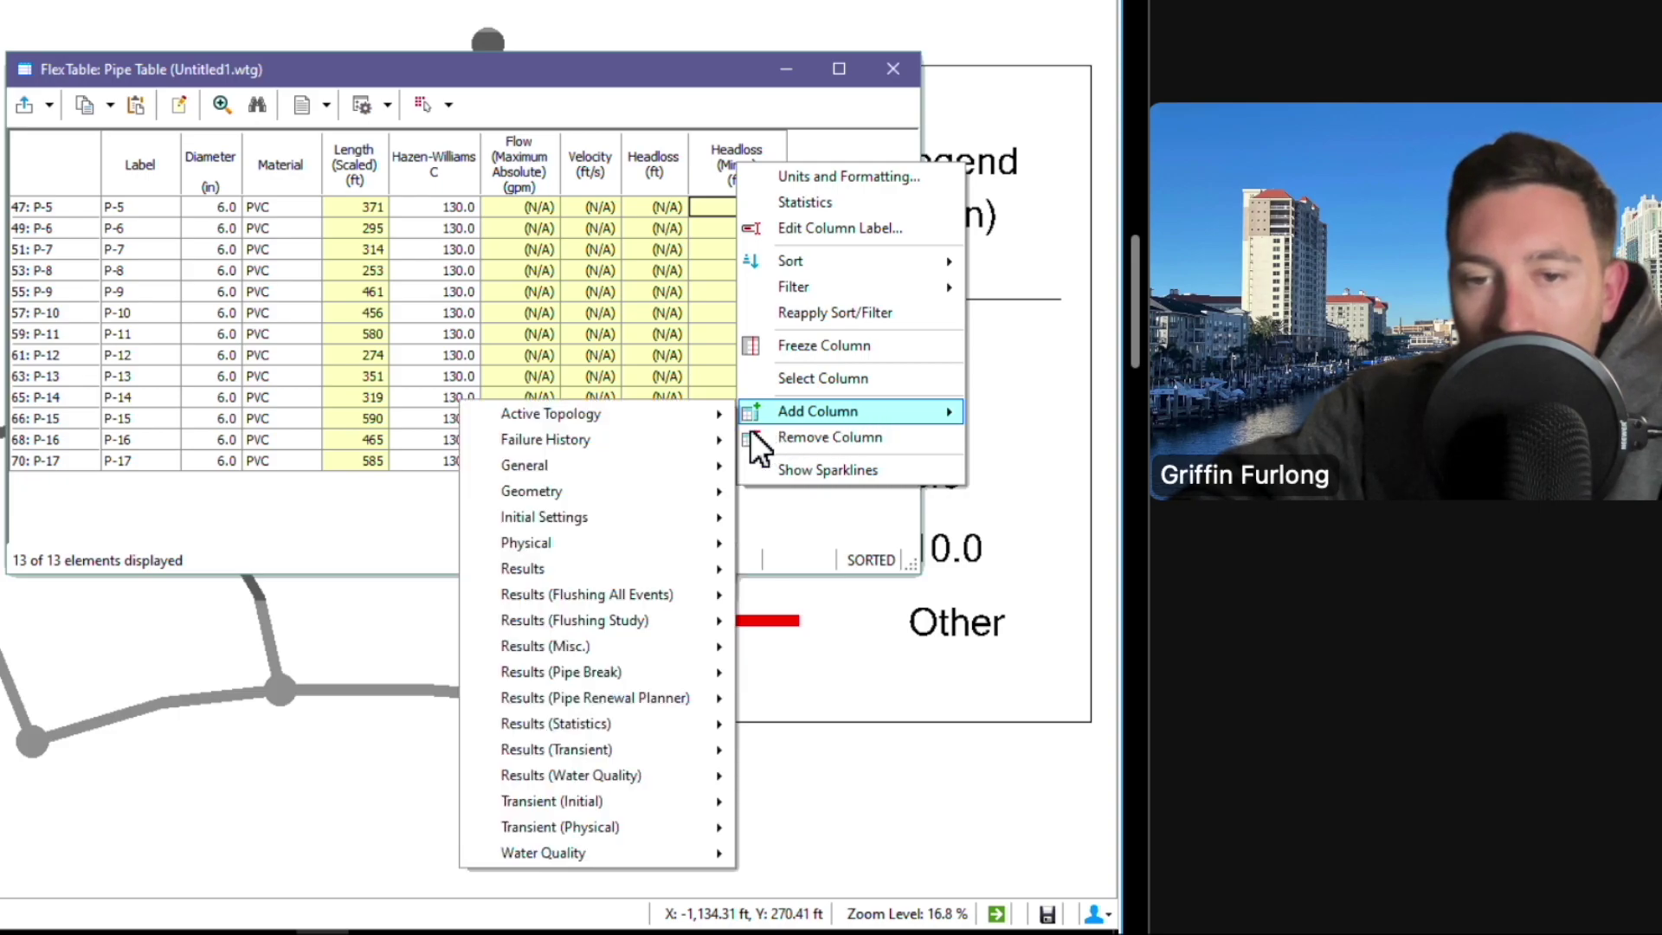
pyautogui.moveTo(644, 416)
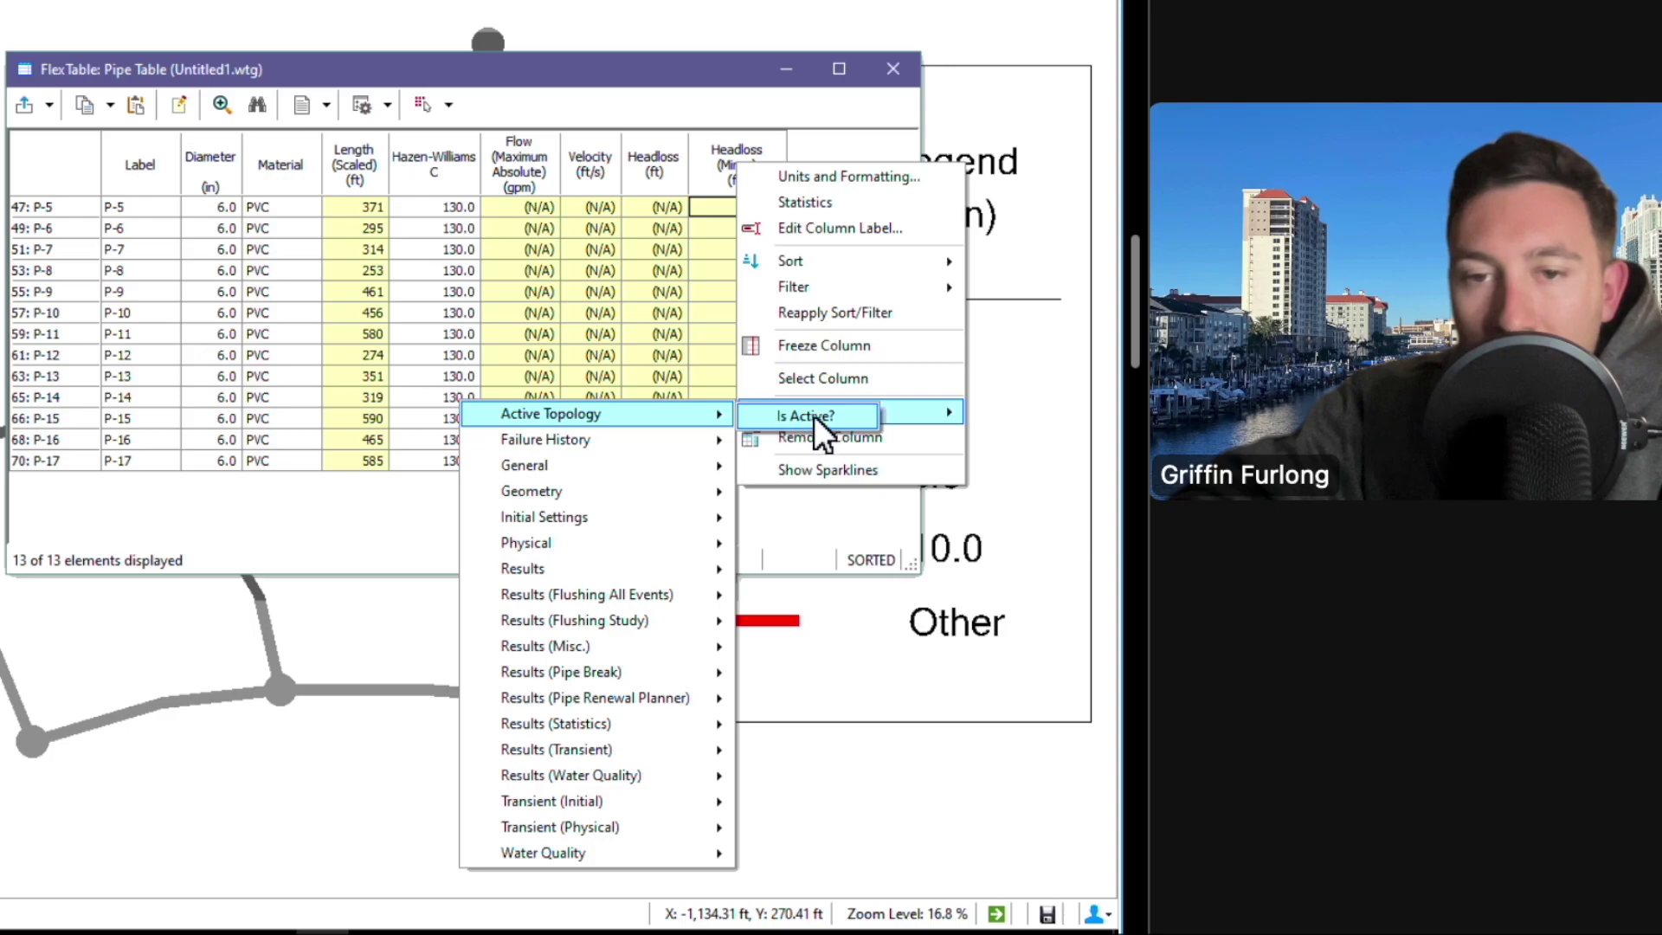
pyautogui.click(834, 418)
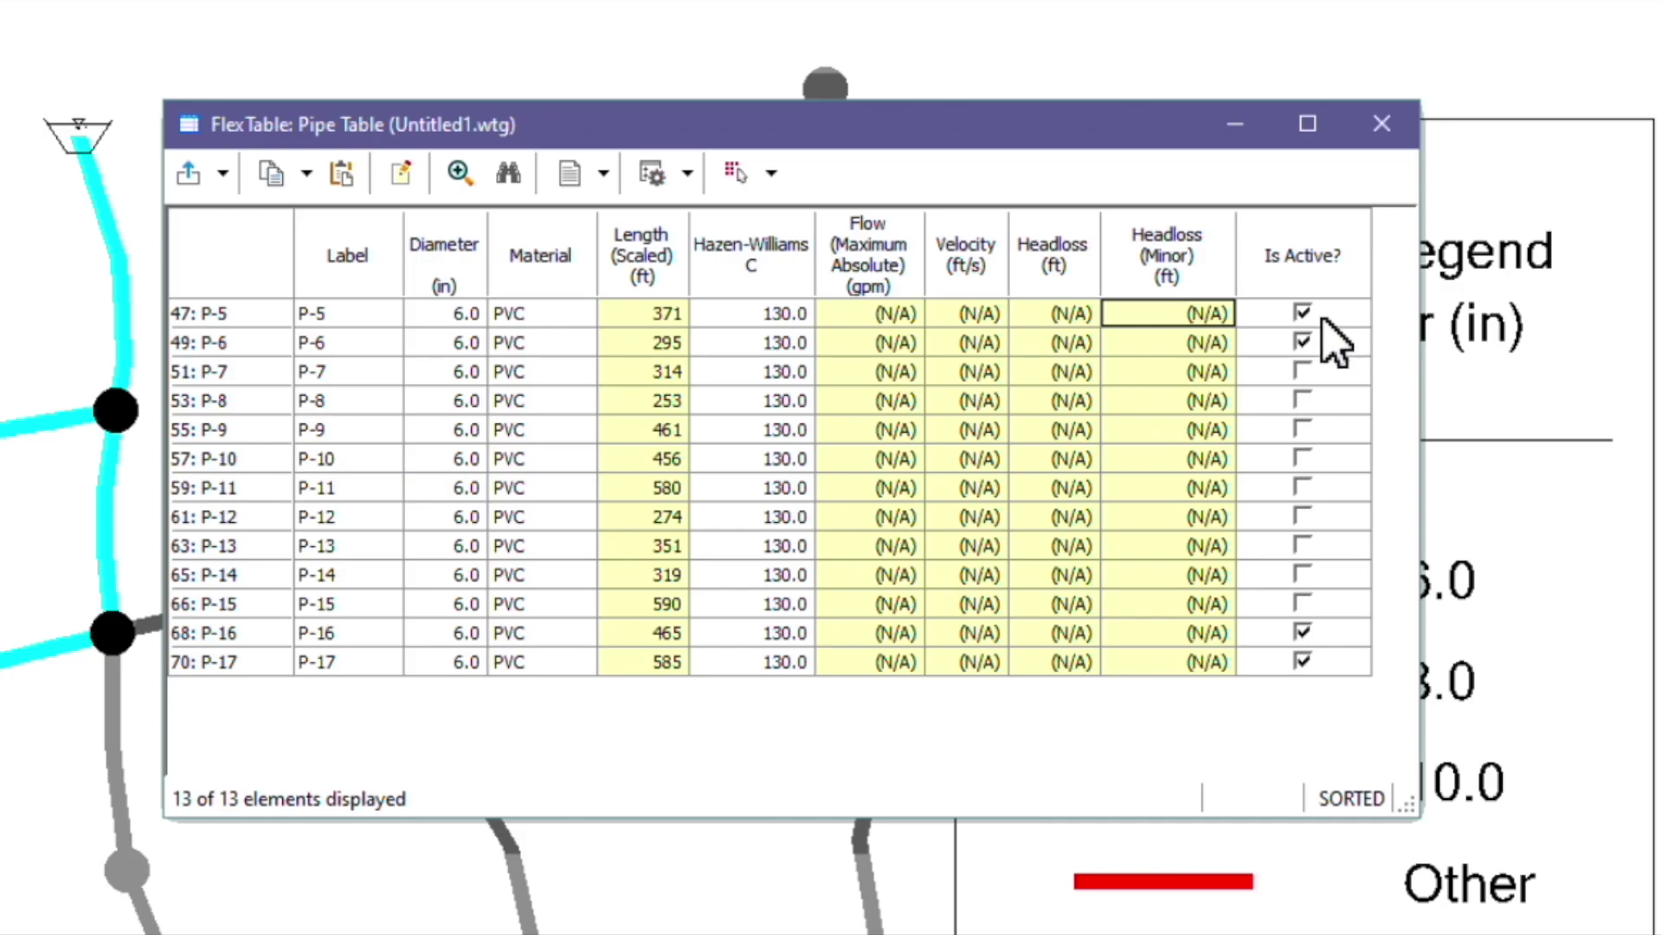
pyautogui.moveTo(1078, 139); pyautogui.dragTo(1125, 139)
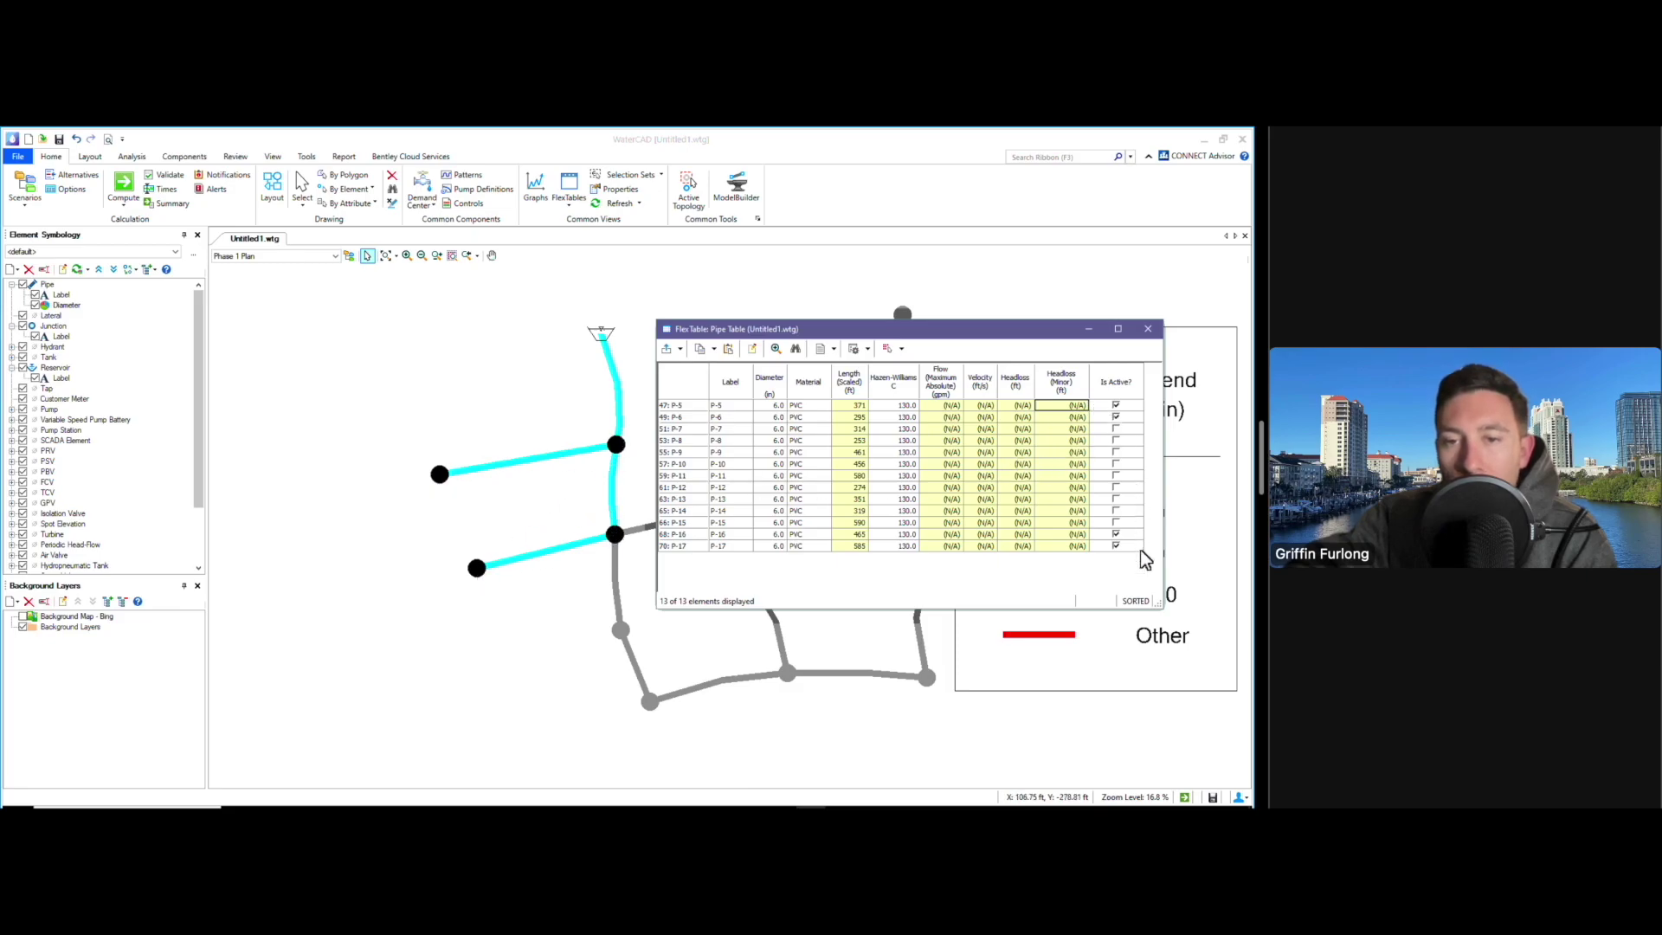
pyautogui.click(1148, 330)
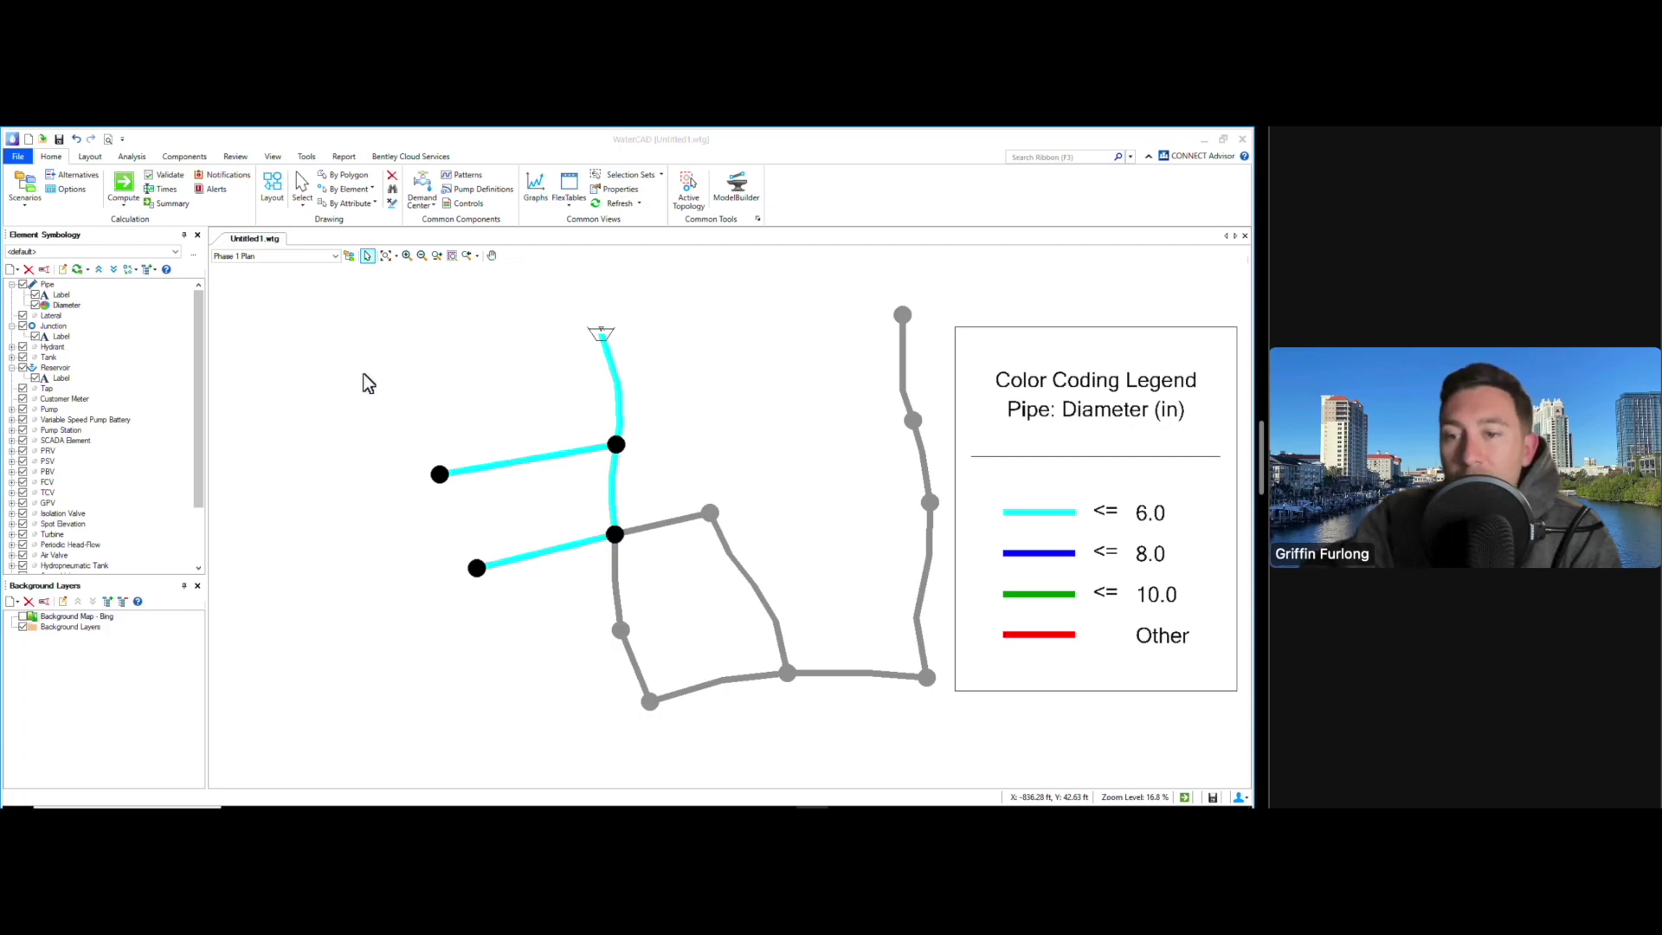
pyautogui.click(307, 258)
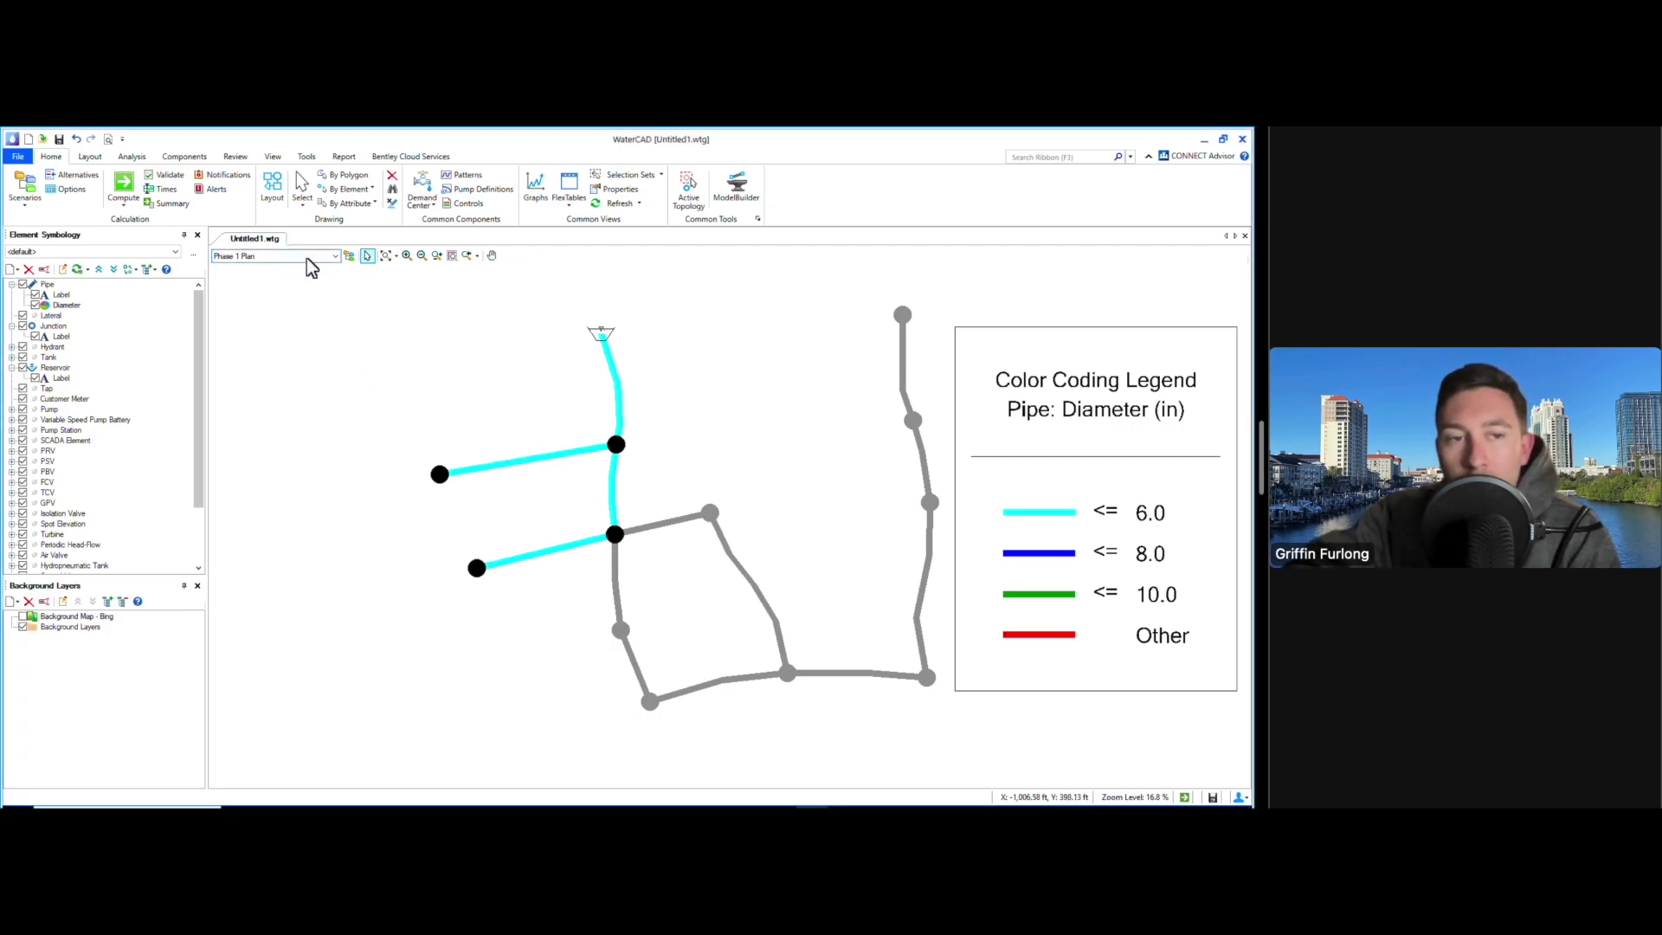
# Switch the drawing to the Master Plan scenario and bring up the Alternatives manager
pyautogui.click(298, 255)
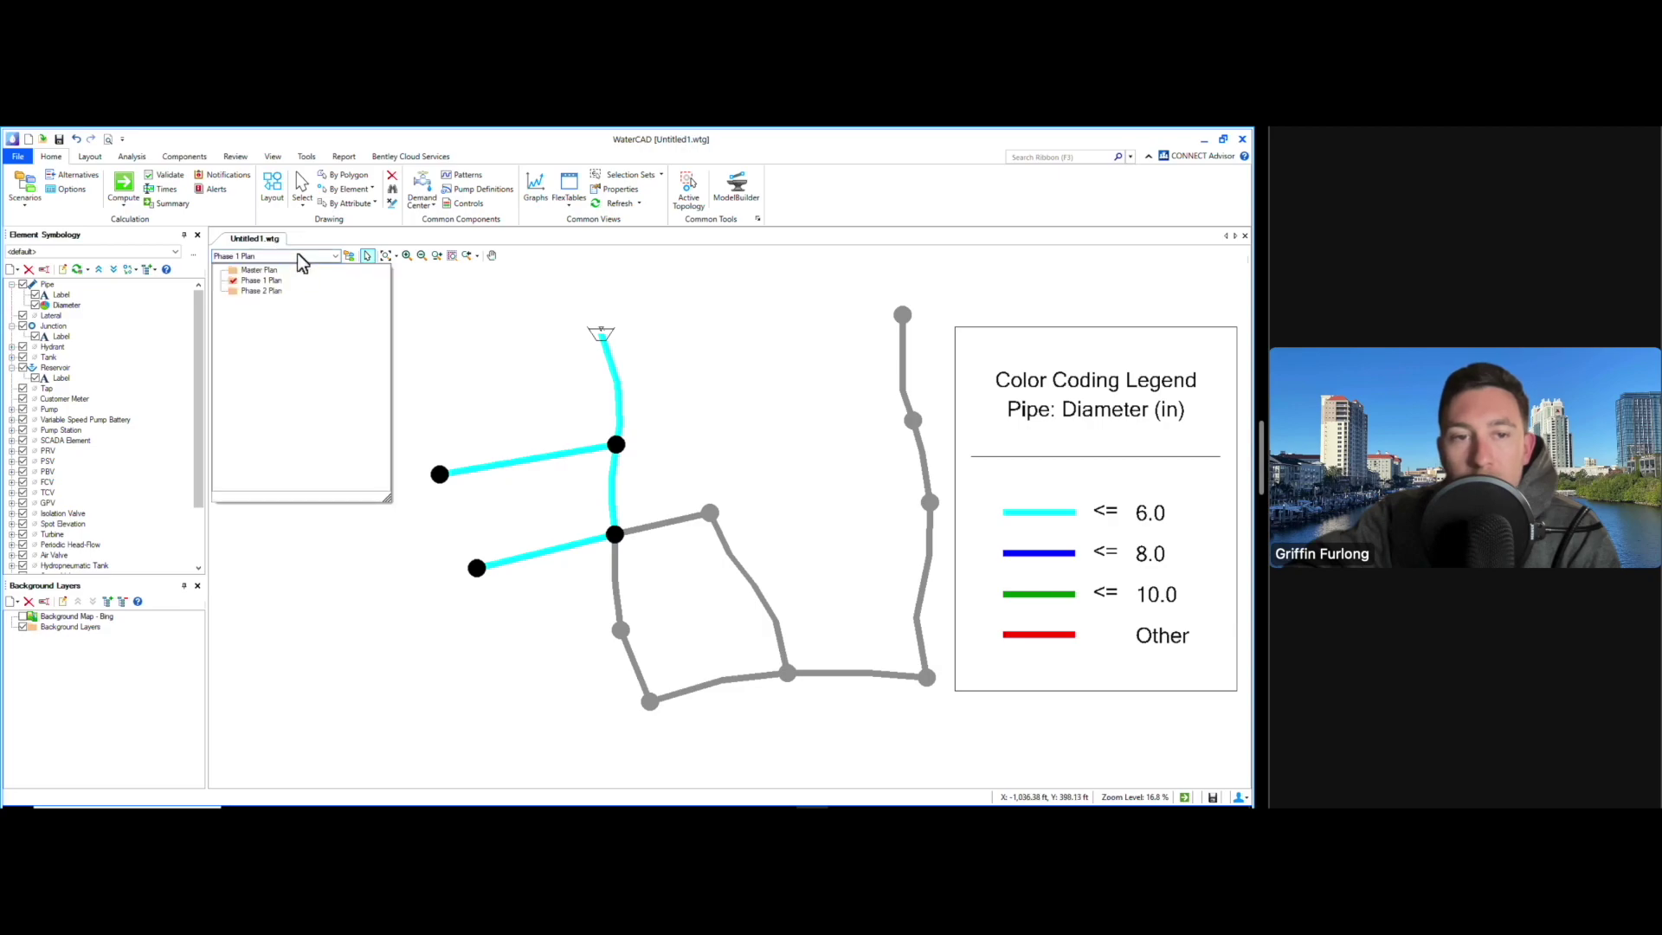
pyautogui.click(265, 272)
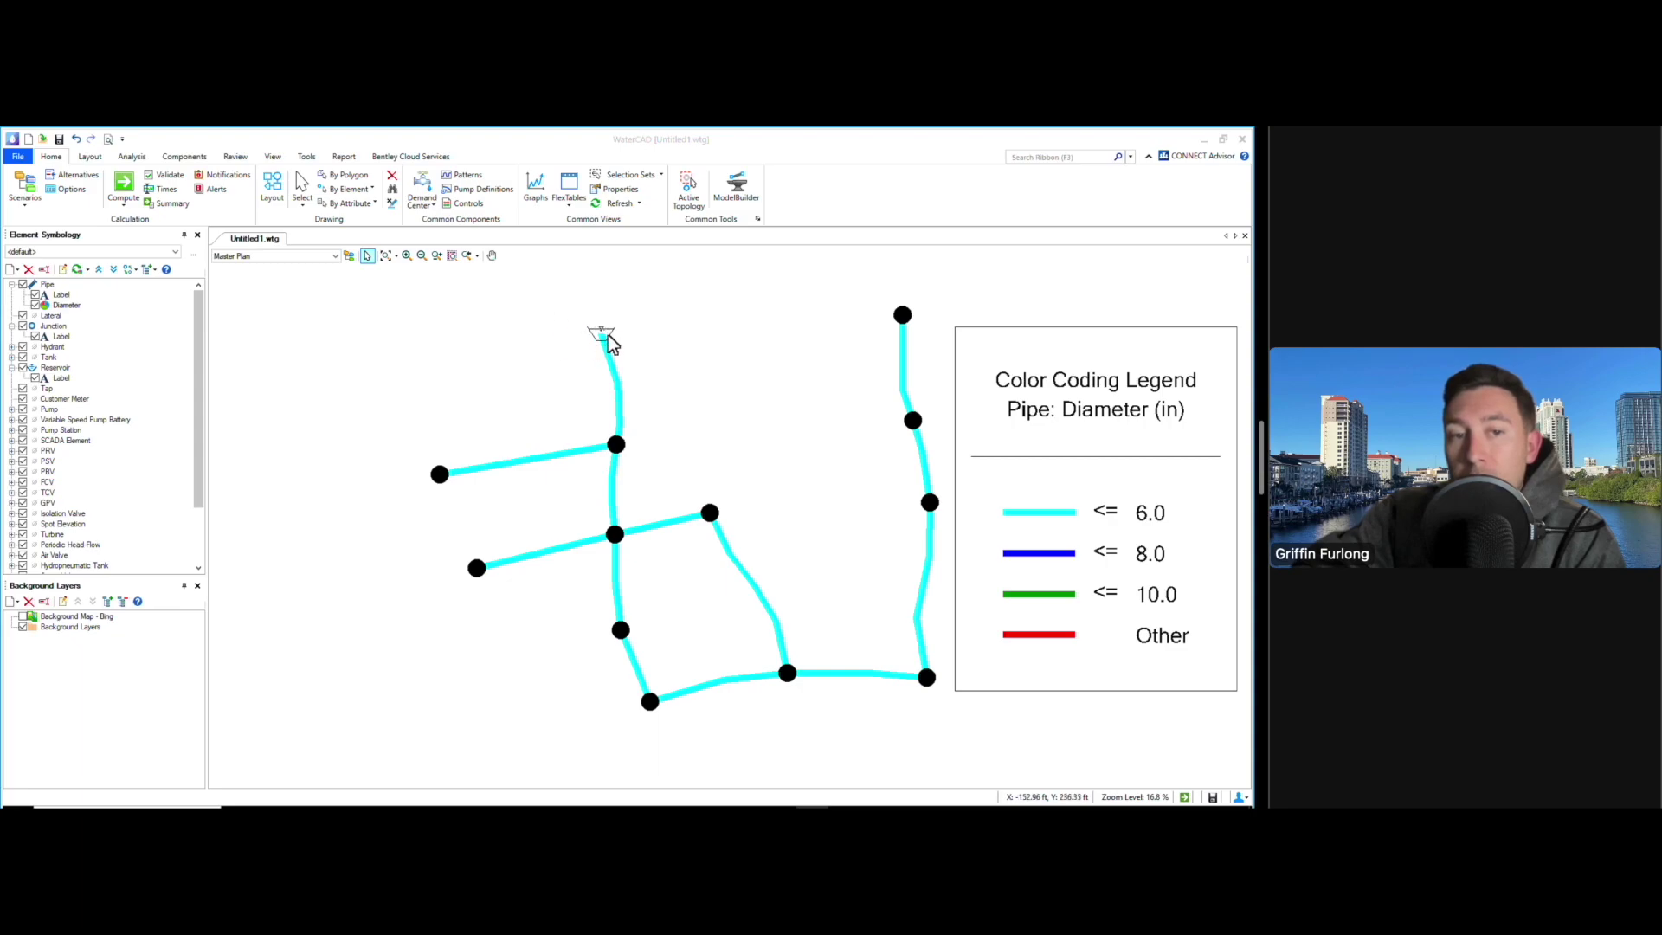
pyautogui.click(74, 175)
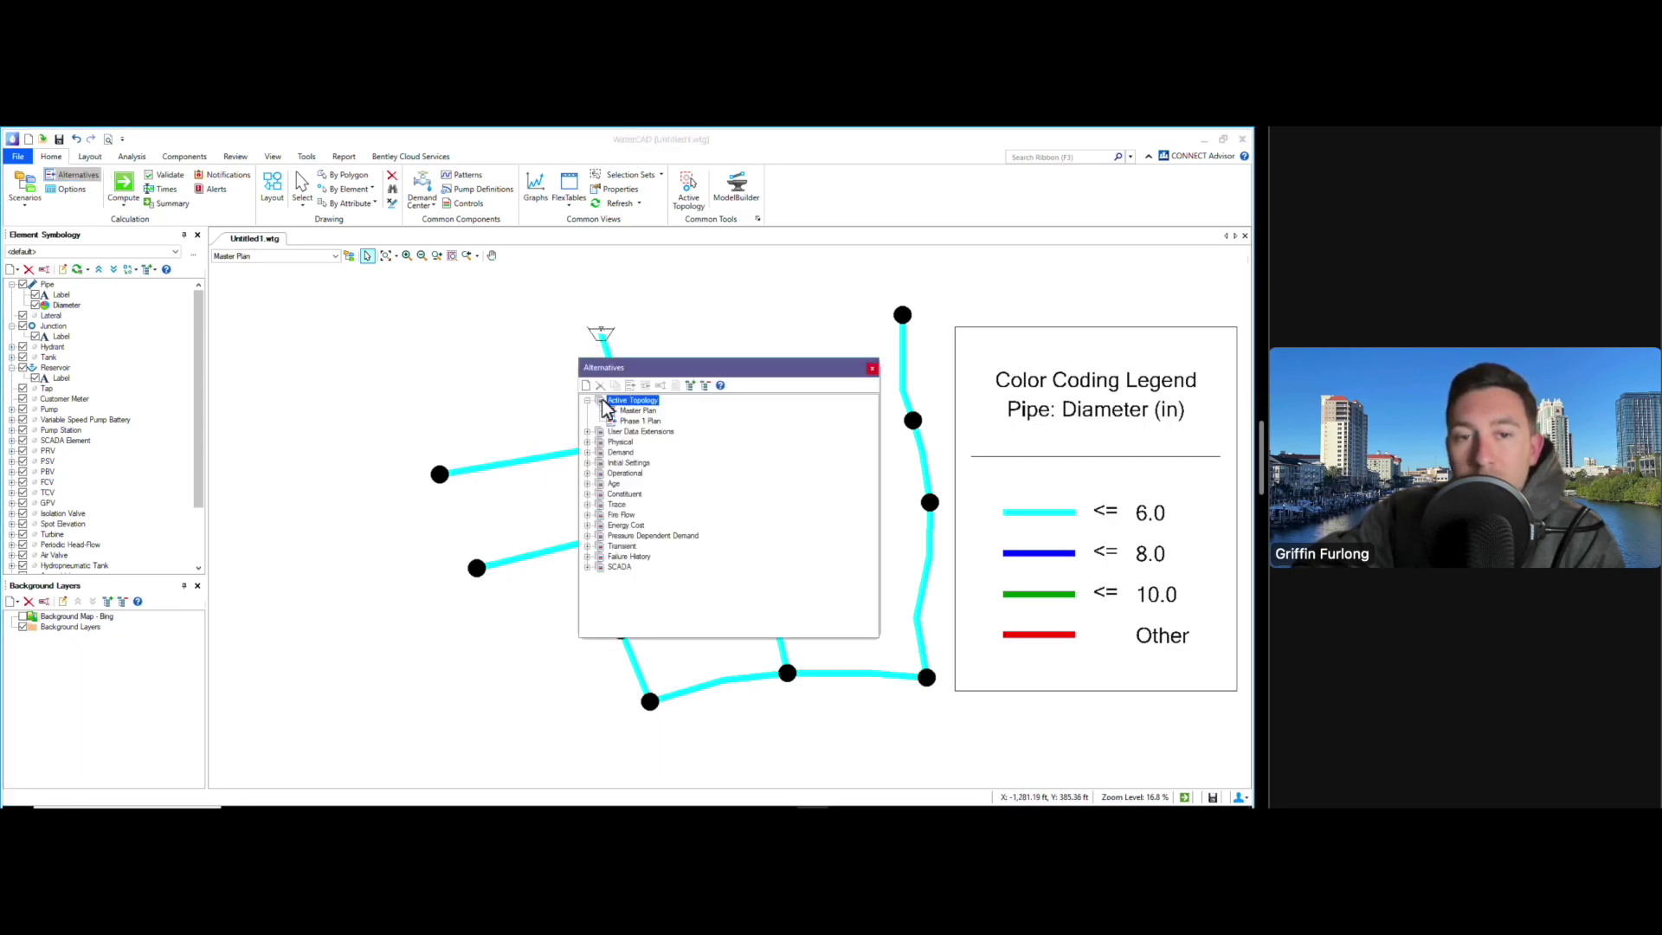
# Expand the Physical node in the Alternatives manager and select Base Physical
pyautogui.moveTo(659, 371); pyautogui.dragTo(866, 358)
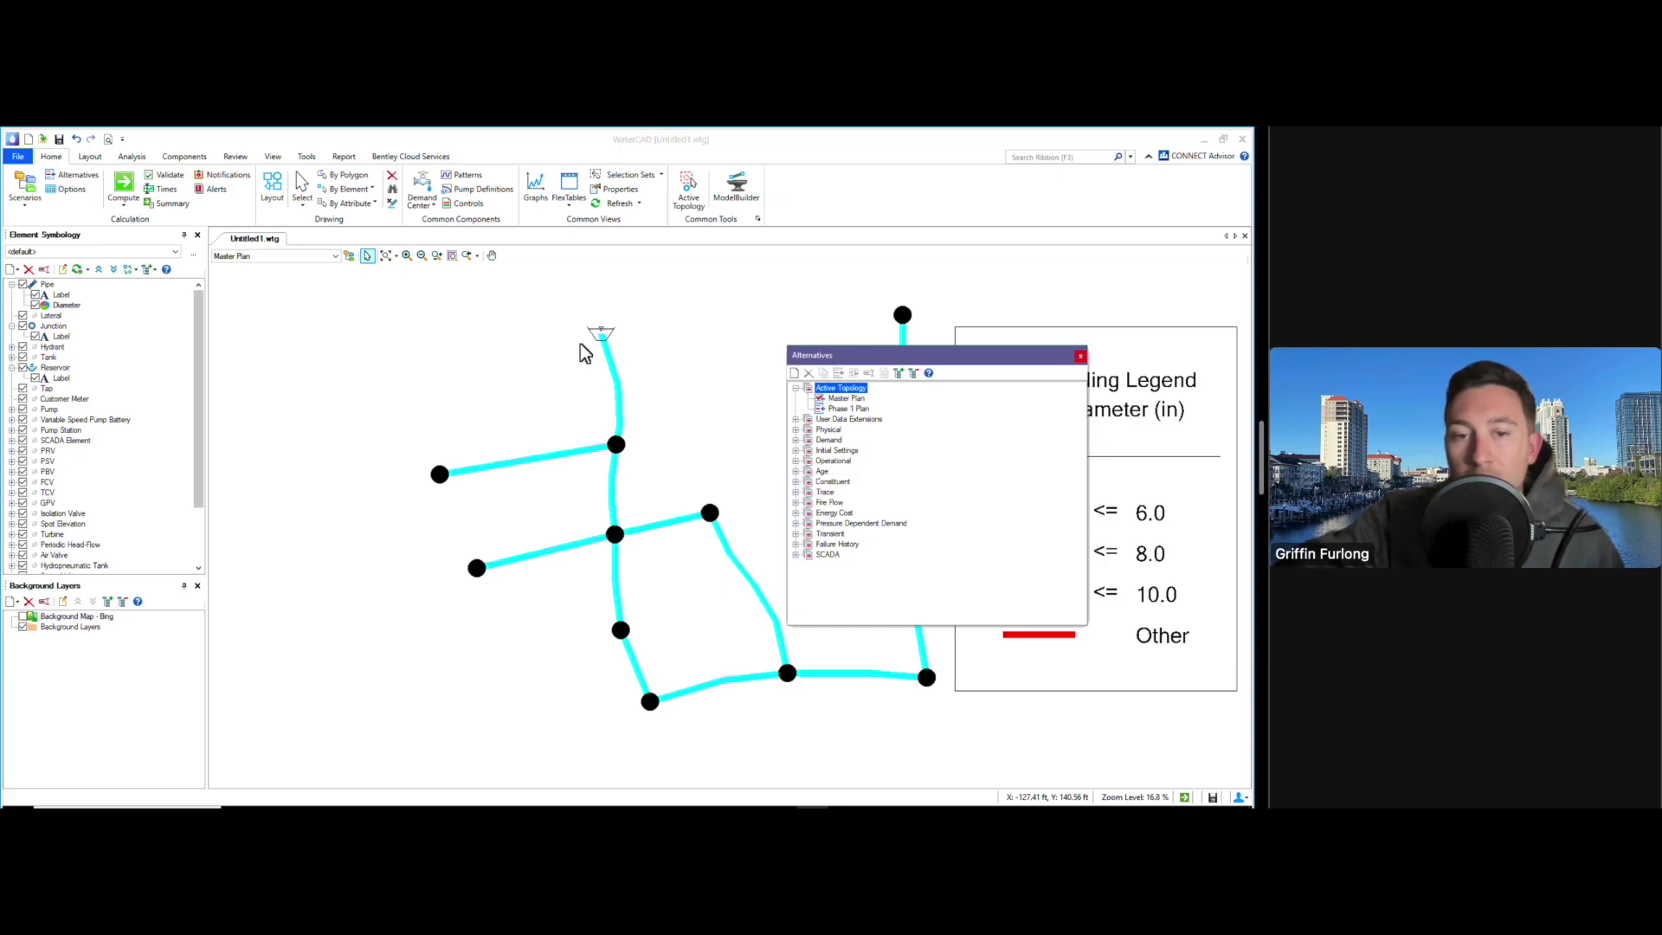
pyautogui.click(796, 430)
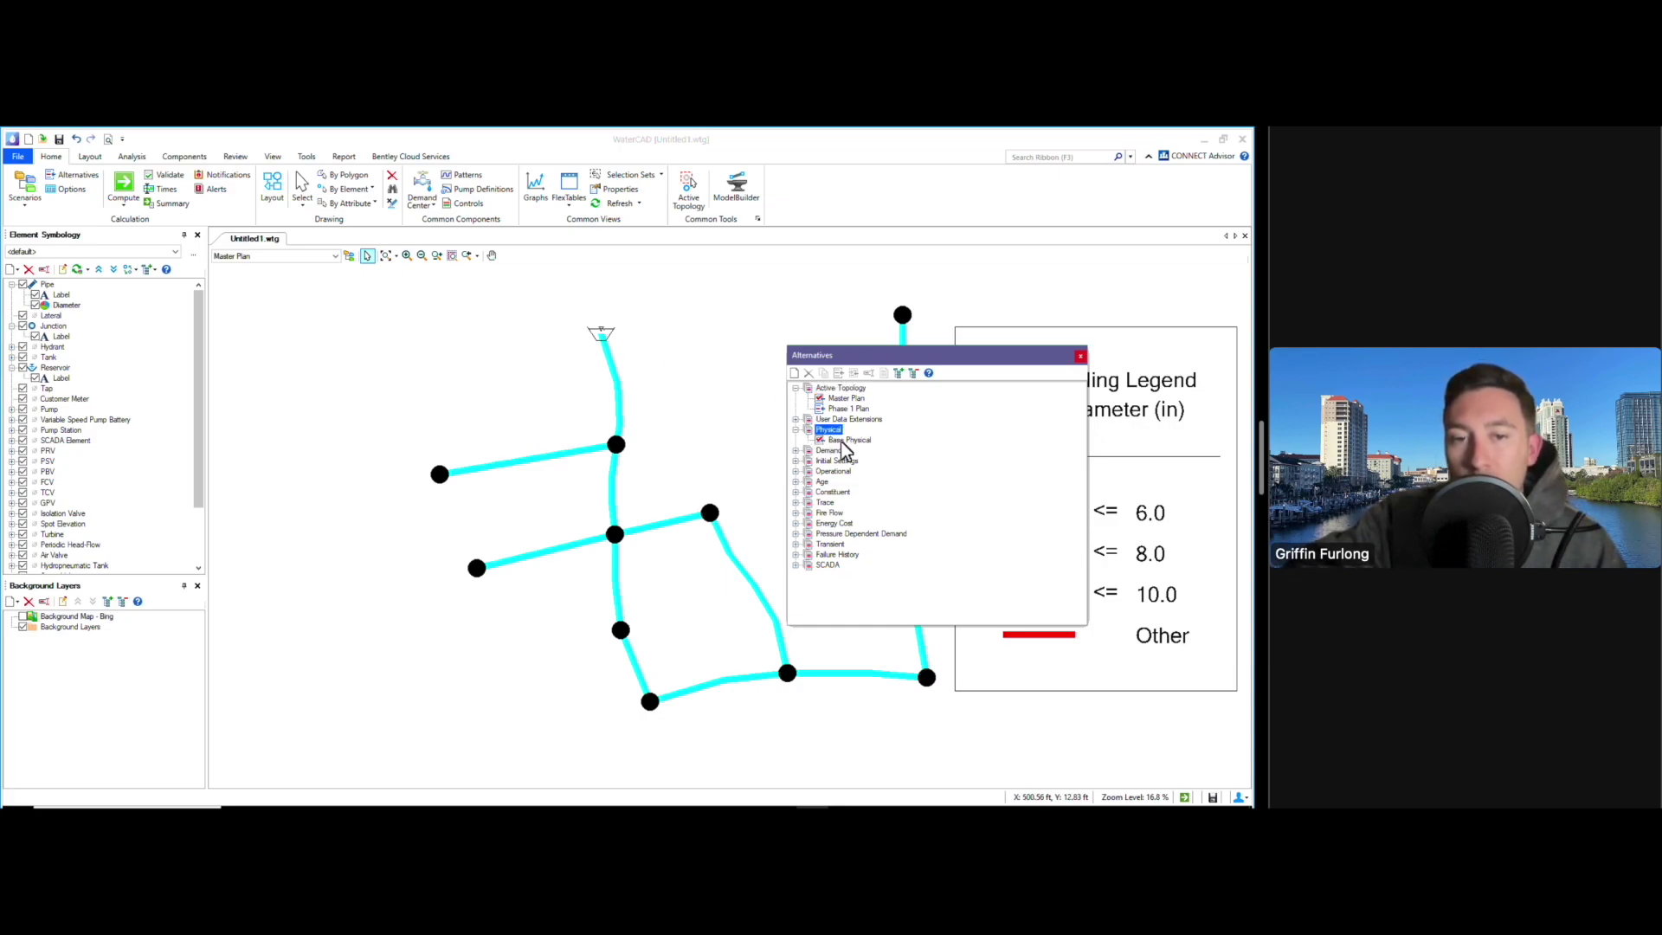
pyautogui.click(841, 442)
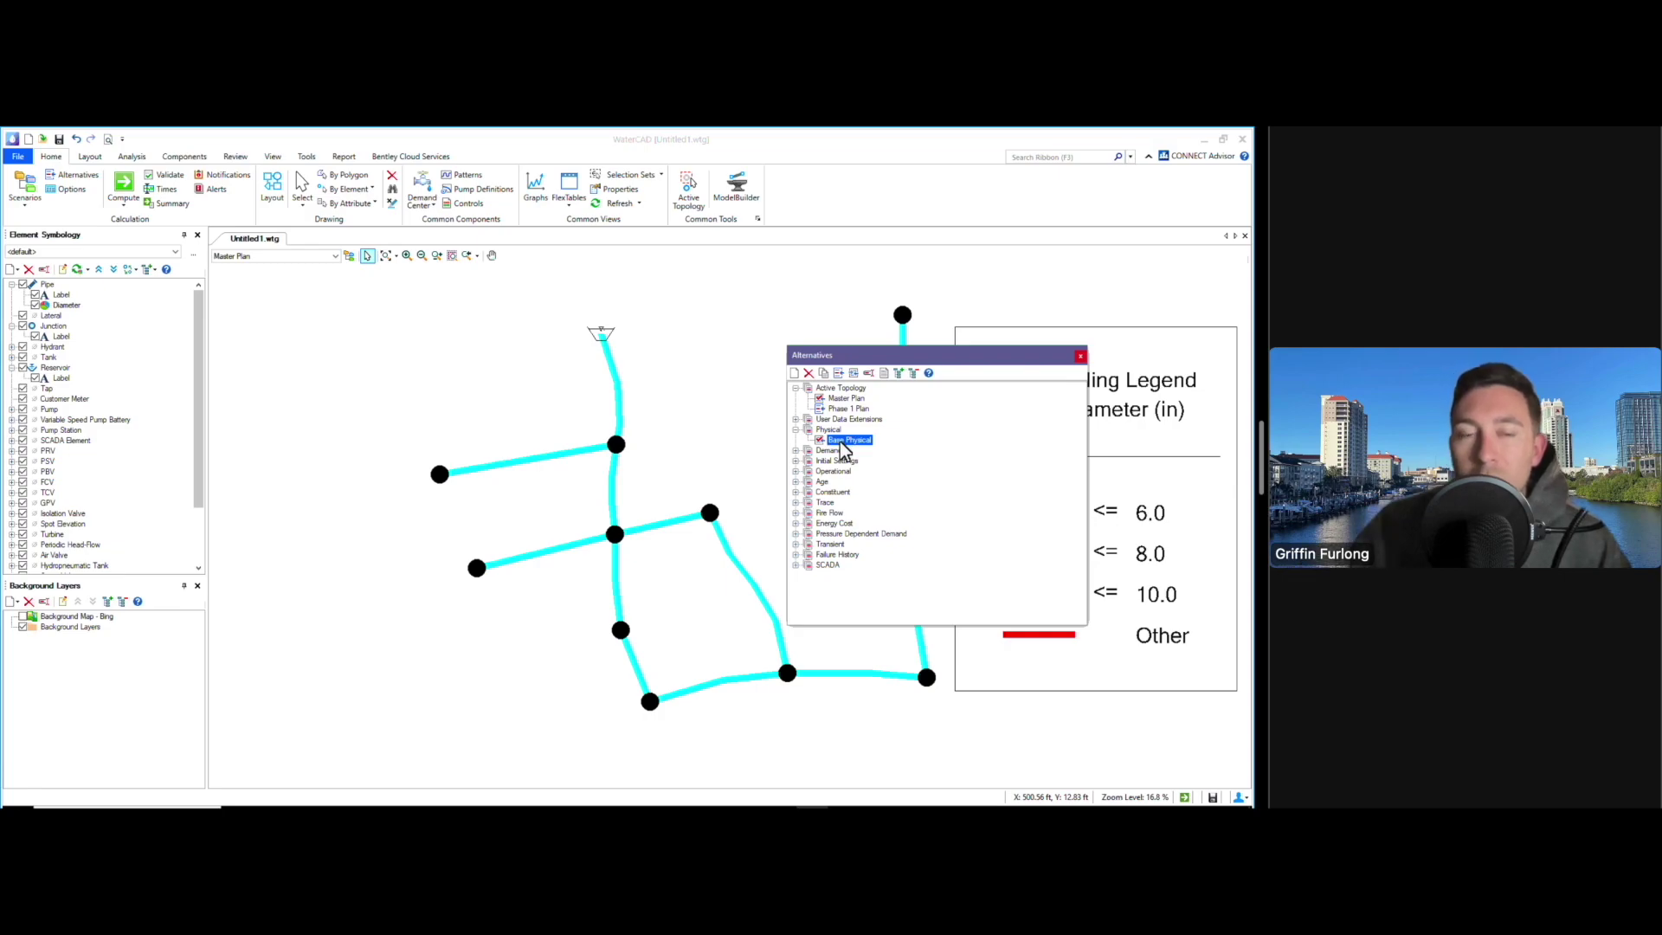